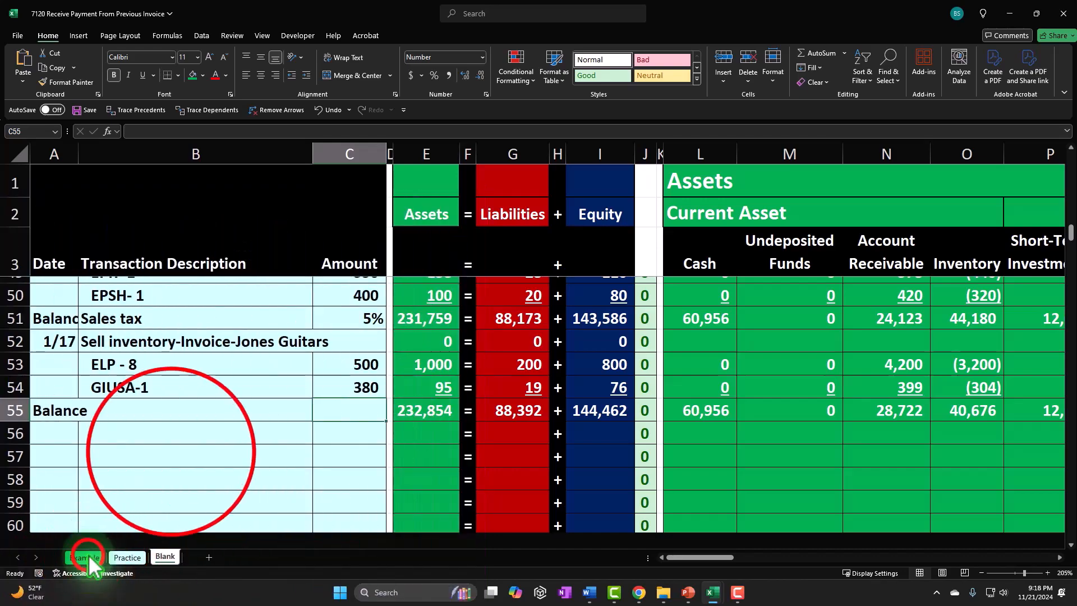
- Review the Example sheet's transaction list, from the beginning balances down to the receive-payment-on-account entries
click(88, 555)
click(170, 451)
scroll(217, 415, up, 10)
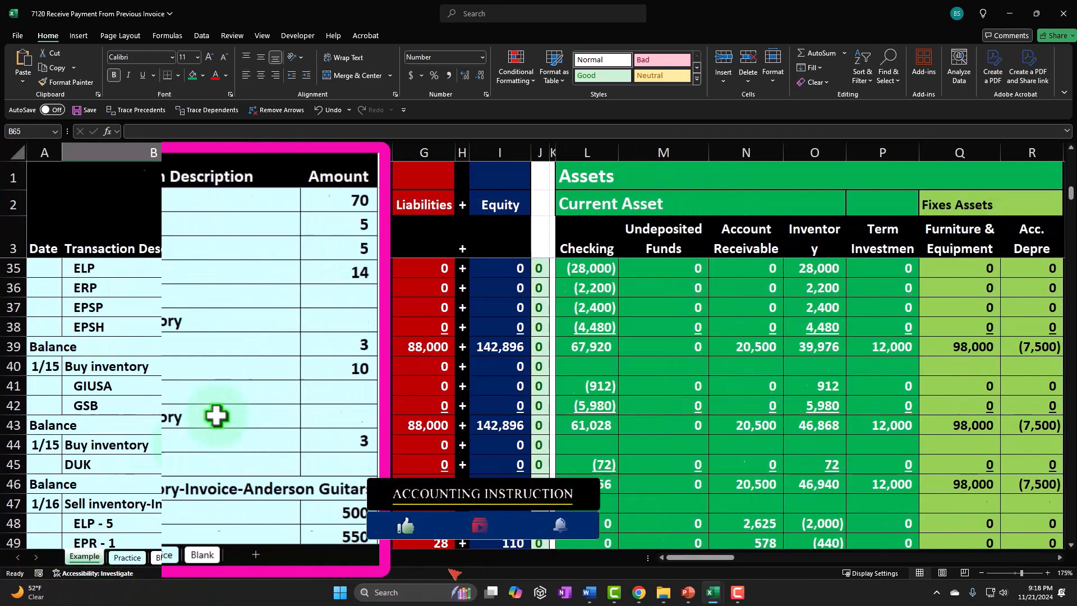
scroll(217, 416, up, 6)
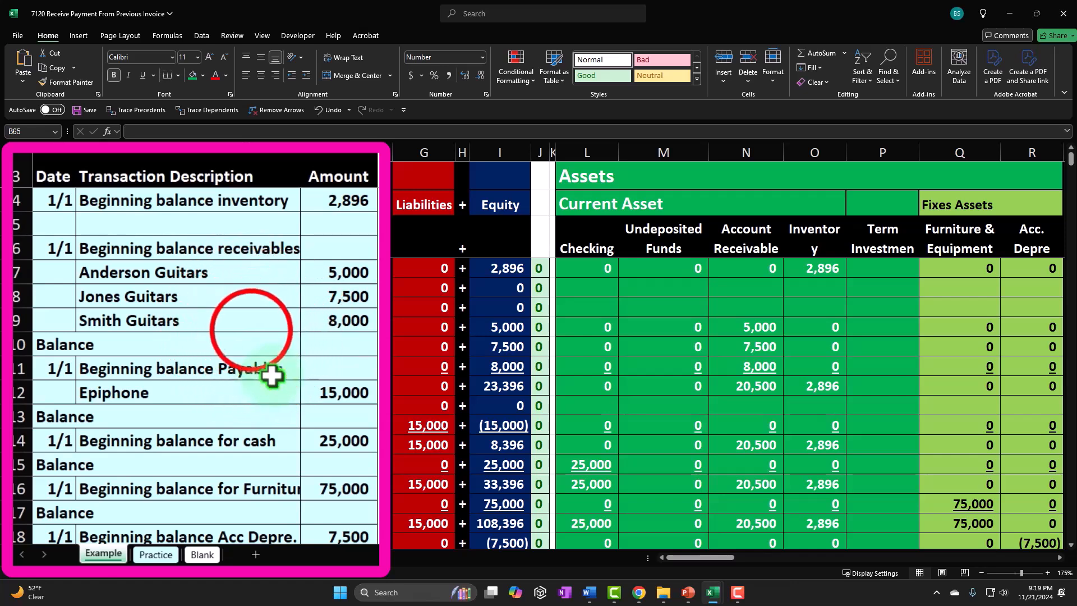
click(251, 331)
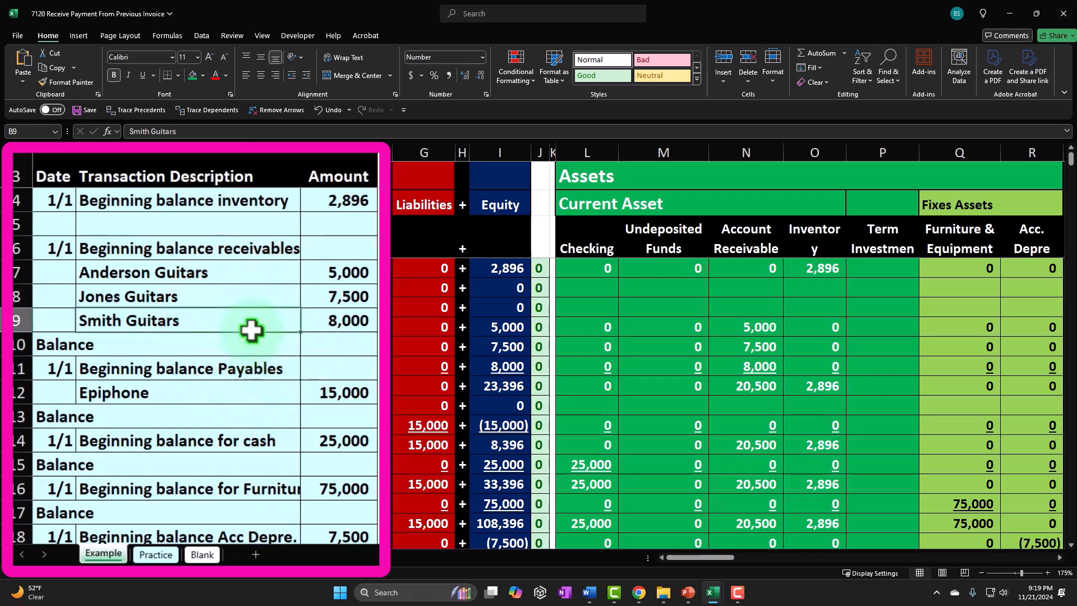
scroll(251, 331, down, 3)
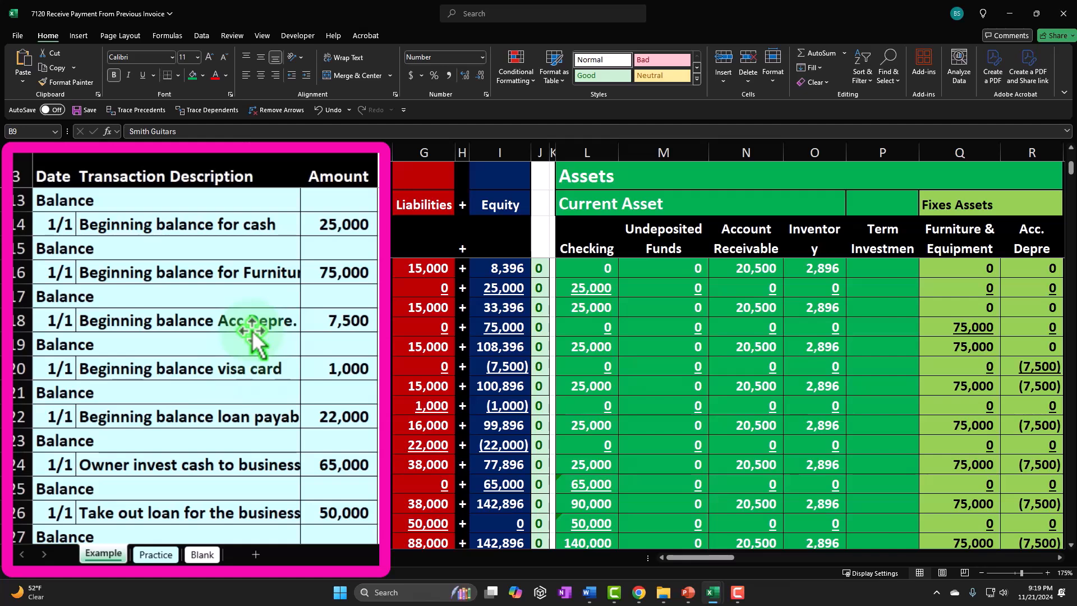
scroll(252, 334, down, 2)
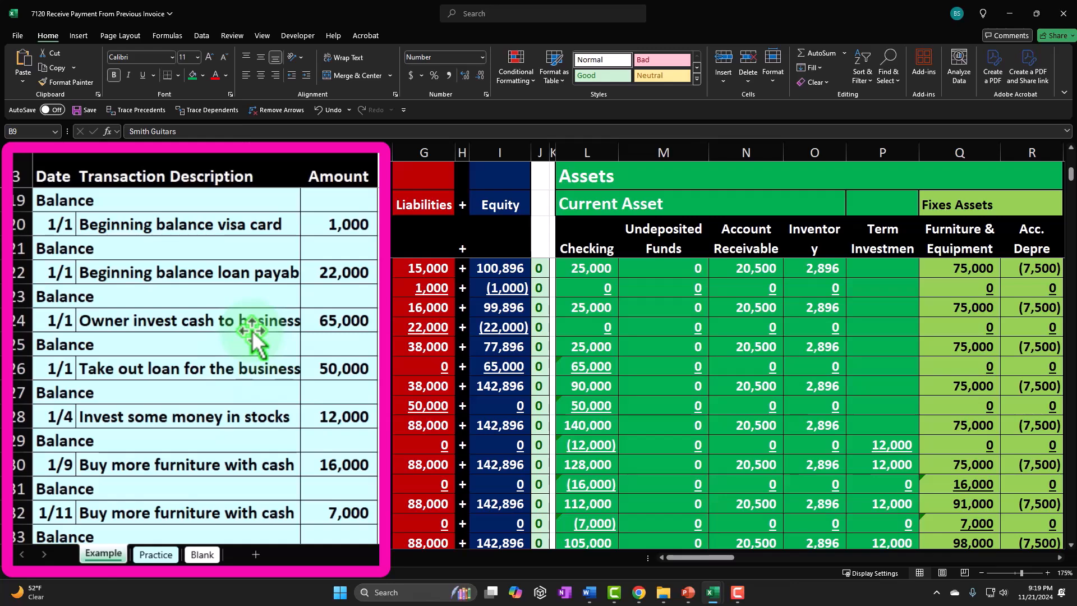
scroll(252, 334, down, 2)
scroll(252, 334, down, 2)
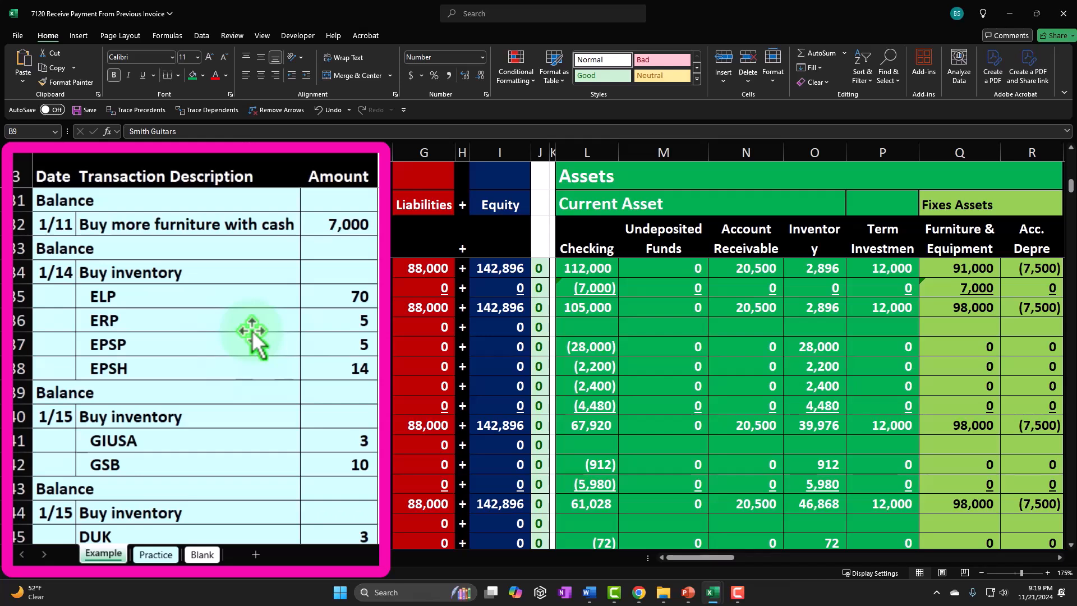
scroll(253, 334, down, 1)
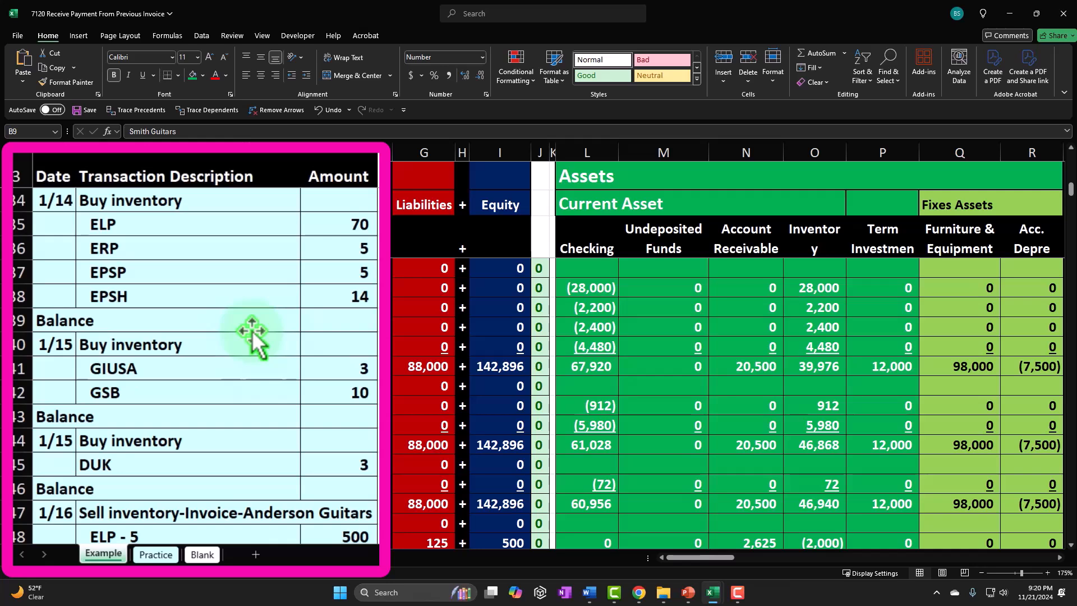
click(252, 330)
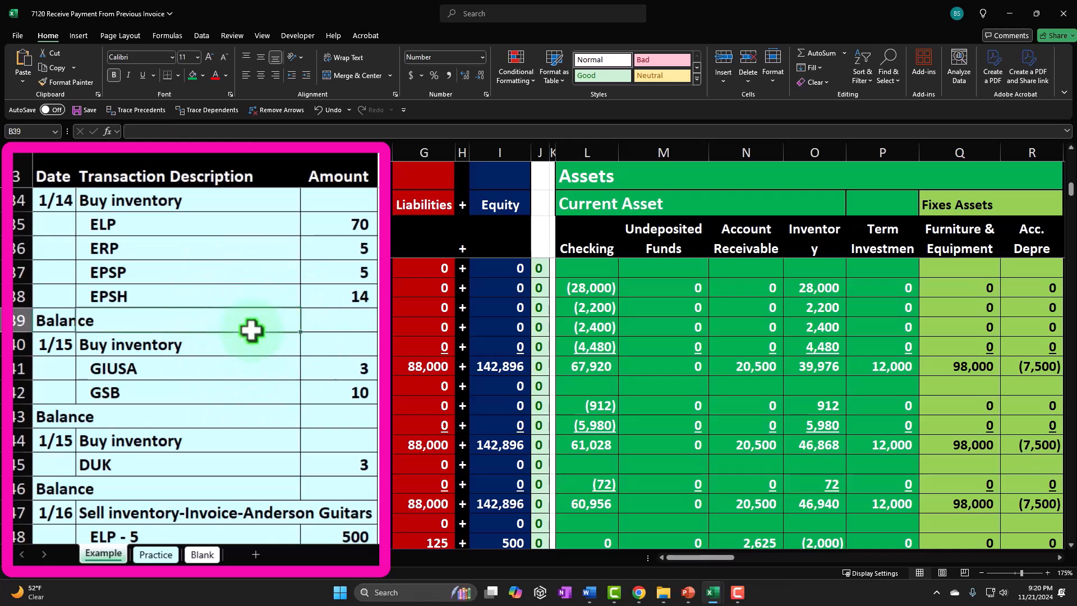
scroll(253, 332, down, 1)
scroll(252, 331, down, 3)
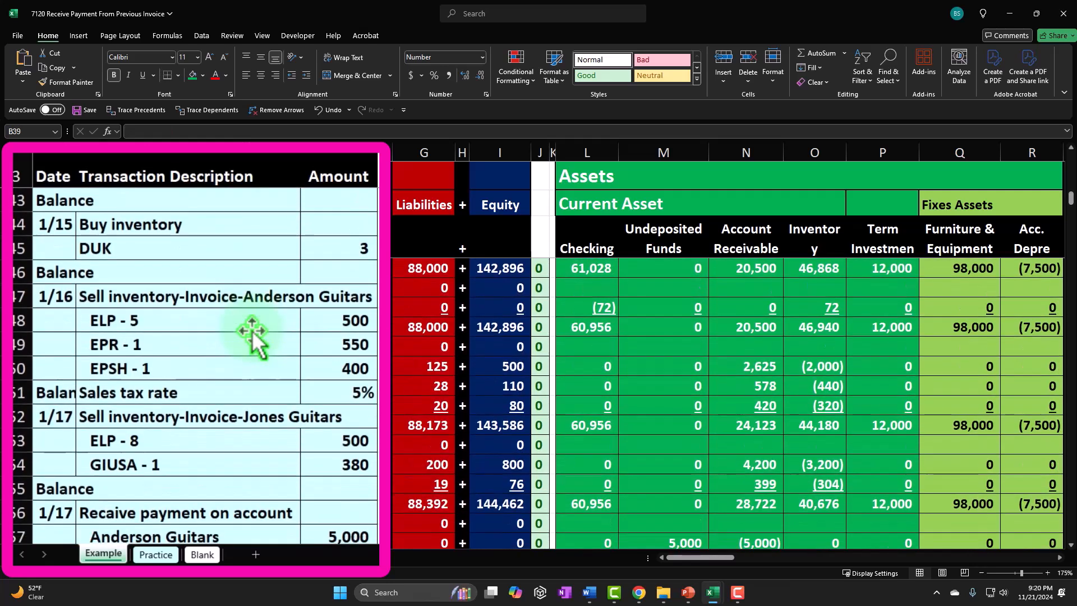
scroll(252, 331, down, 3)
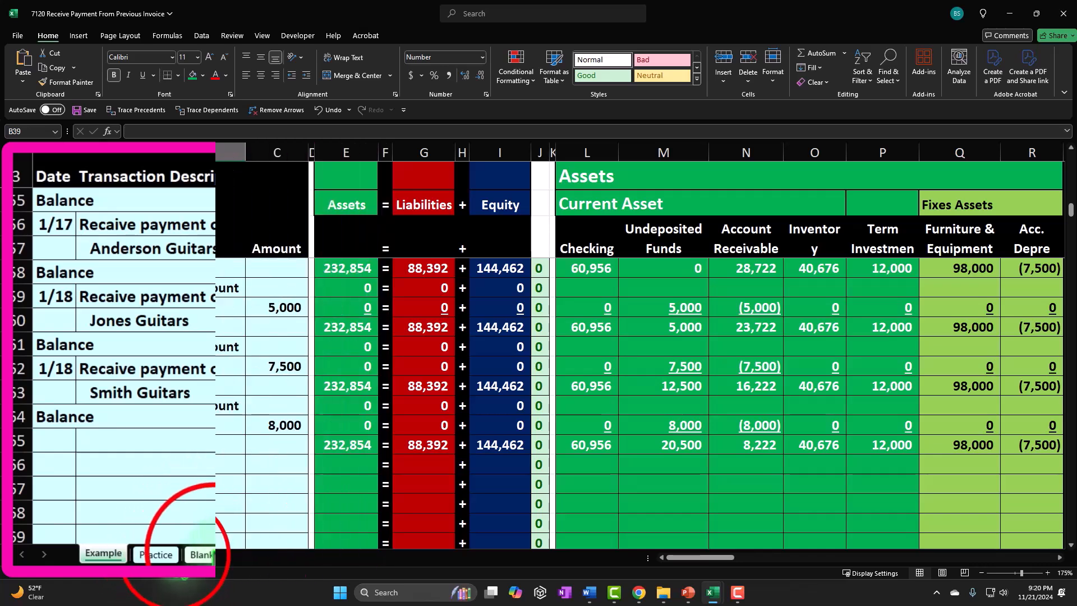
- Examine the customer balances in the Blank sheet's accounts receivable subsidiary ledger
click(174, 555)
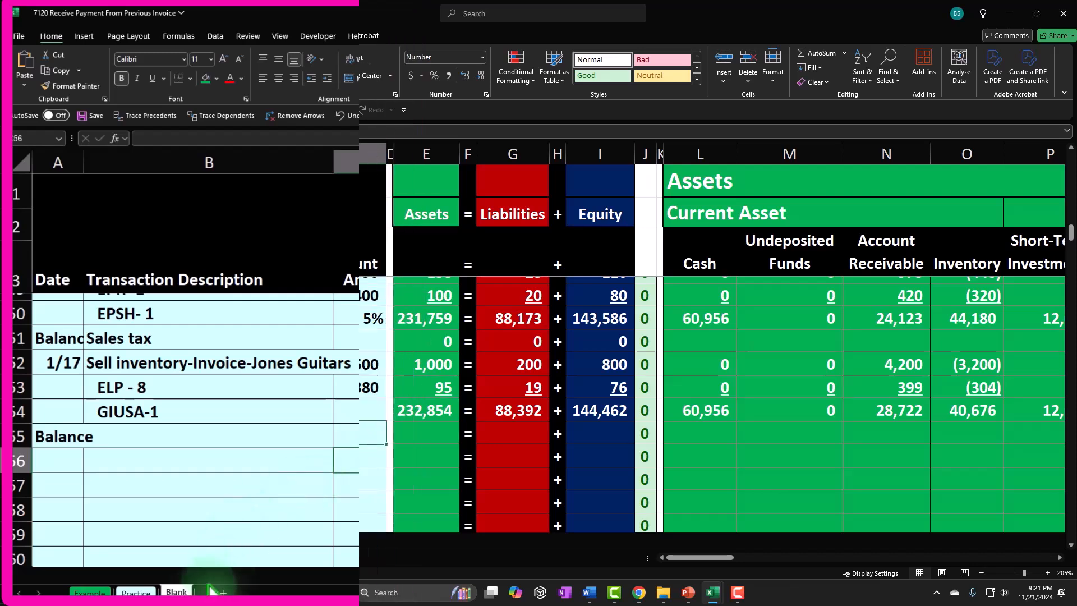
drag(690, 558, 831, 559)
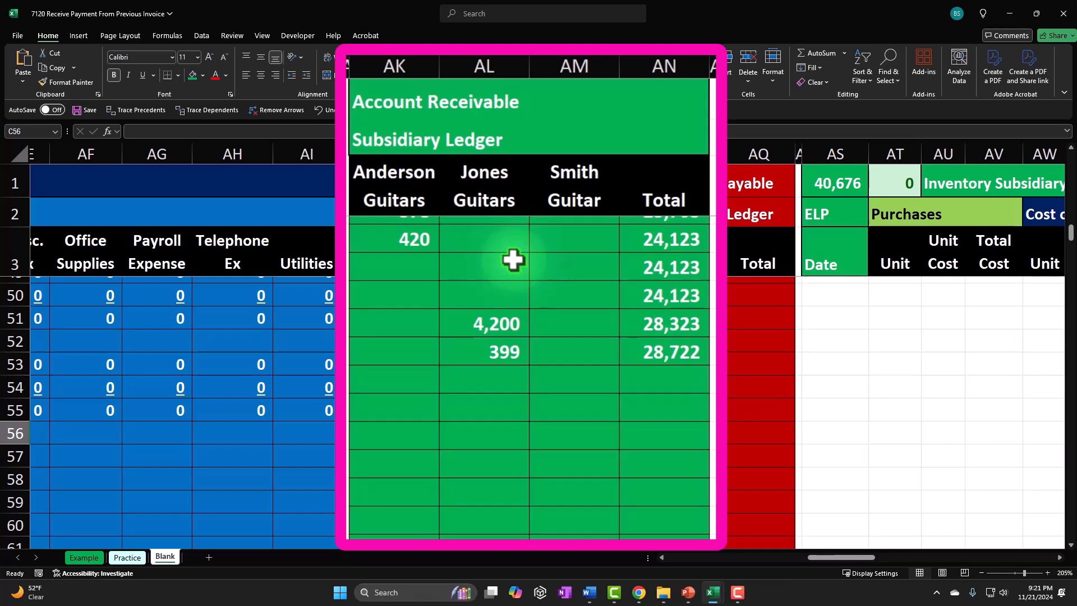
click(386, 90)
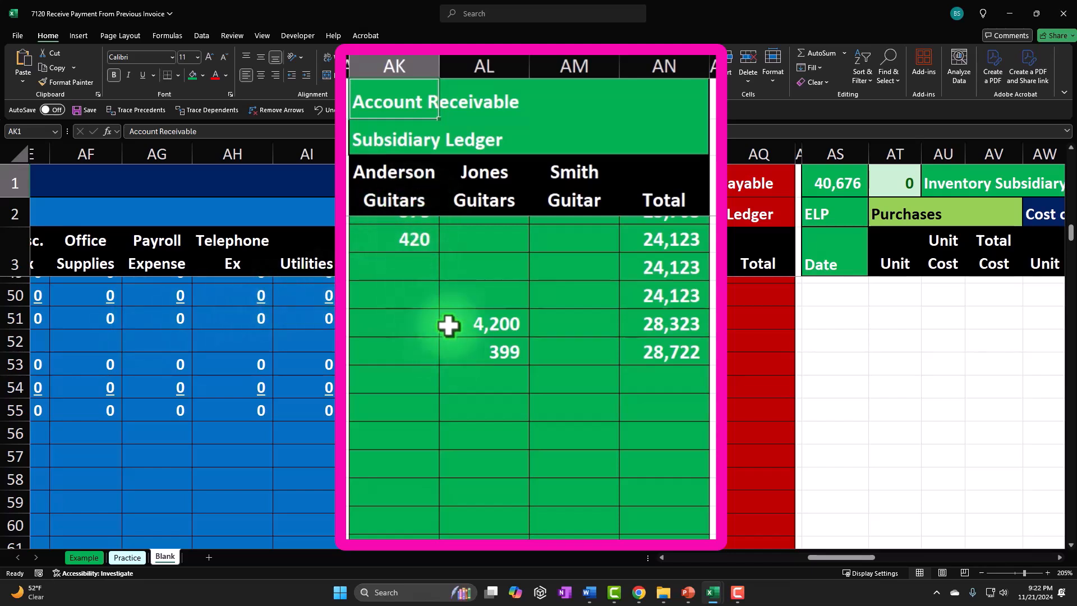
scroll(449, 326, up, 14)
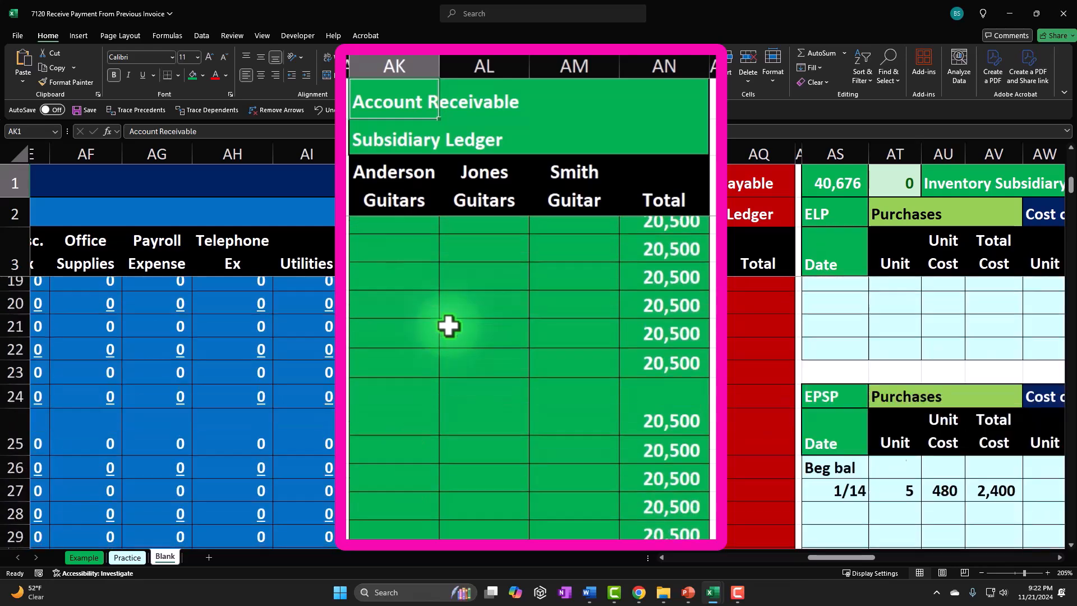
mouse_move(413, 315)
mouse_down()
mouse_move(385, 308)
mouse_move(548, 348)
mouse_move(569, 369)
mouse_up()
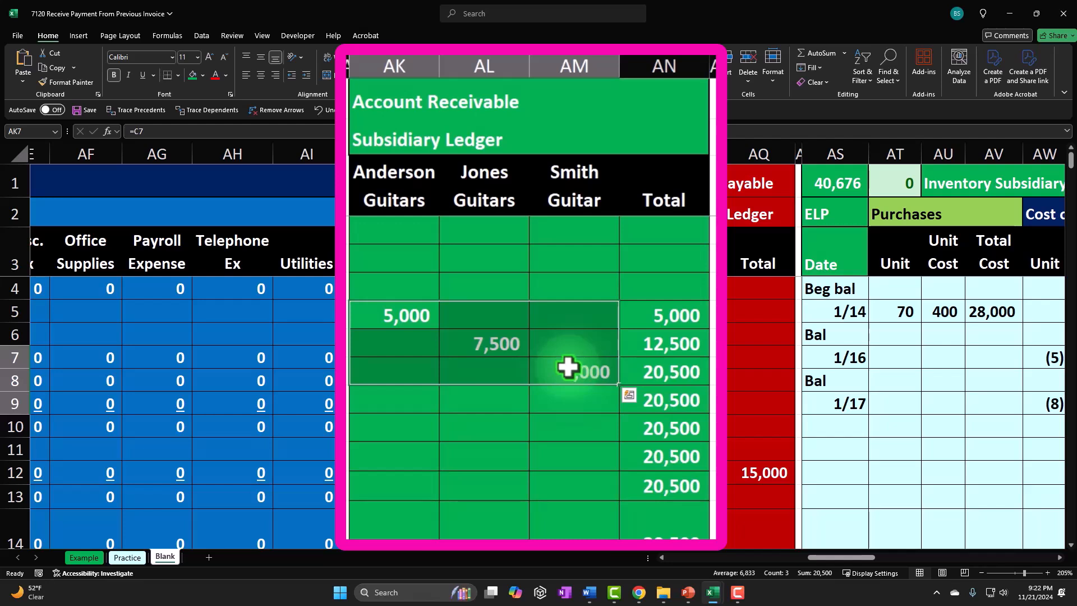
click(414, 318)
click(505, 348)
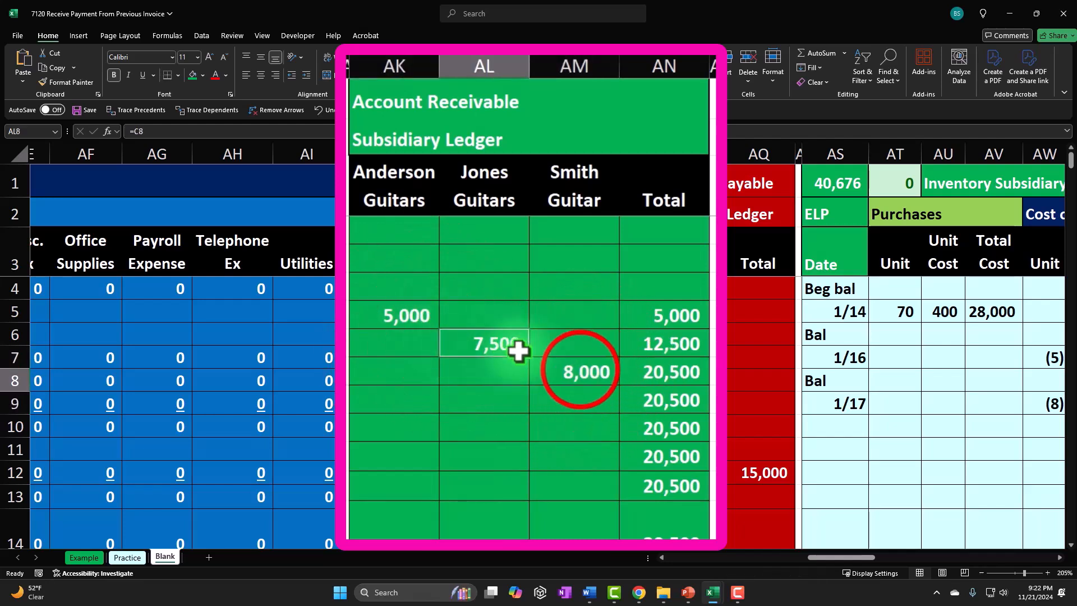
click(582, 368)
click(678, 375)
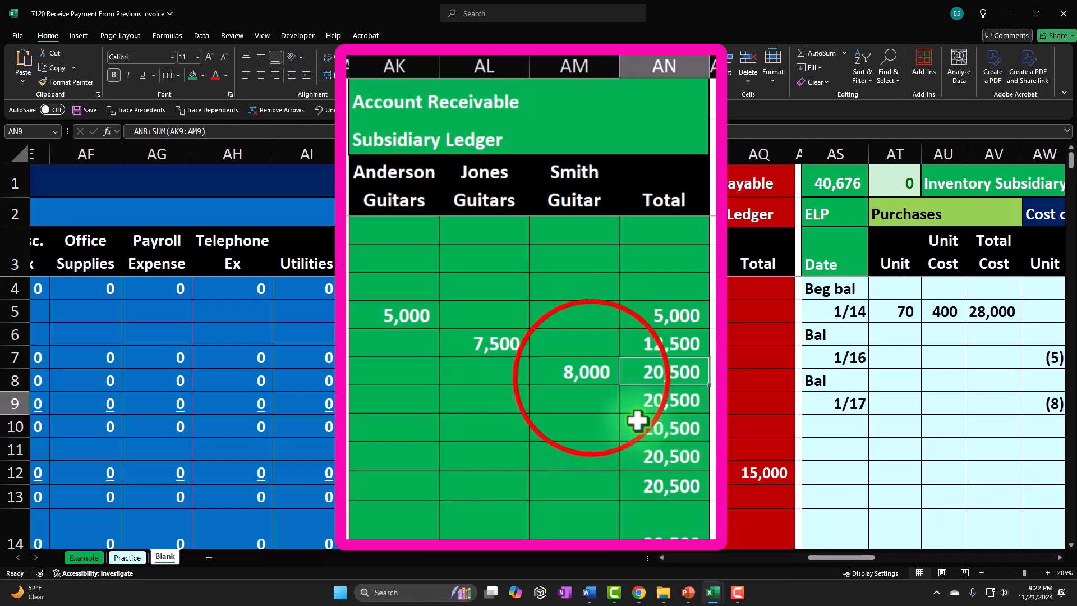
click(590, 377)
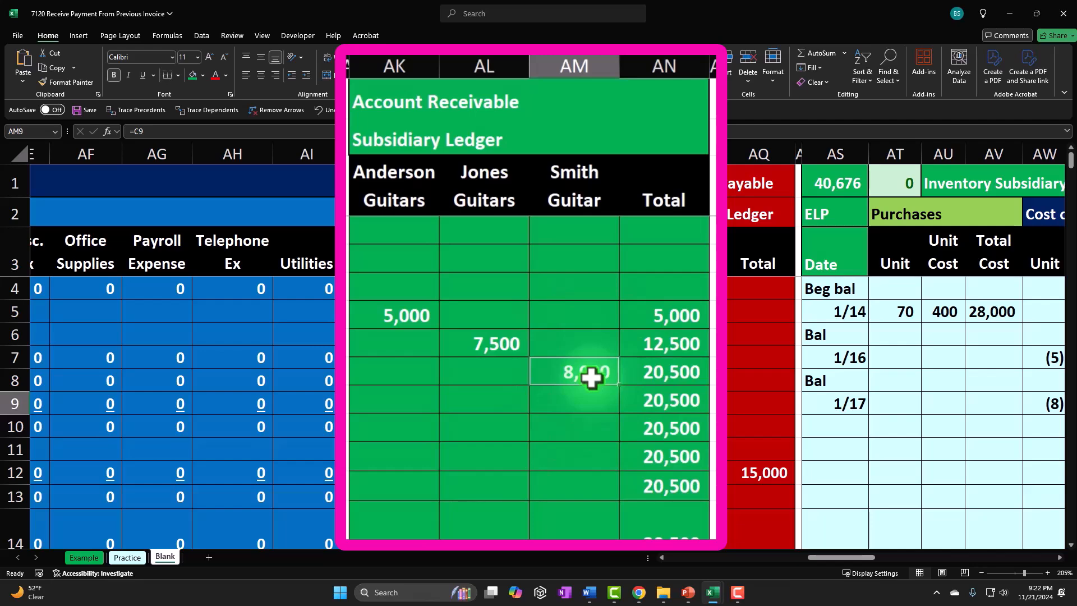
scroll(591, 378, down, 11)
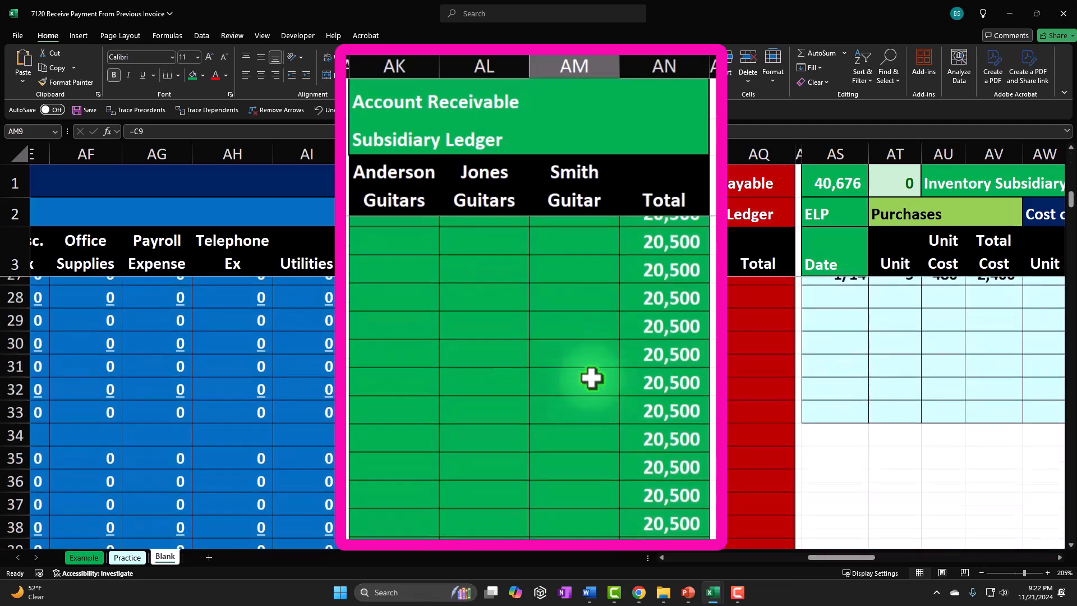
scroll(592, 377, down, 3)
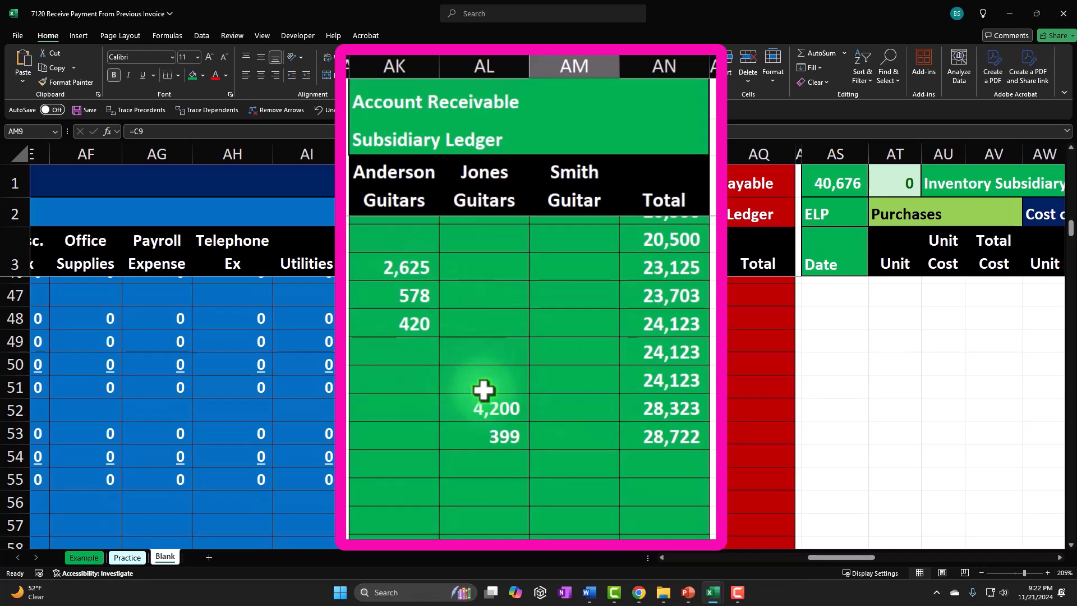
scroll(484, 390, up, 14)
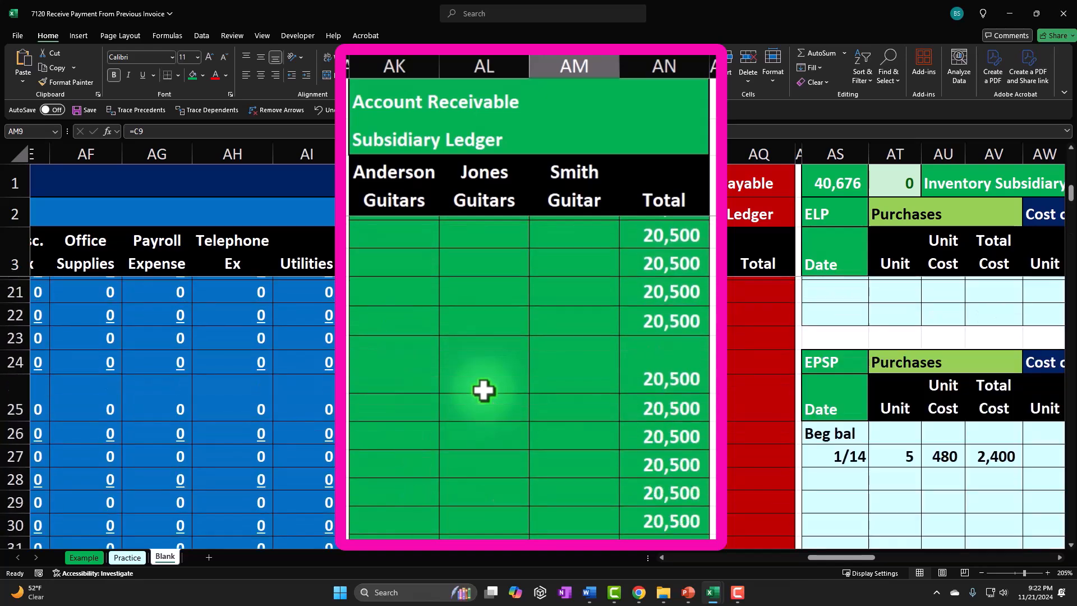
drag(404, 313, 553, 383)
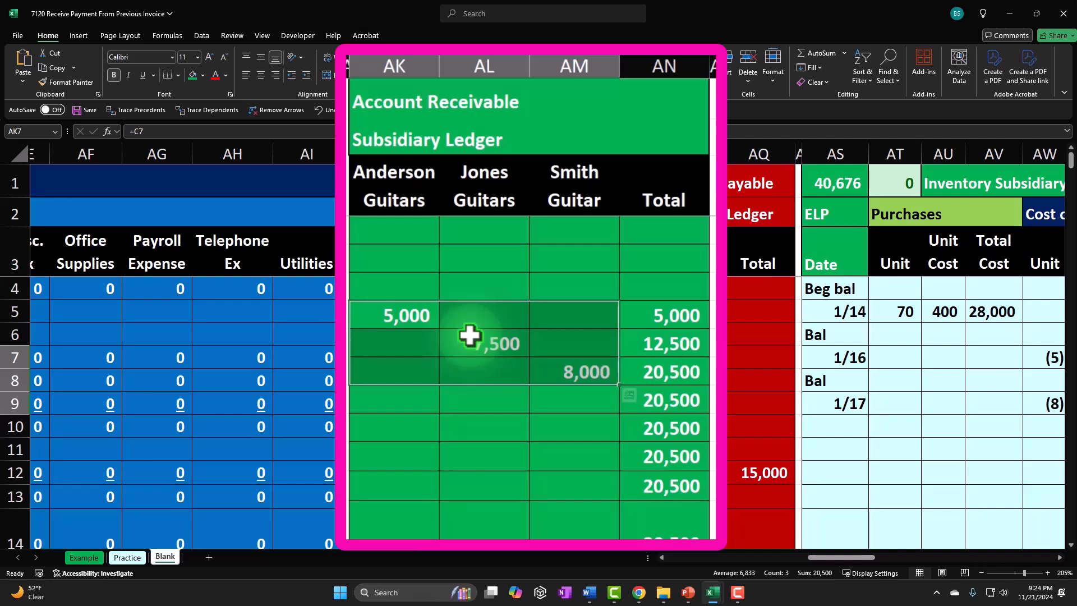
click(675, 488)
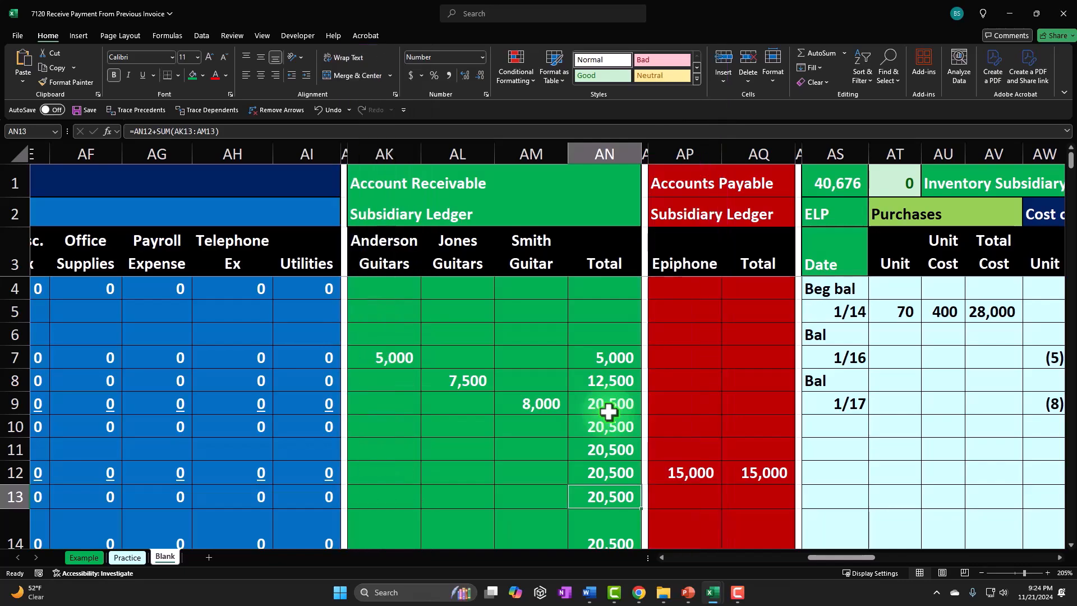
- Enter the date 1/17 in the first empty row below the last Balance line
key(Left)
key(Left)
key(Left)
key(Left)
key(Left)
key(Left)
key(Left)
key(Left)
key(Left)
key(Left)
key(Left)
key(Left)
key(Left)
key(Left)
key(Left)
key(Left)
key(Left)
key(Left)
key(Left)
key(Left)
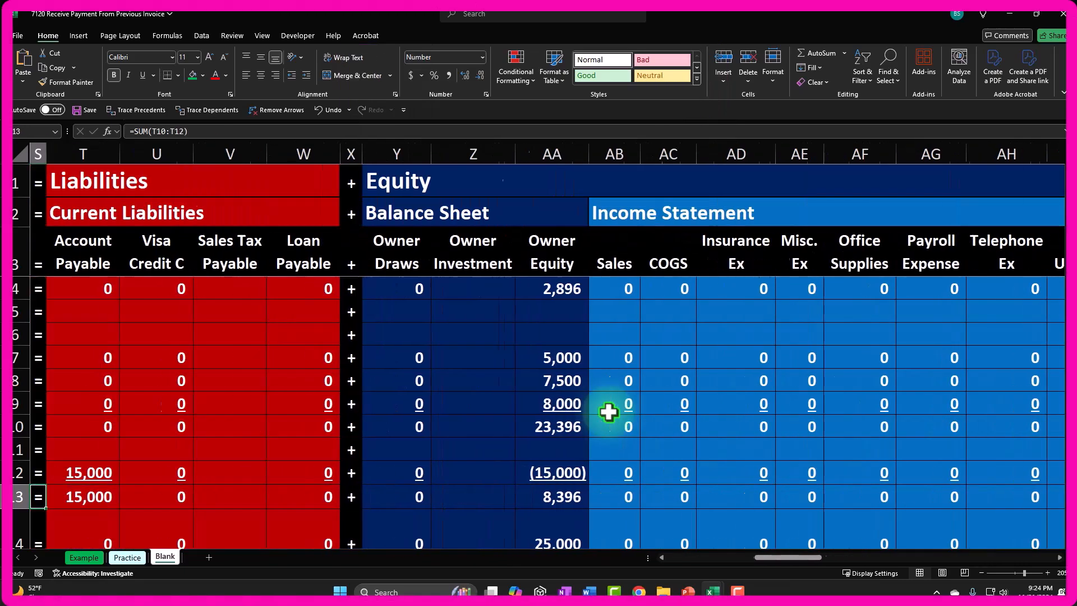
key(Left)
key(Left)
key(Left)
key(Left)
key(Down)
key(Down)
key(Down)
key(Down)
key(Down)
key(Down)
key(Down)
key(Down)
key(Down)
key(Down)
key(Down)
key(Down)
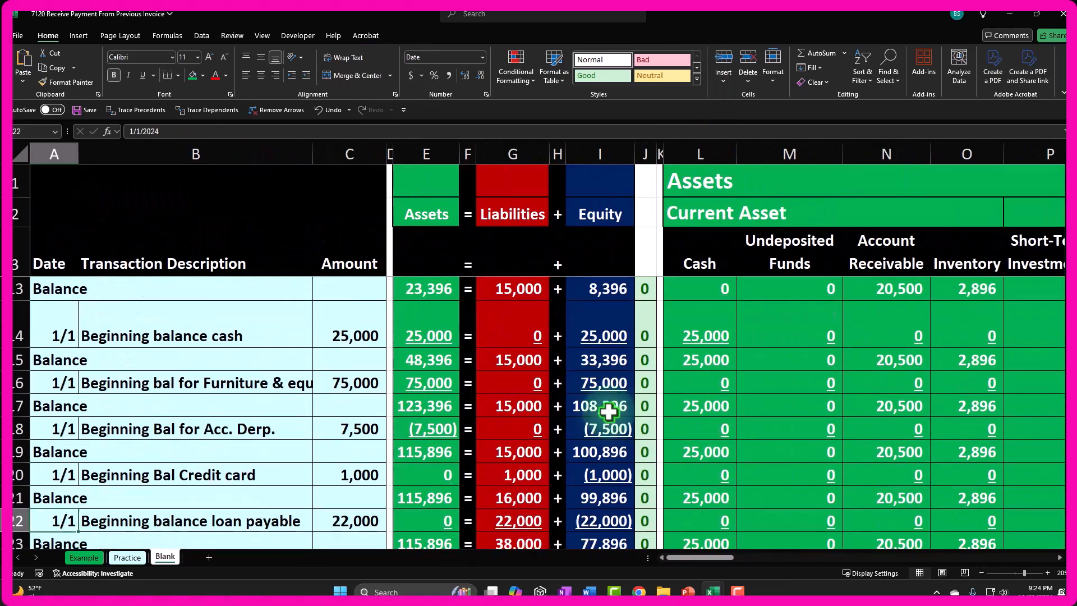
key(Down)
key(Down)
key(Down)
key(Down)
key(Down)
key(Down)
key(Down)
key(Down)
key(Down)
key(Down)
key(Down)
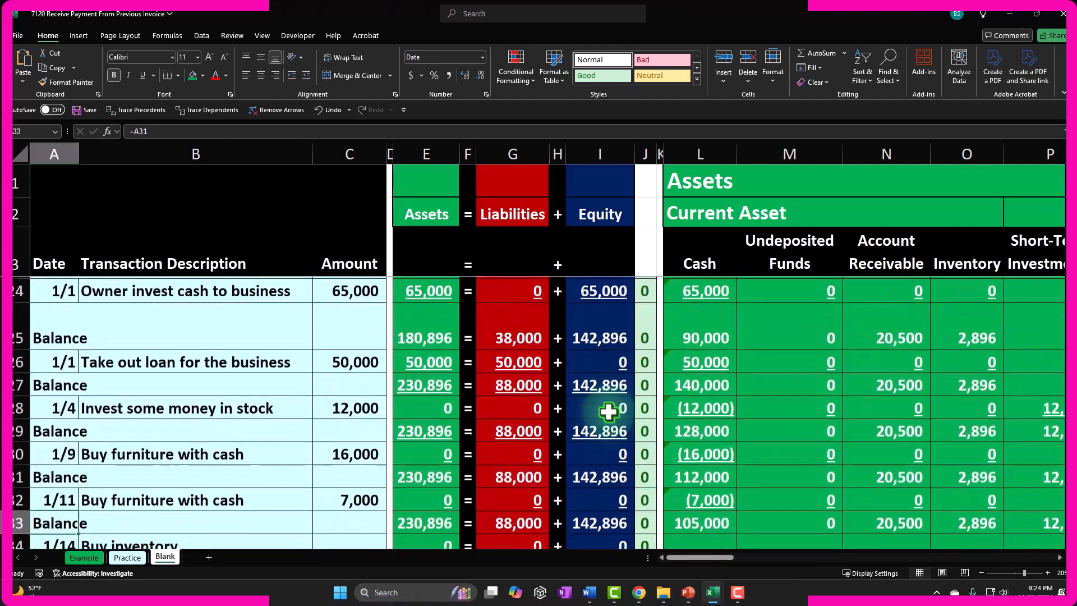
key(Down)
key(Down)
key(Down)
key(Down)
key(Down)
key(Down)
key(Down)
key(Down)
key(Down)
key(Down)
key(Down)
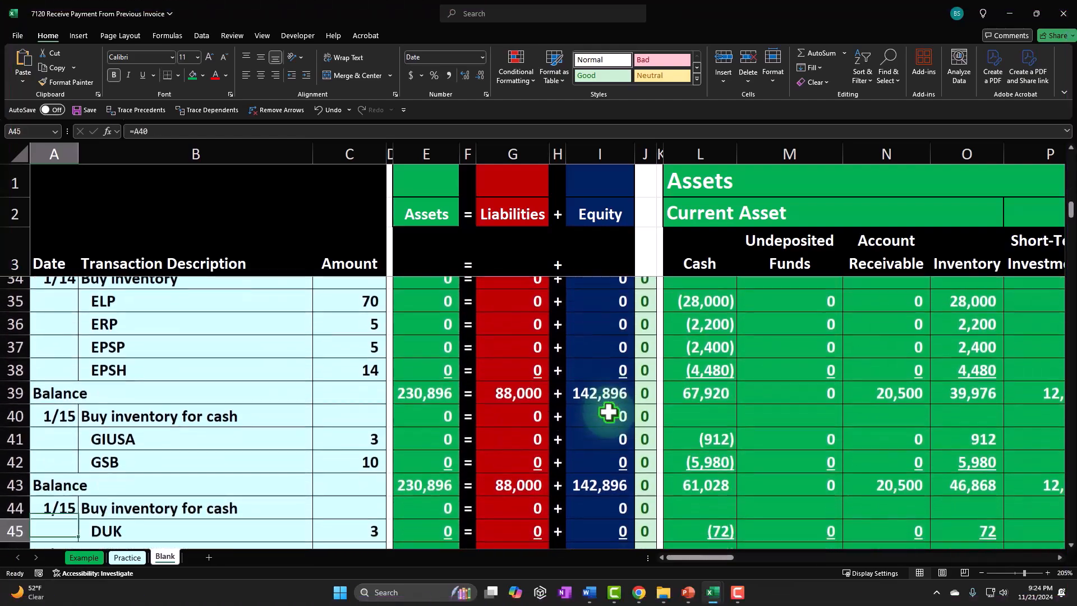
key(Down)
key(Down)
key(Down)
key(Down)
key(Down)
key(Down)
key(Down)
key(Down)
key(Down)
key(Down)
key(Down)
key(Down)
key(Down)
key(Down)
key(Down)
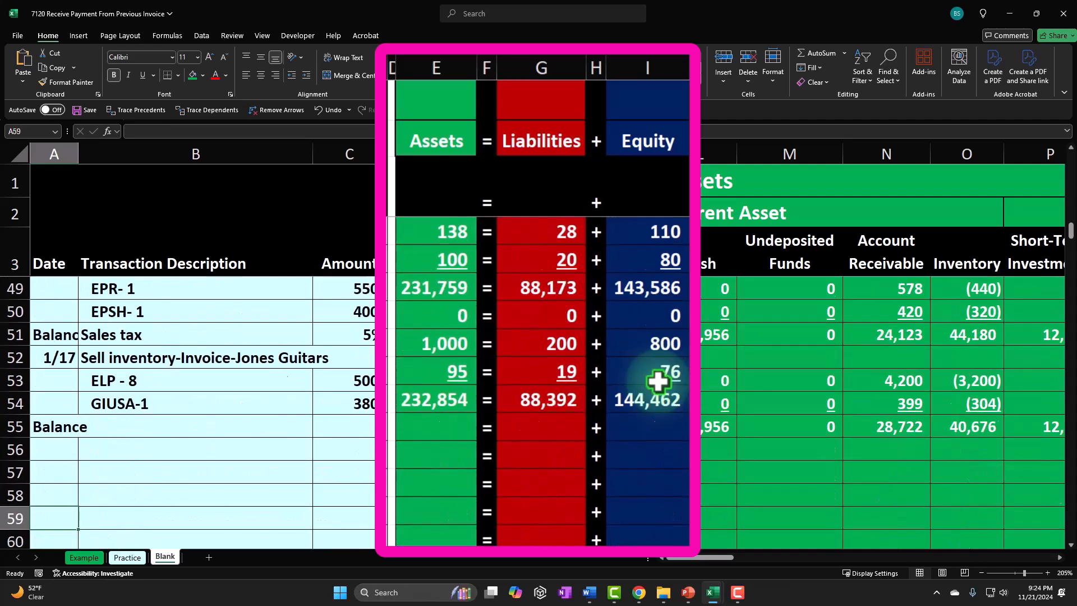
key(Up)
key(Up)
key(Up)
key(Up)
key(Up)
key(Up)
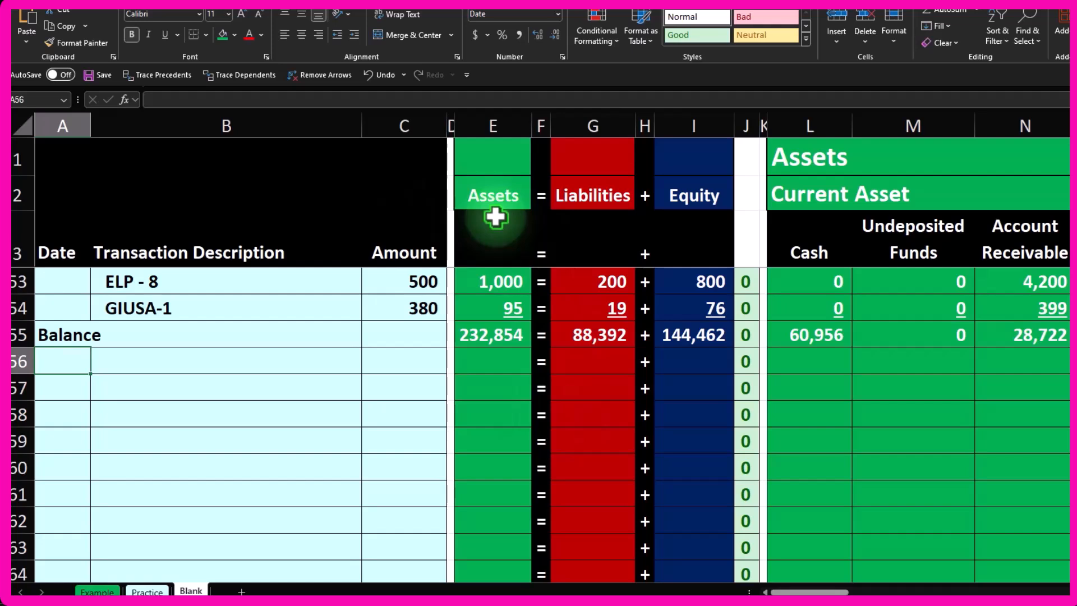
text(1)
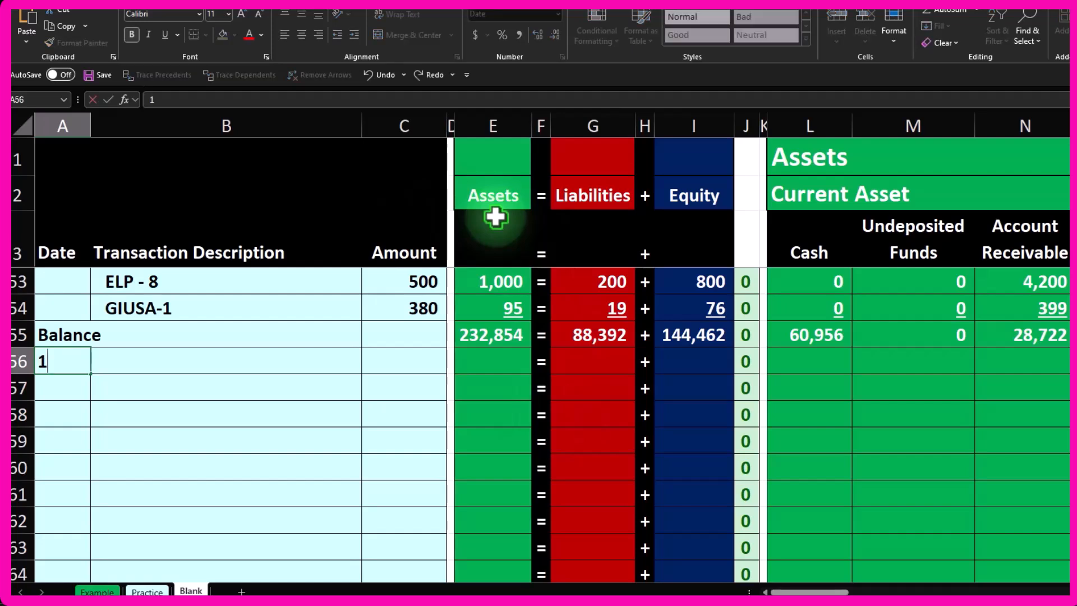
text(/17)
key(Tab)
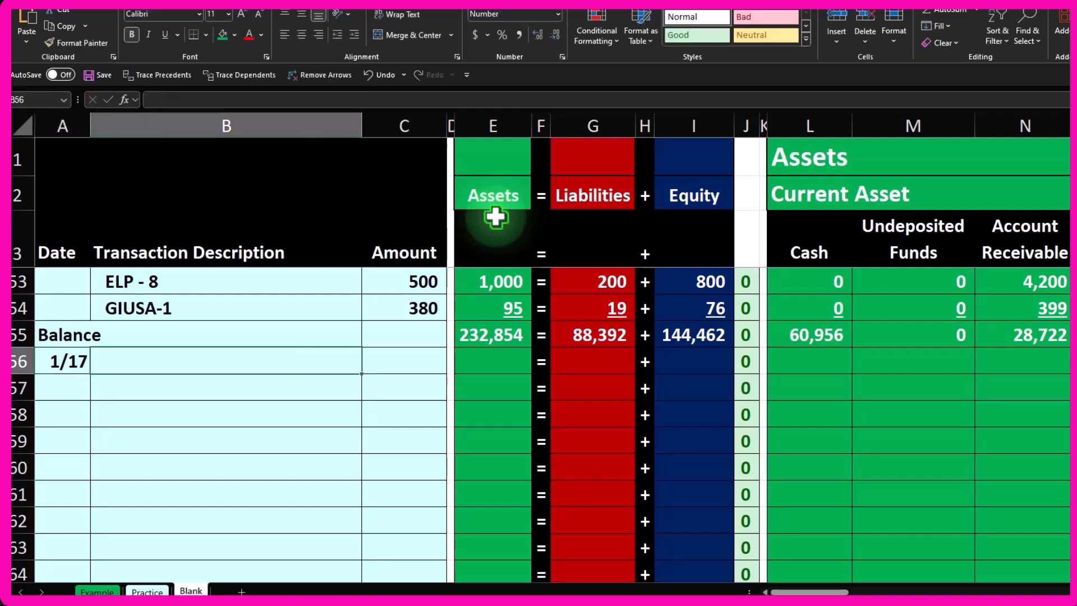
- Enter the transaction description Receive payment on account beside the 1/17 date
text(R)
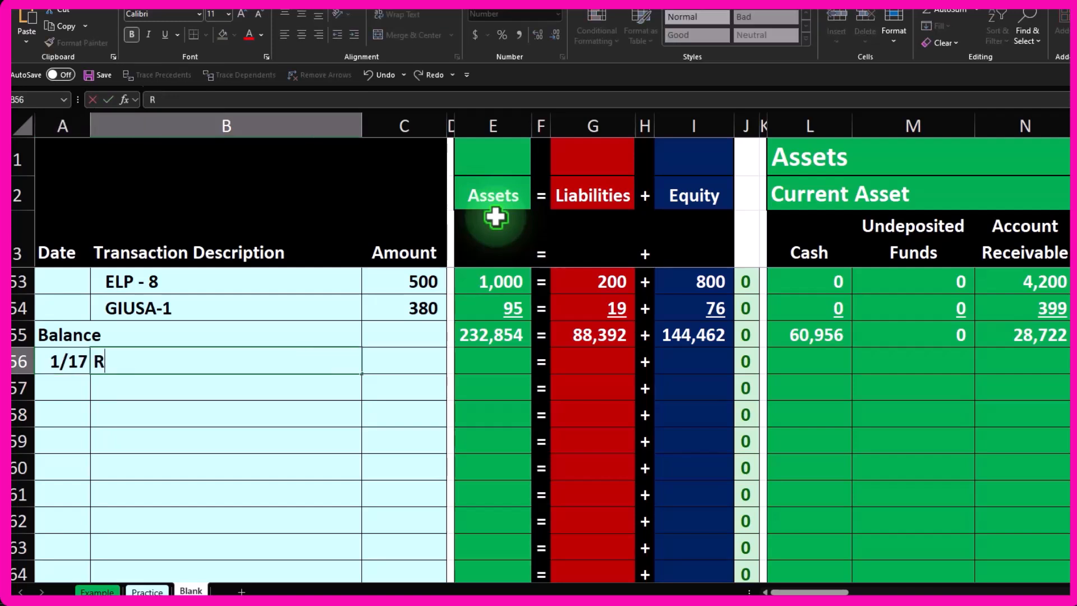
text(eceive pa)
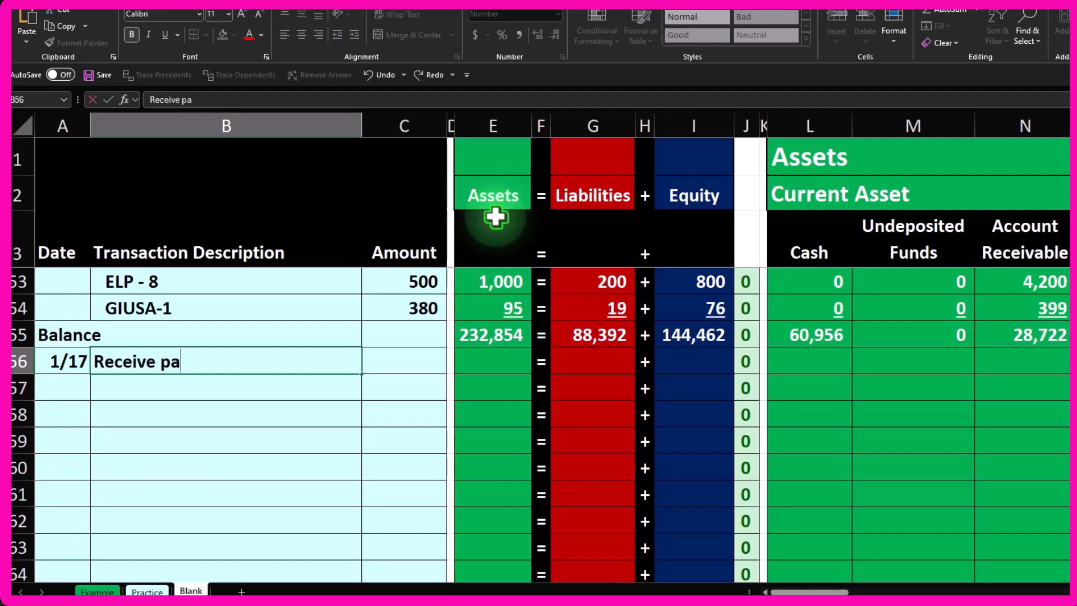
text(yment on account)
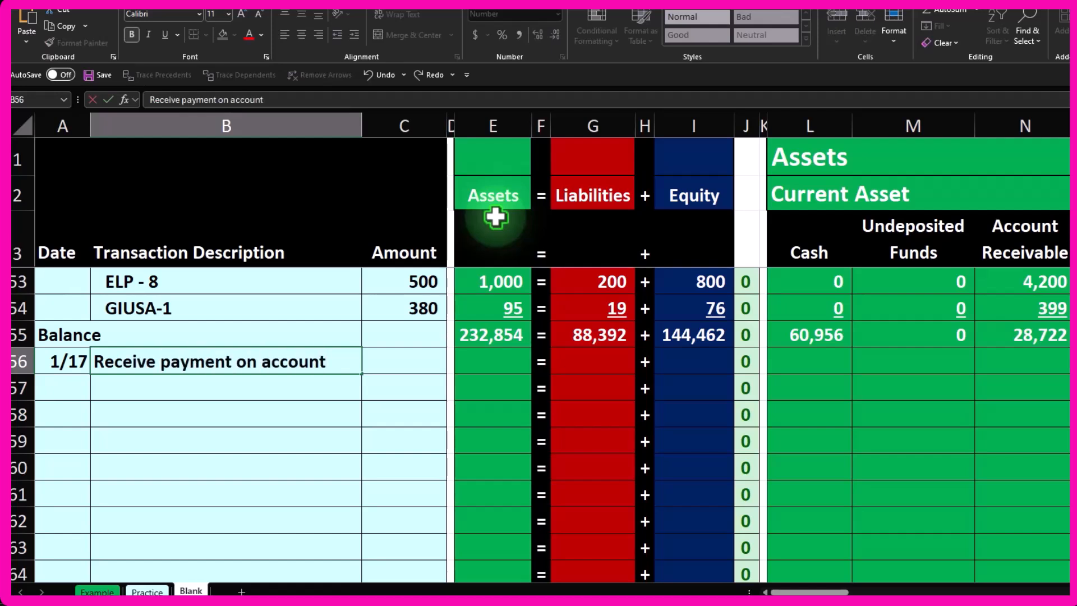
key(Return)
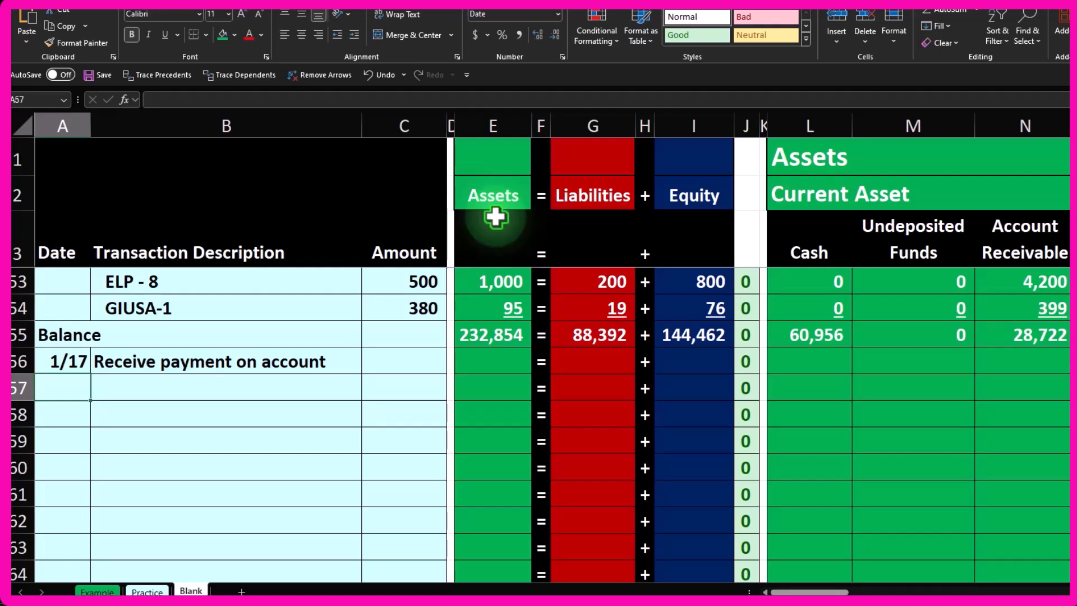
- Enter the customer Anderson Guitars as the description in the row below the 1/17 entry
key(Tab)
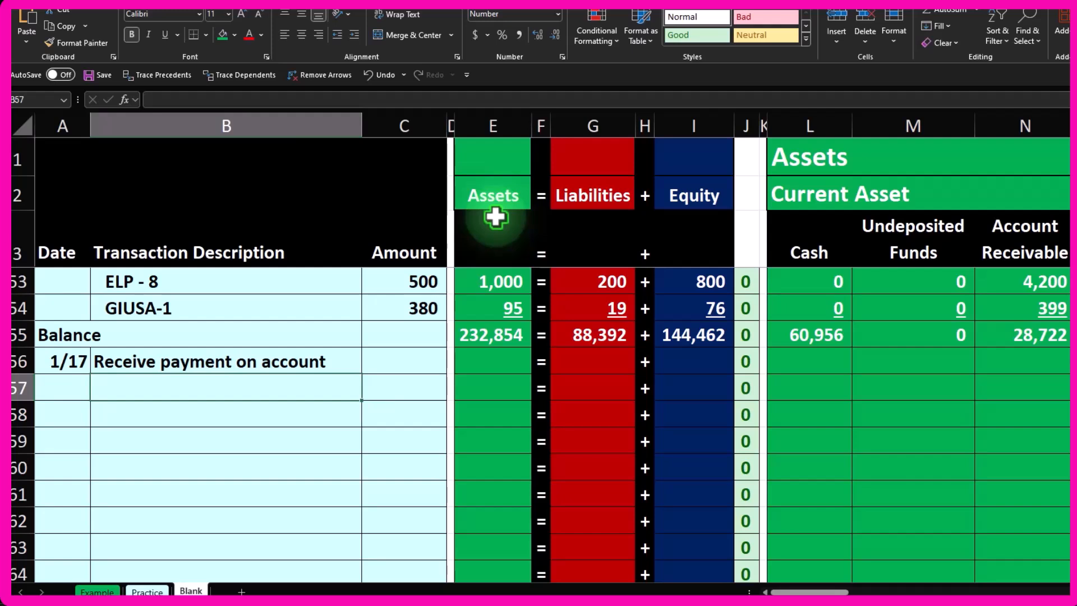
text(Anderson Guitars)
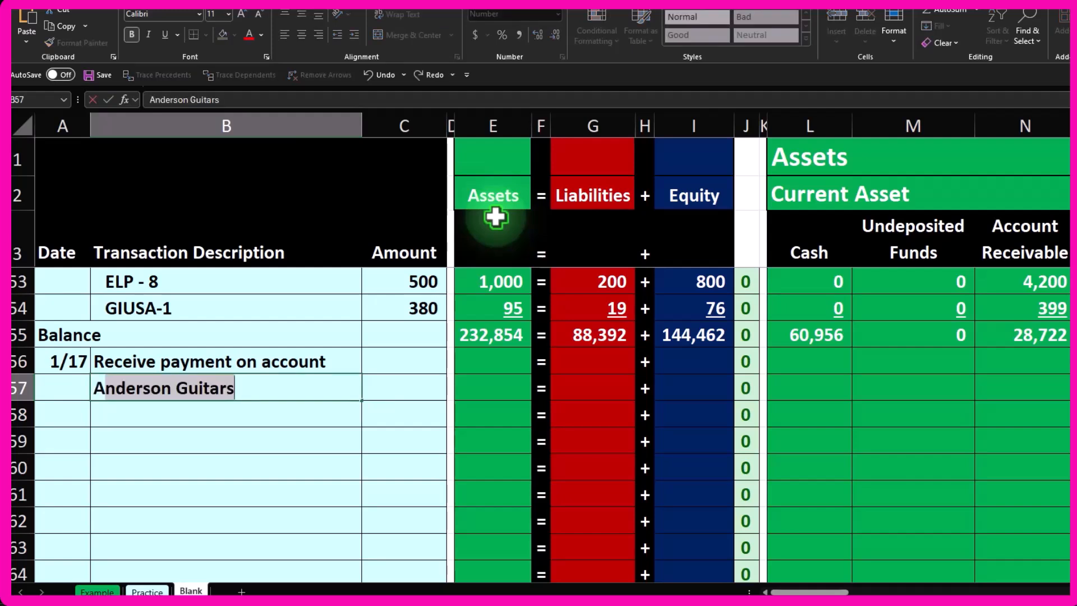
key(Return)
key(Up)
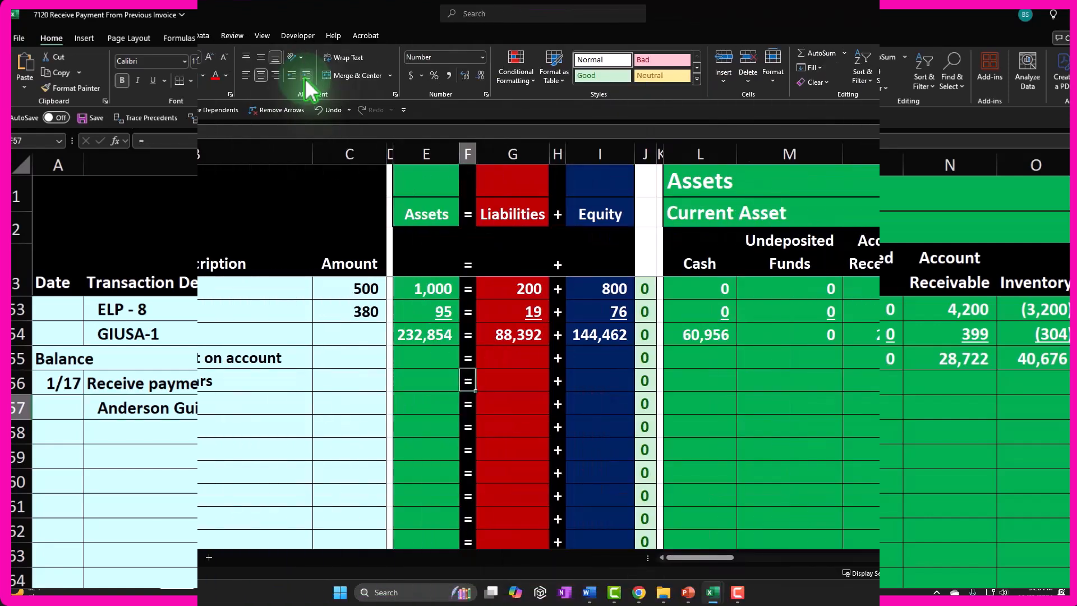
- Enter the payment amount 5,000 in the Amount column of the Anderson Guitars row
key(Right)
key(Right)
key(Right)
key(Right)
key(Left)
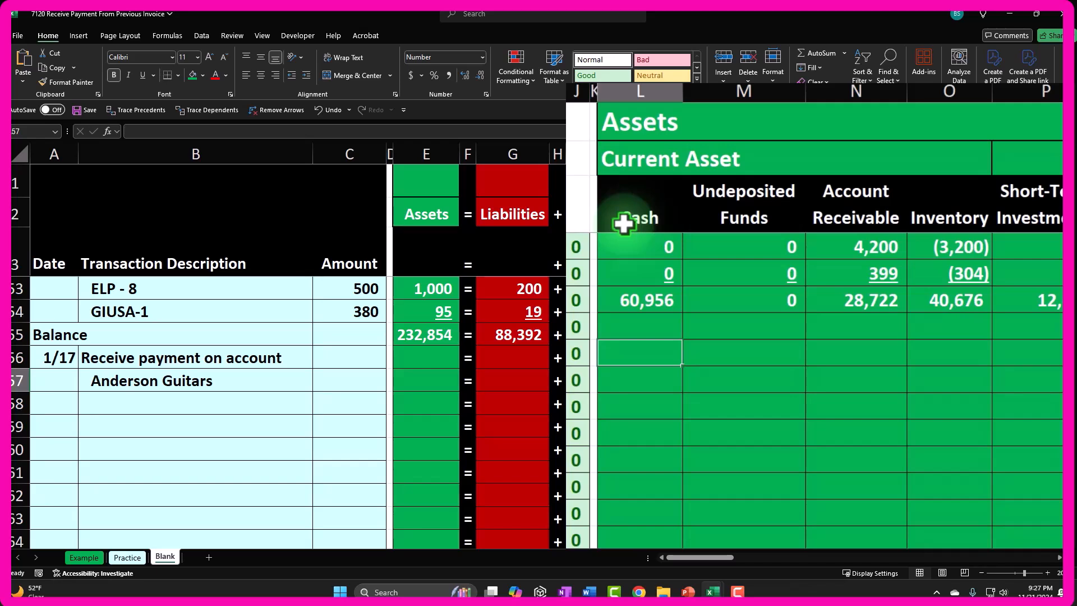
key(Right)
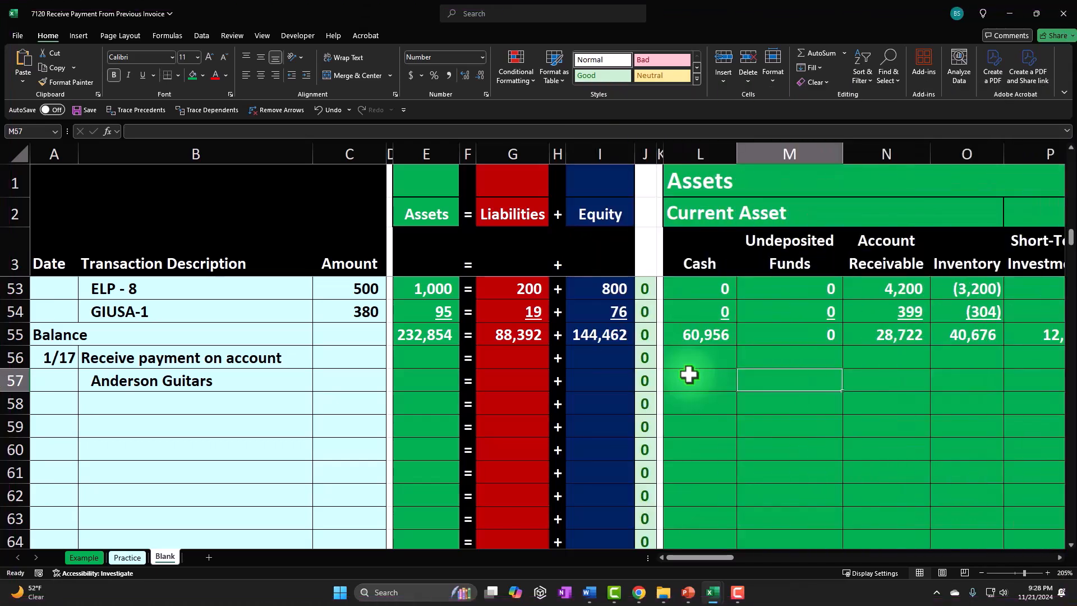
key(Left)
key(Left)
key(Left)
key(Left)
key(Left)
key(Left)
key(Left)
key(Left)
key(Left)
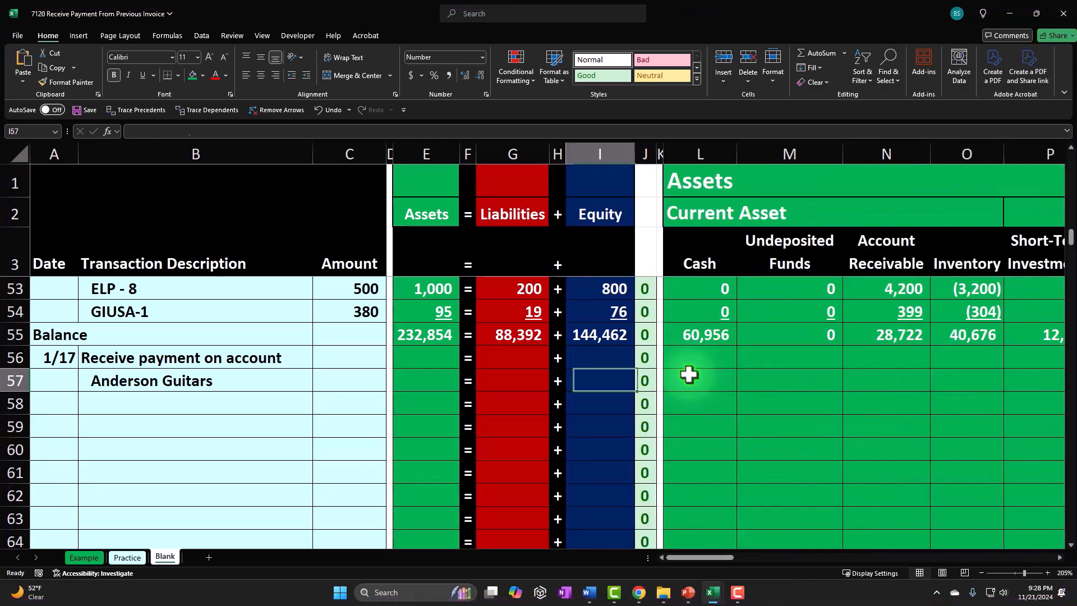
key(Left)
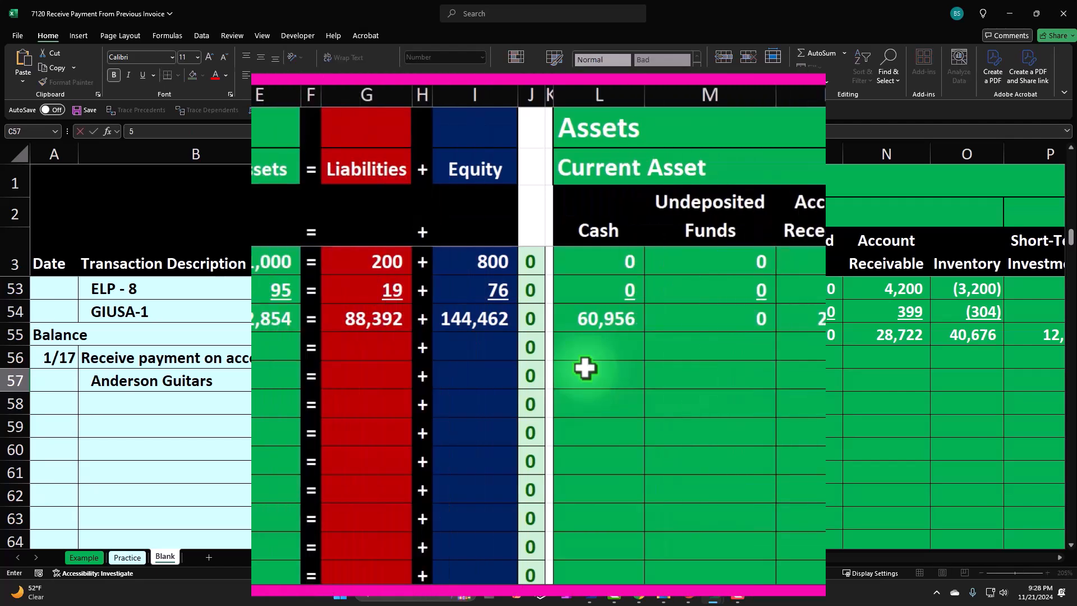
key(Down)
key(Right)
key(Right)
key(Right)
key(Right)
key(Right)
key(Right)
key(Right)
key(Right)
key(Right)
key(Right)
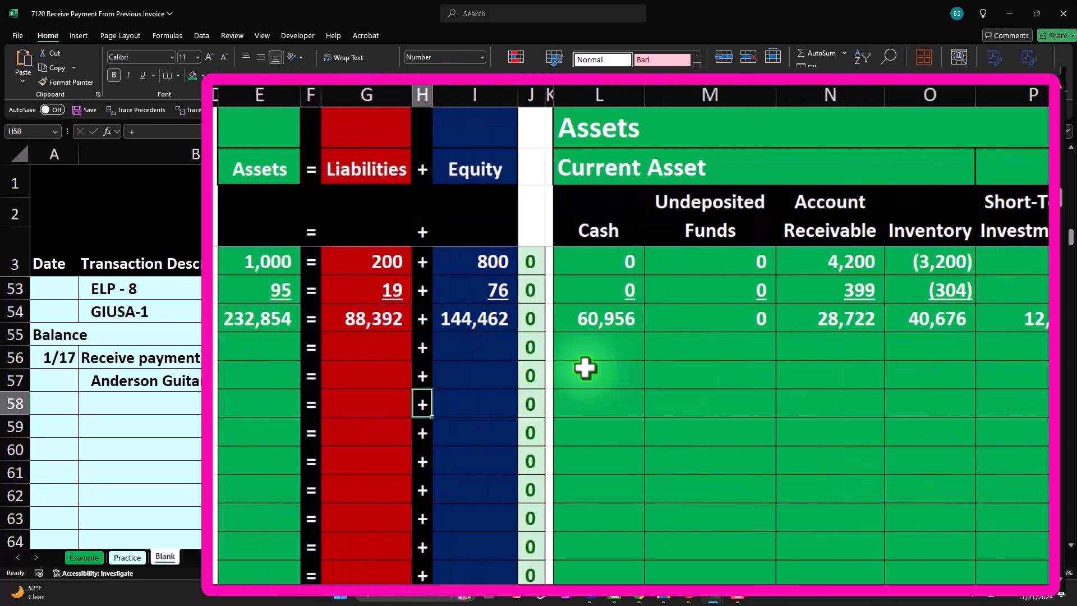
- Link the row's Undeposited Funds cell to the amount with a formula
key(Up)
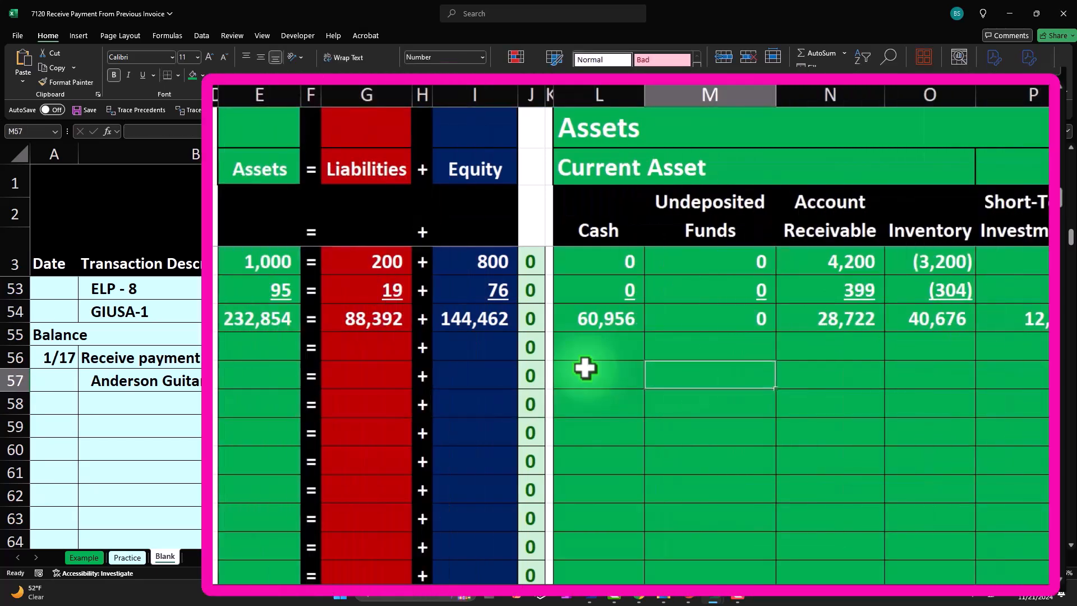
text(=)
key(Left)
key(Left)
key(Left)
key(Left)
key(Left)
key(Left)
key(Left)
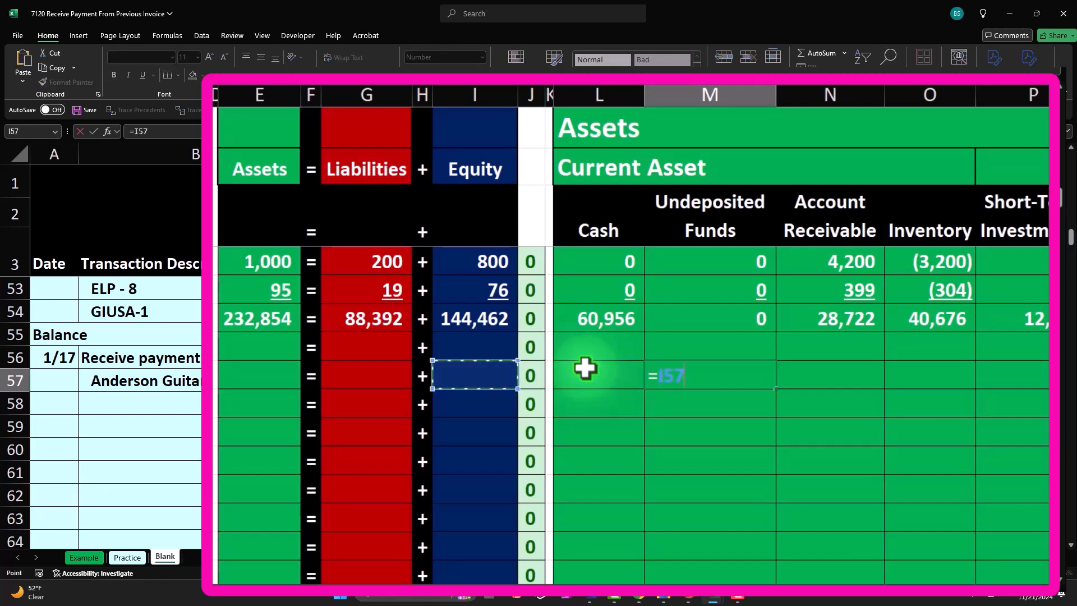
key(Left)
key(Left)
key(Tab)
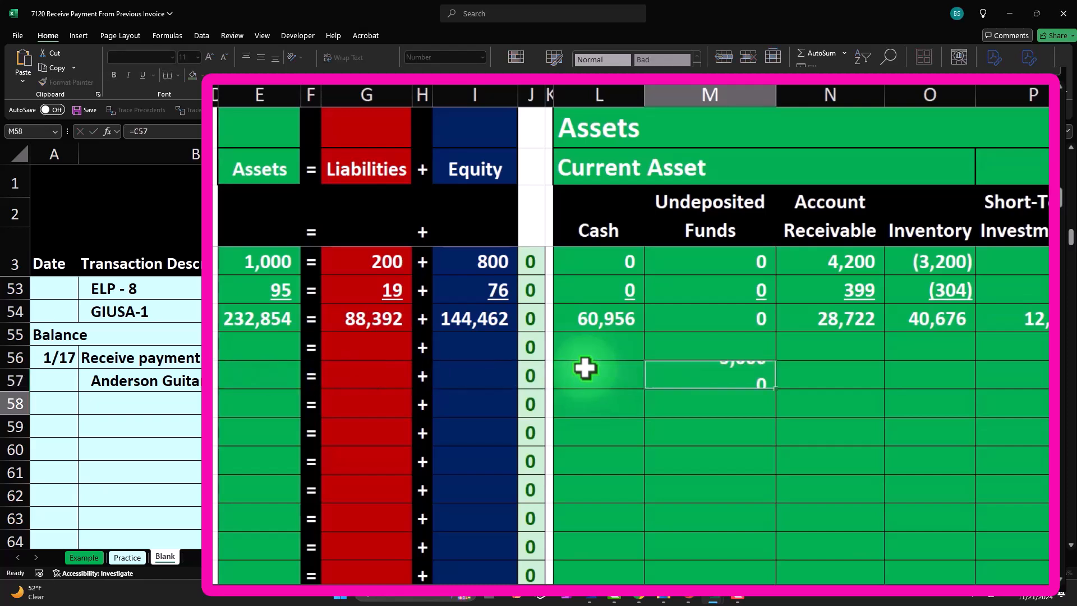
- Set the row's Account Receivable cell to the negative of the amount
text(=)
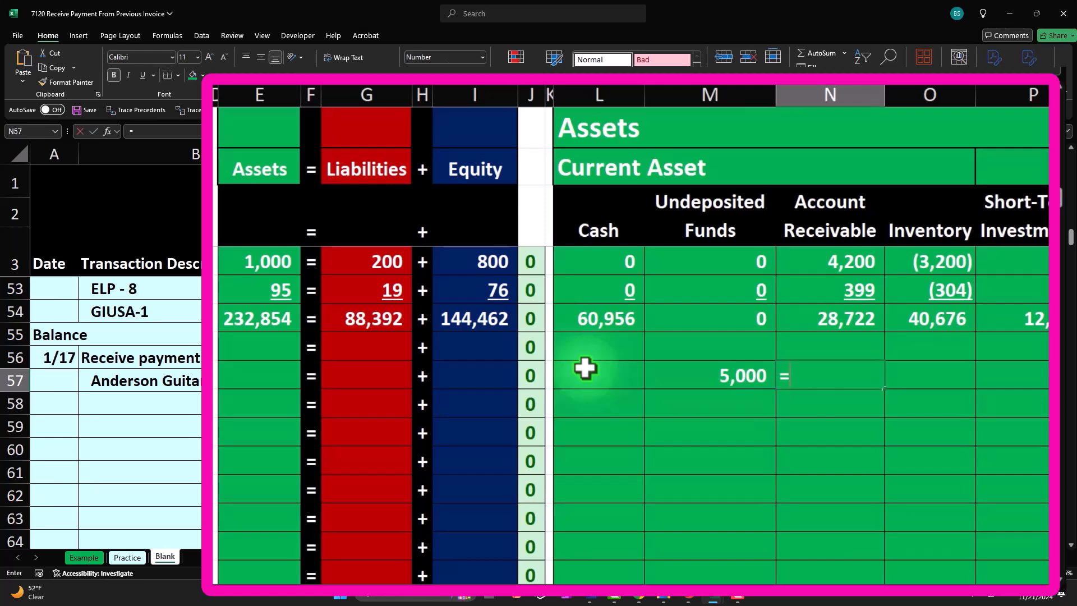
text(-)
key(Left)
key(Left)
key(Left)
key(Left)
key(Left)
key(Left)
key(Left)
key(Left)
key(Left)
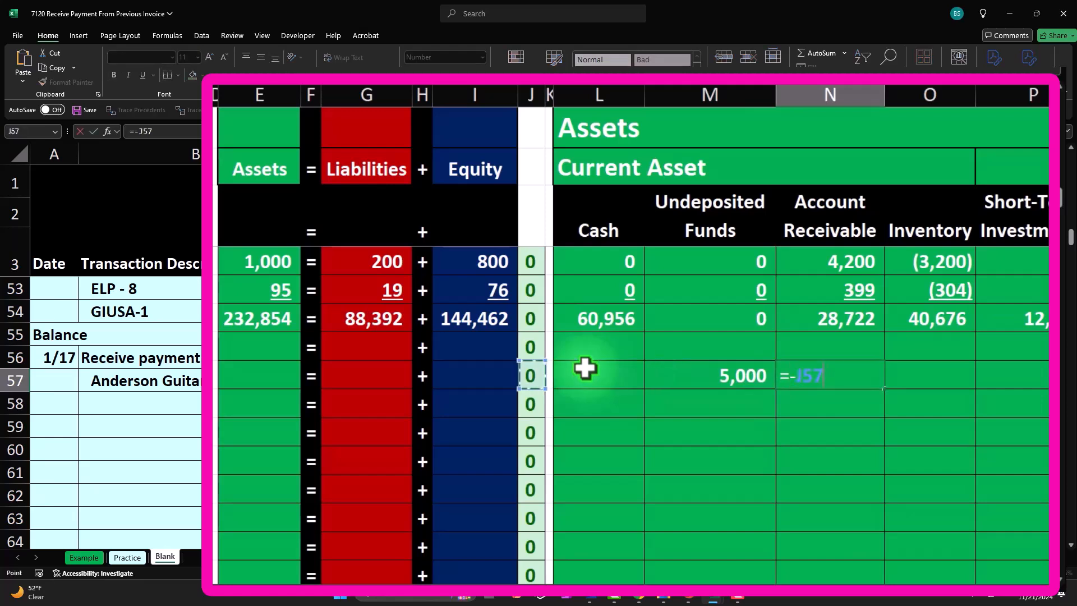
key(Left)
key(Left)
key(Return)
key(Up)
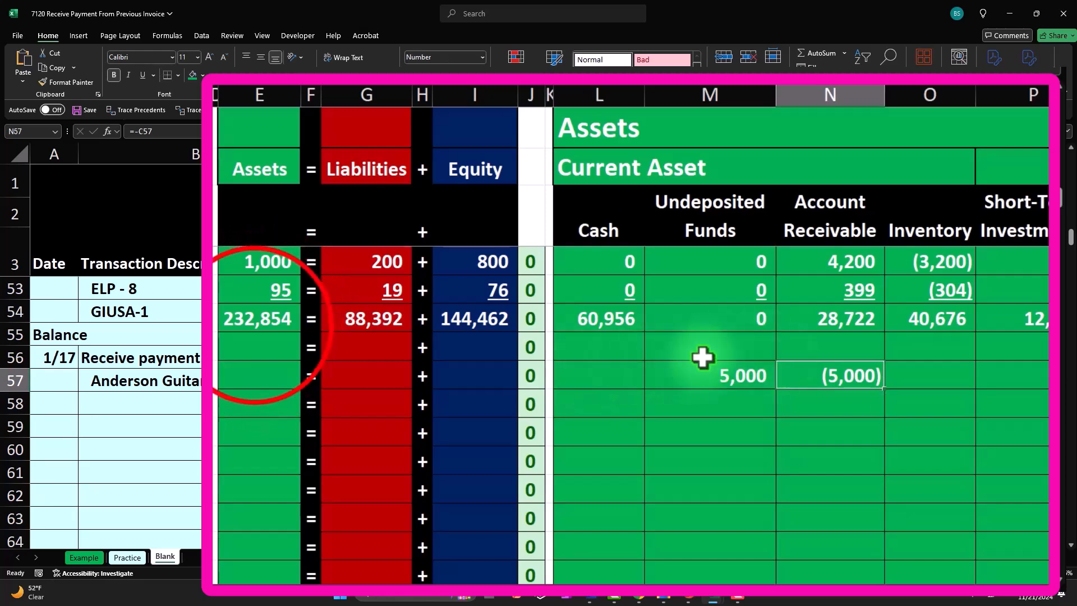
- Copy the Assets, Liabilities and Equity total formulas down into the two new rows
click(252, 321)
drag(298, 334, 295, 386)
click(337, 343)
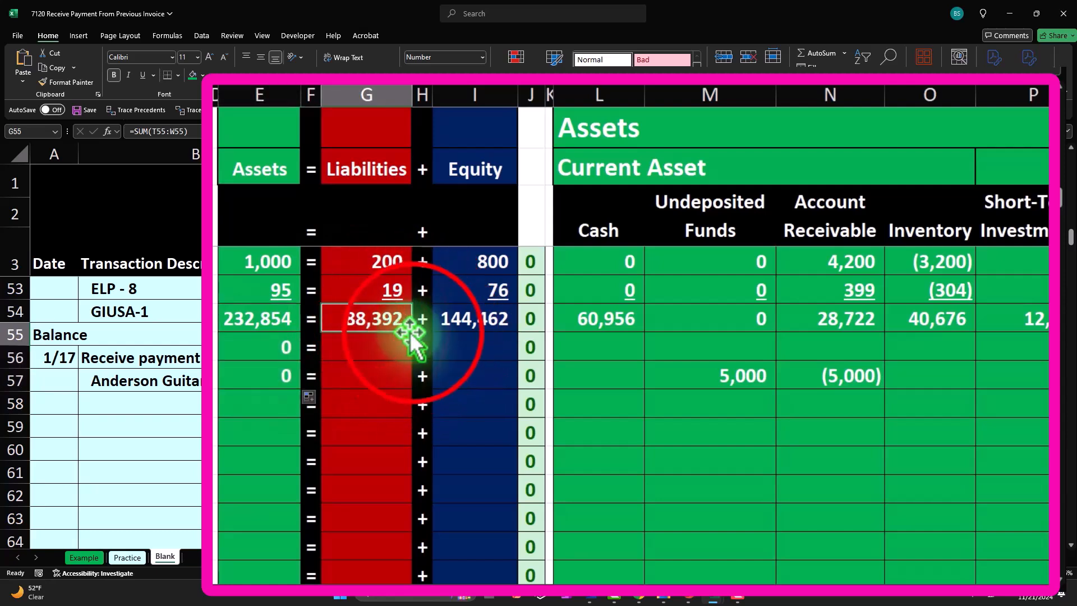
drag(412, 362, 408, 389)
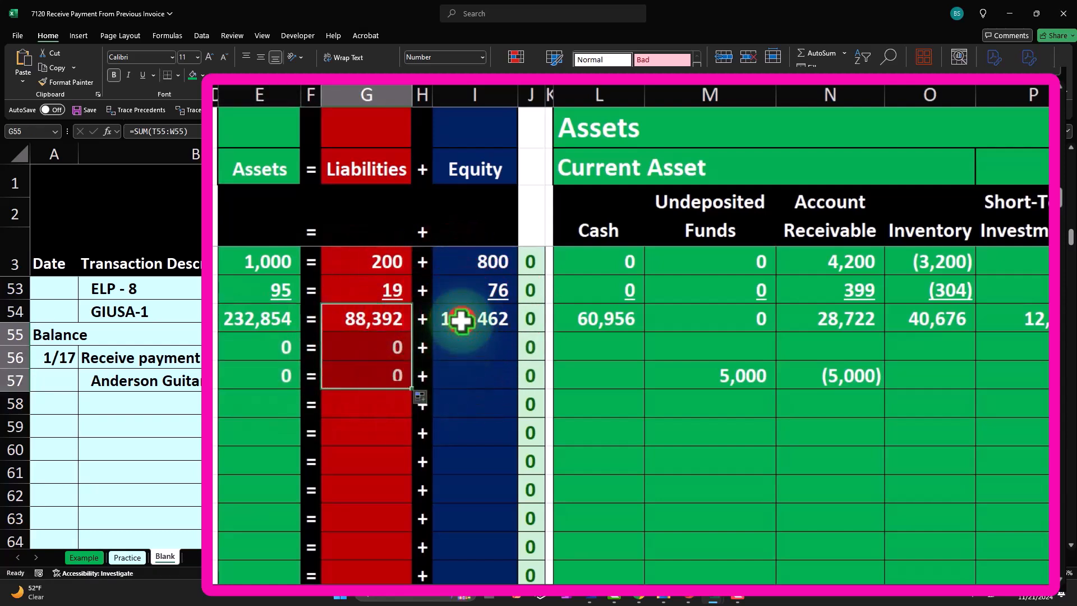
click(484, 326)
drag(518, 335, 511, 387)
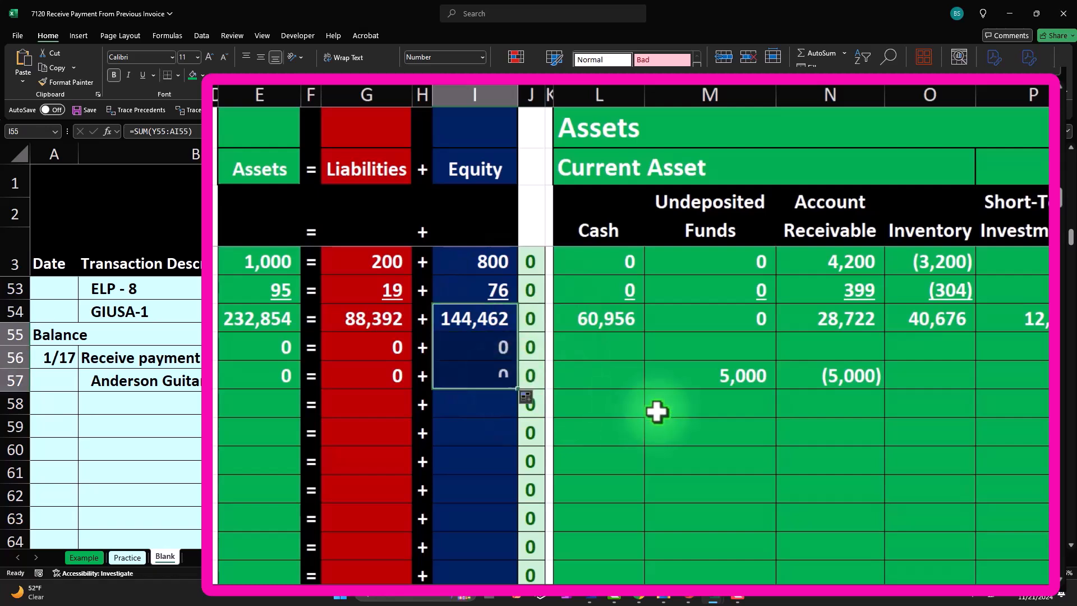
- Enter 0 in each remaining account column of the payment row, from Cash through Utilities
click(793, 369)
click(766, 359)
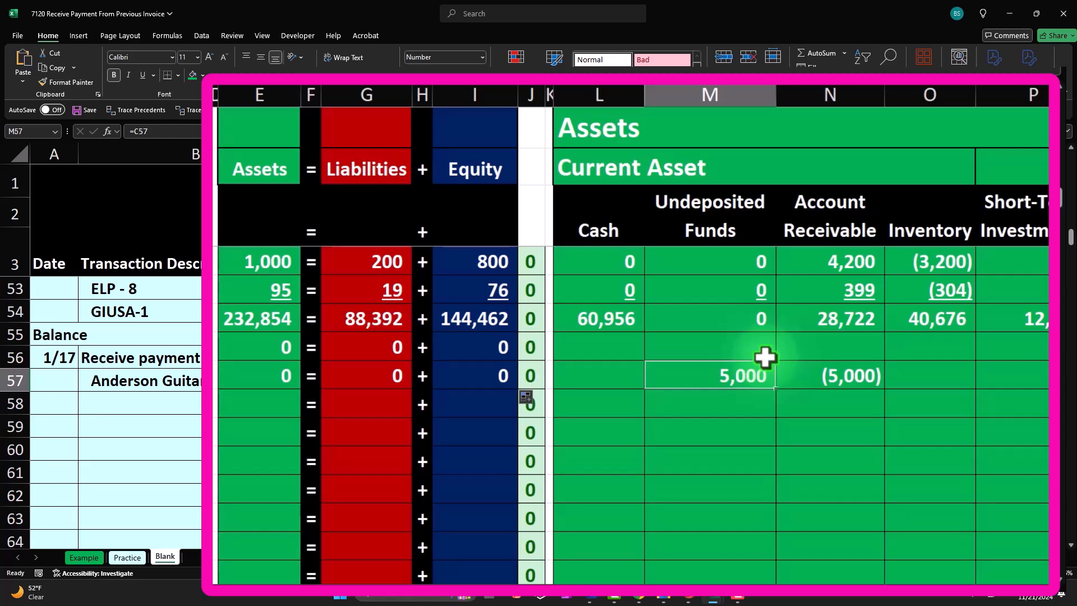
key(Left)
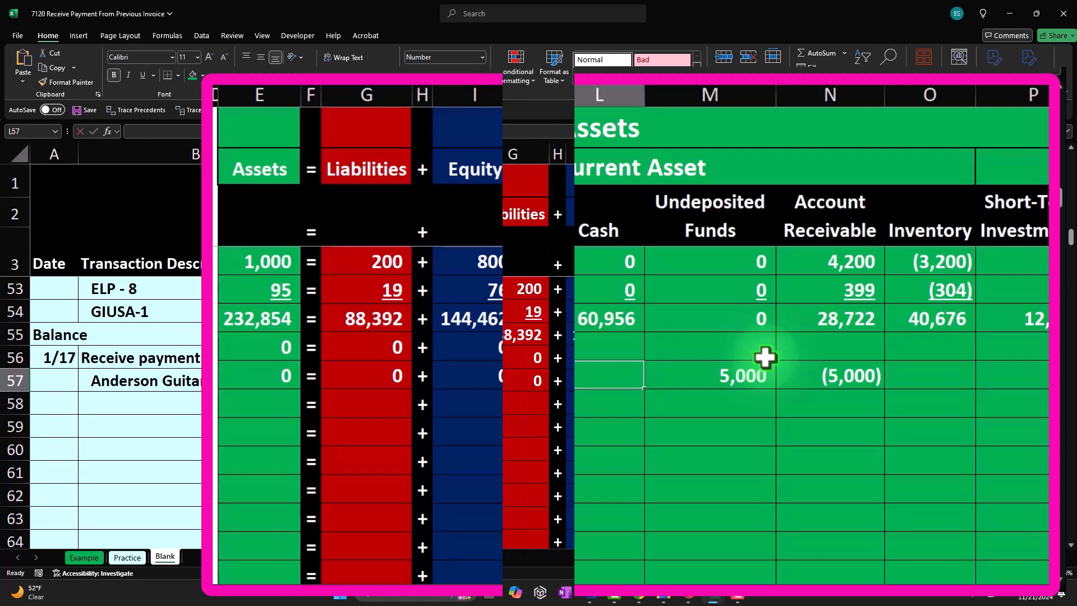
text(0)
key(Tab)
key(Tab)
key(Tab)
text(0)
key(Tab)
text(0)
key(Tab)
text(0)
key(Tab)
text(0)
key(Tab)
key(Tab)
text(0)
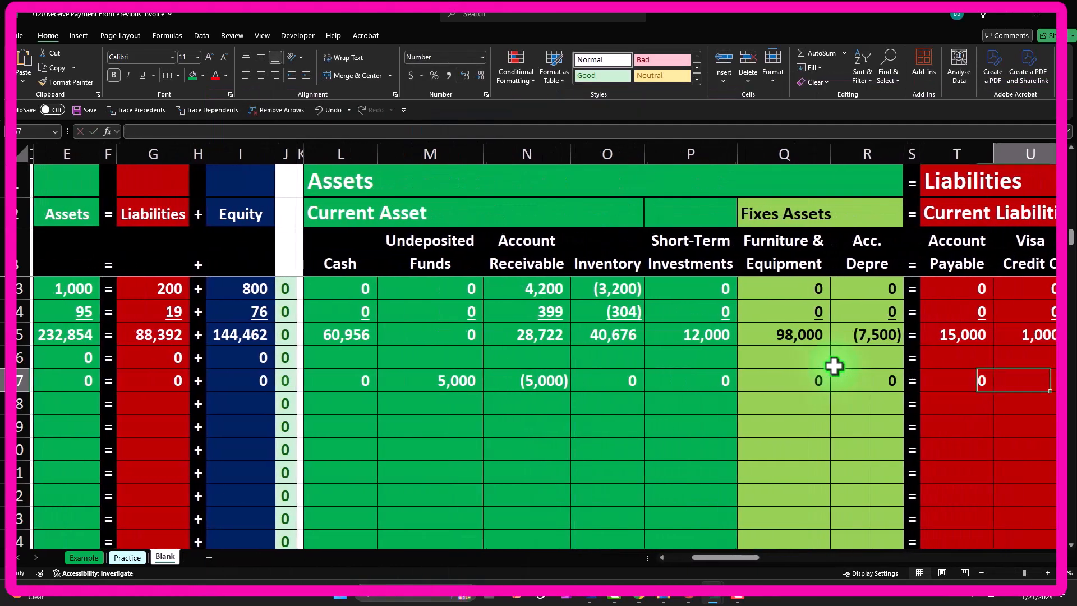
key(Tab)
text(0)
key(Tab)
text(0)
key(Tab)
text(0)
key(Tab)
key(Tab)
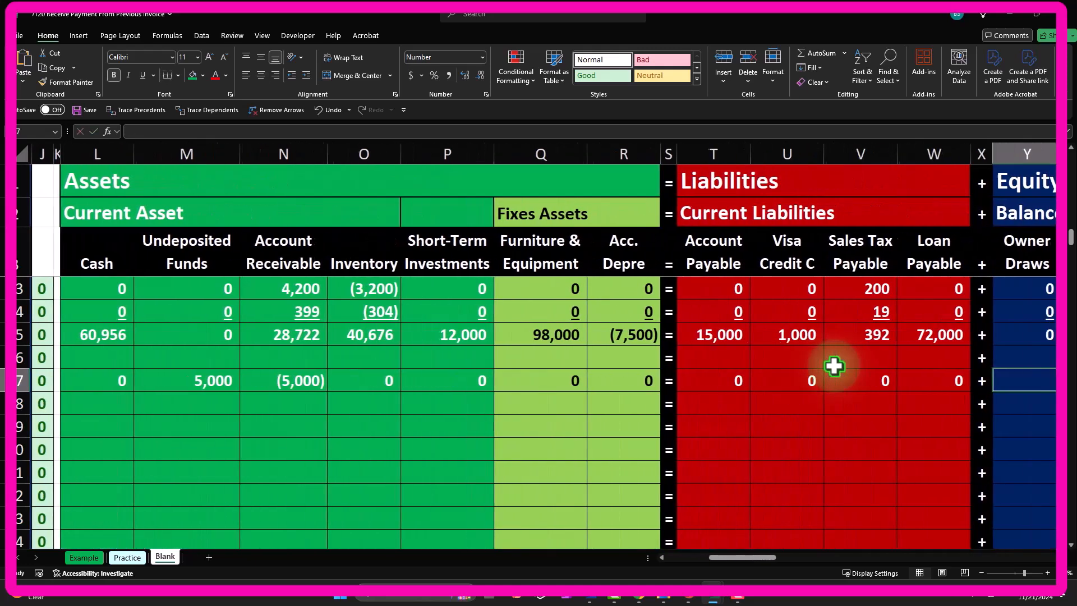
text(0)
key(Tab)
text(0)
key(Tab)
text(0)
key(Tab)
text(0	0)
key(Tab)
text(0)
key(Tab)
text(0)
key(Tab)
text(0)
key(Tab)
text(0)
key(Tab)
text(0)
key(Tab)
text(0)
key(Tab)
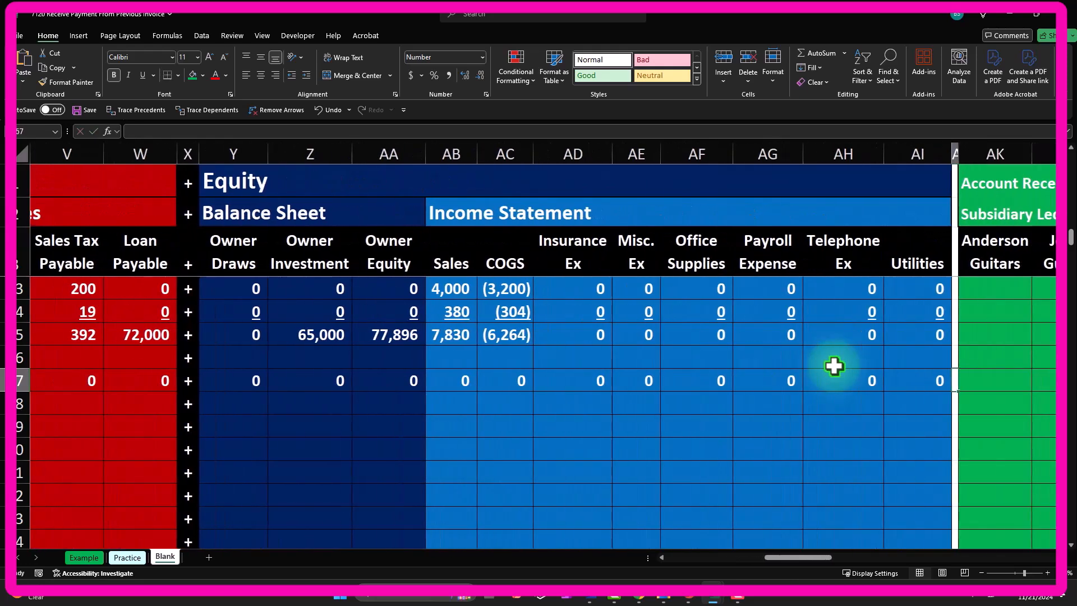
key(Tab)
key(Tab)
key(Tab)
key(Tab)
key(Tab)
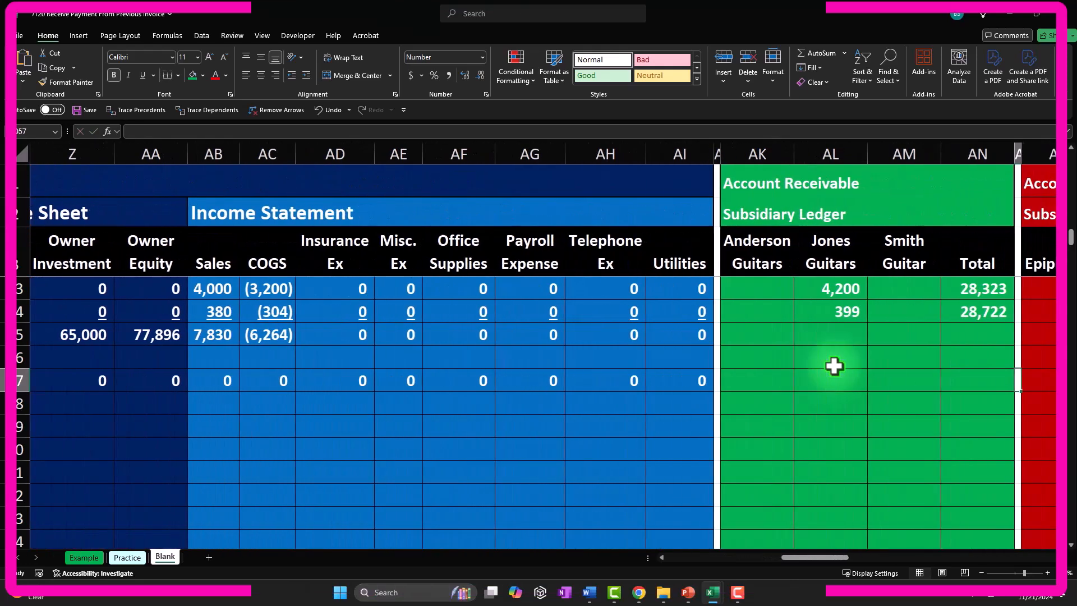
- Enter the negative of the amount in the Anderson Guitars column of the receivable subsidiary ledger
key(shift+Tab)
key(shift+Tab)
key(shift+Tab)
key(shift+Tab)
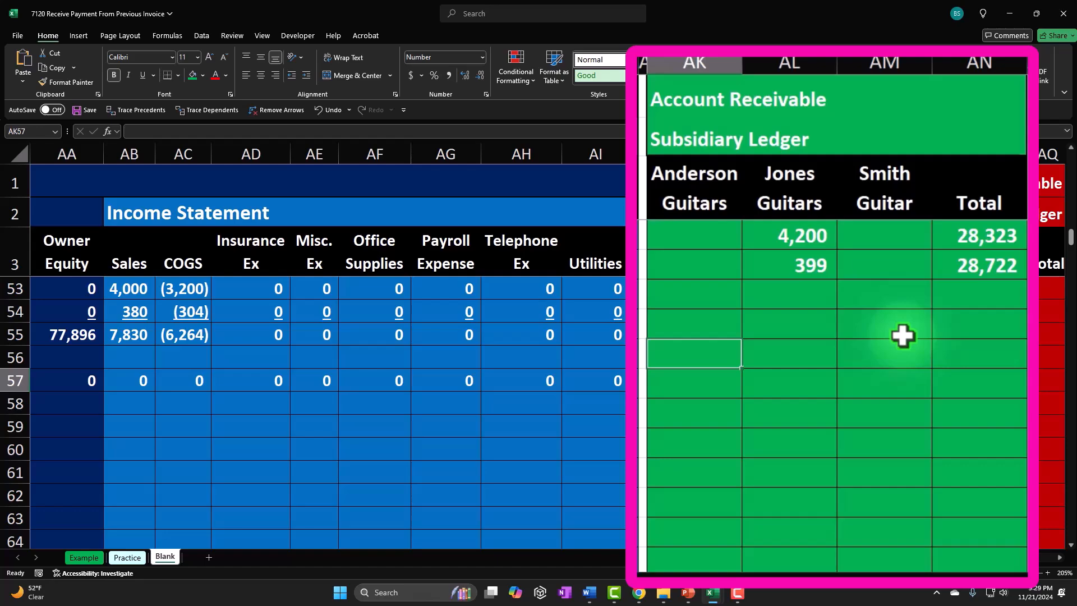
text(-)
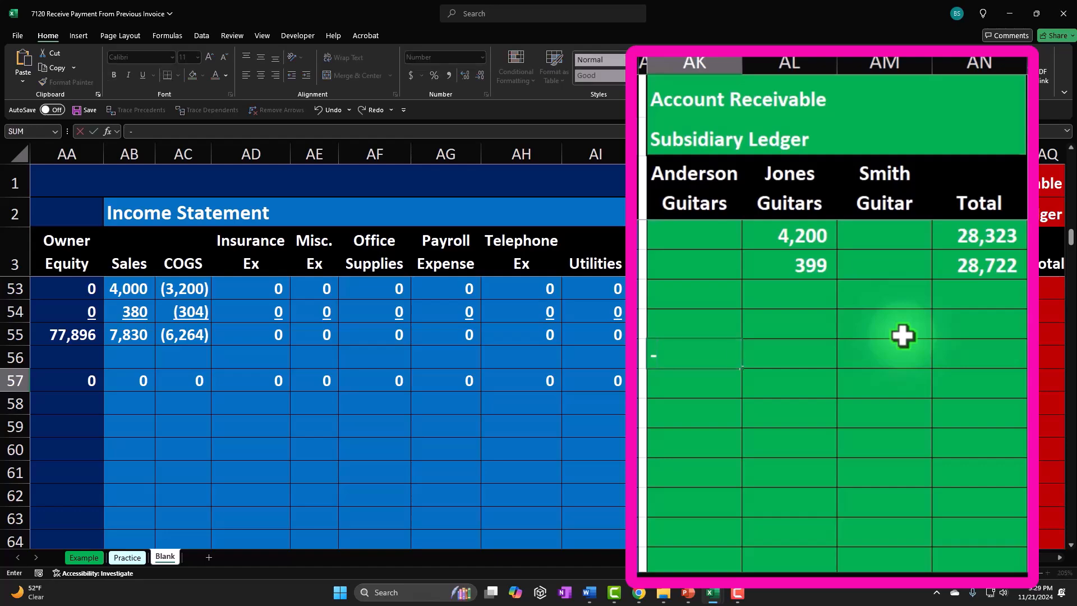
key(Left)
key(Left)
key(Left)
key(Left)
key(Left)
key(Left)
key(Left)
key(Left)
key(Left)
key(Left)
key(Left)
key(Left)
key(Left)
key(Left)
key(Left)
key(Left)
key(Left)
key(Left)
key(Left)
key(Left)
key(Right)
key(Right)
key(Return)
key(Right)
key(Right)
key(Right)
key(Right)
key(Right)
key(Right)
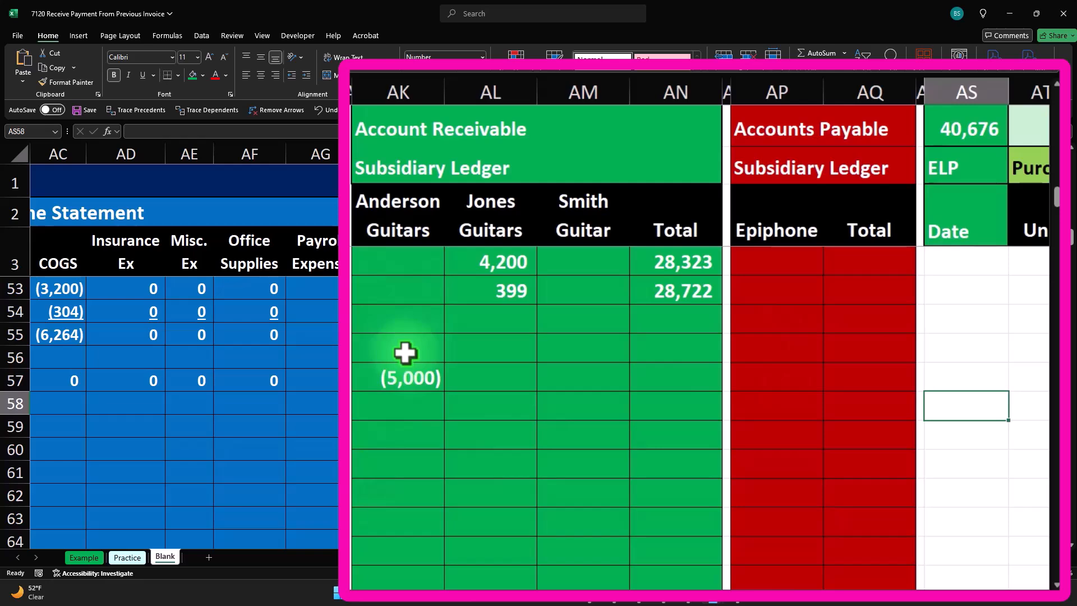
- Scroll through the Anderson Guitars ledger column to review its entries
scroll(405, 352, up, 13)
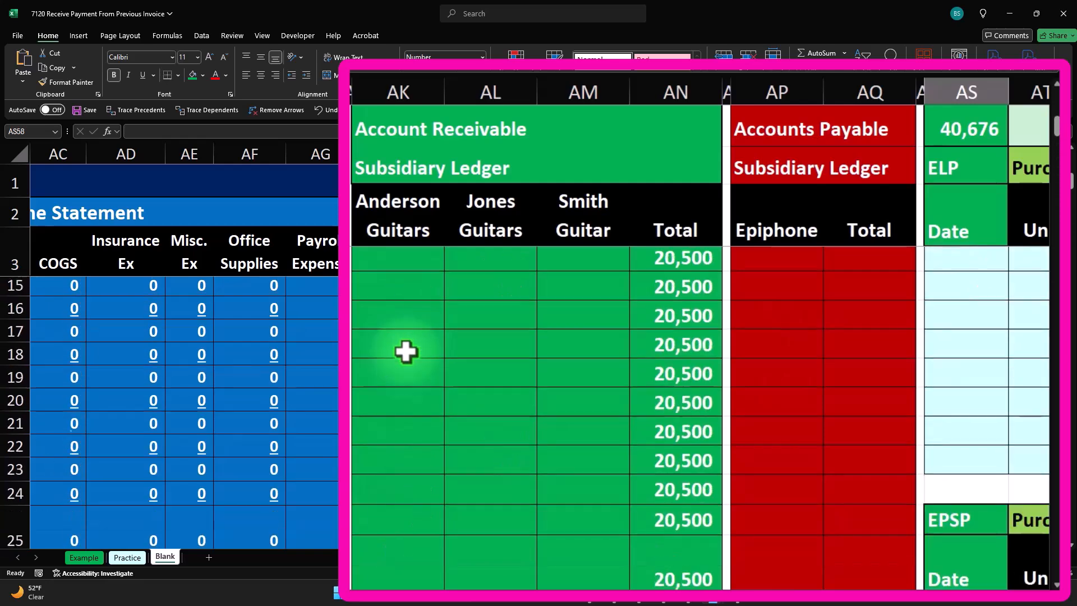
scroll(404, 352, up, 4)
mouse_move(398, 308)
mouse_down()
mouse_move(403, 469)
mouse_move(432, 565)
mouse_move(389, 565)
mouse_move(390, 586)
mouse_move(409, 392)
mouse_move(397, 433)
mouse_move(385, 379)
mouse_move(392, 320)
mouse_move(396, 328)
mouse_up()
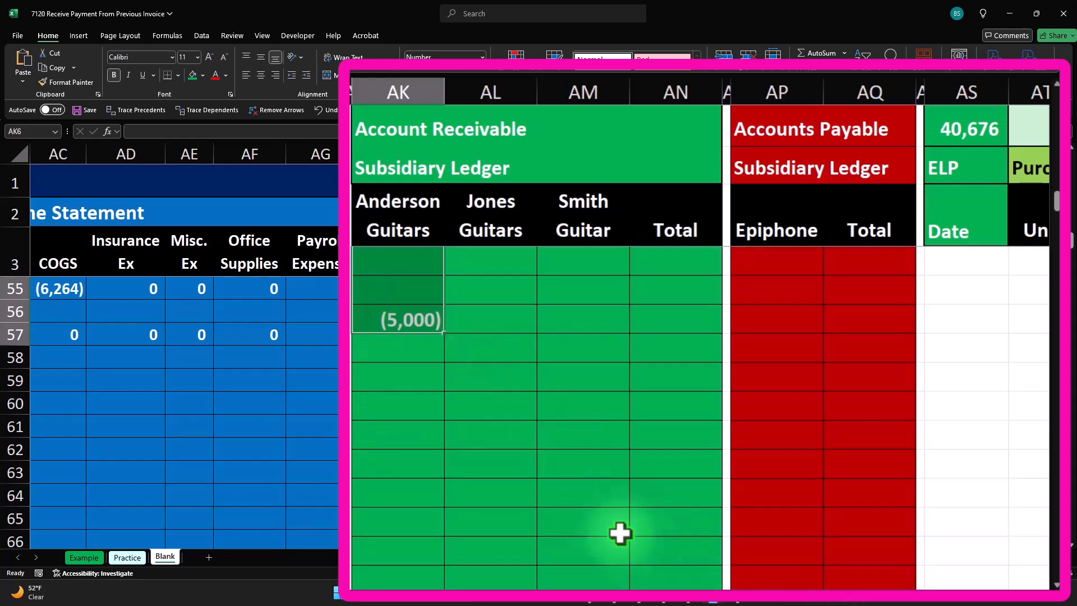
scroll(526, 460, up, 6)
scroll(493, 456, down, 3)
drag(399, 330, 403, 371)
scroll(402, 371, down, 2)
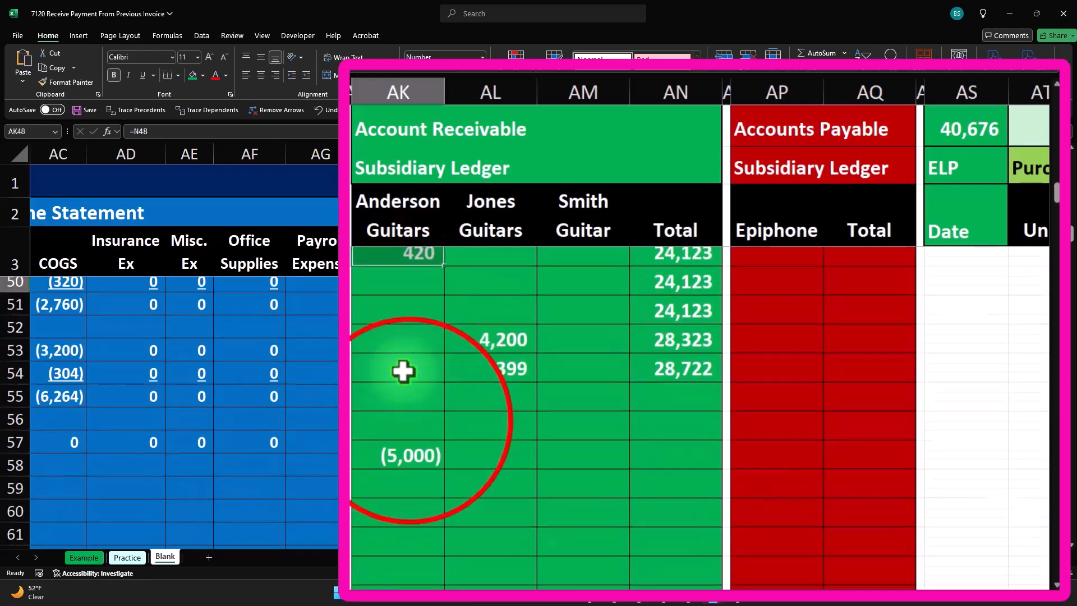
- Copy the subsidiary ledger Total formula down to the payment row
click(406, 427)
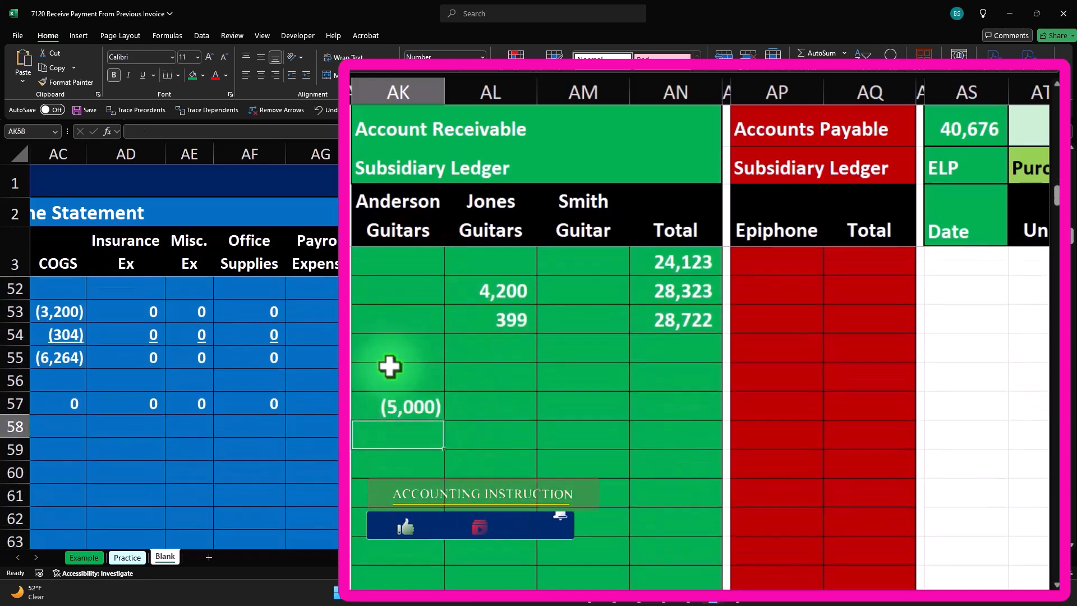
key(Up)
key(Right)
key(Right)
key(Right)
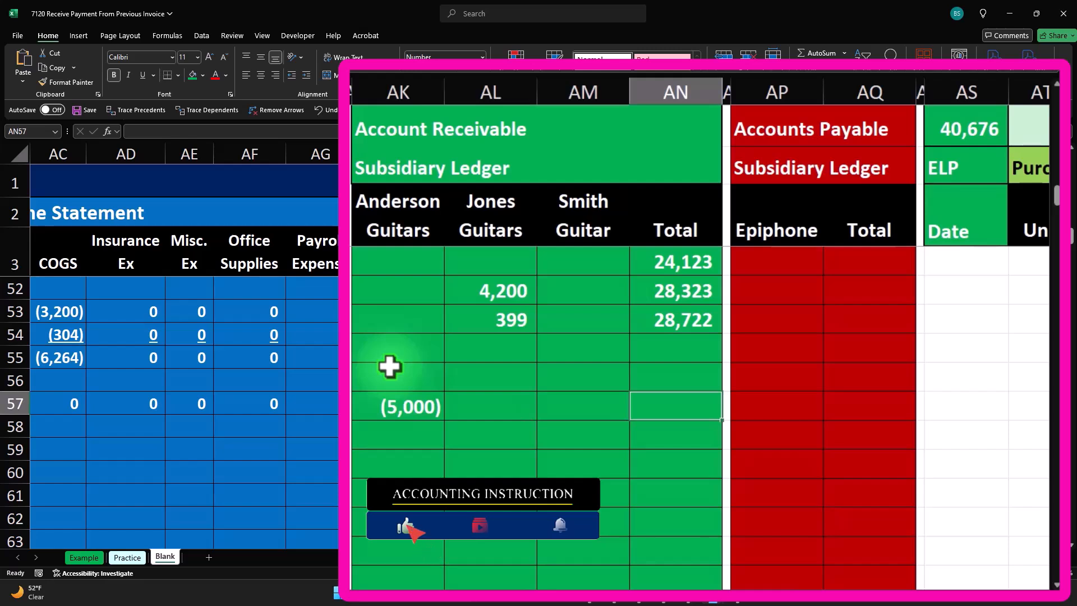
click(682, 326)
drag(725, 335, 718, 415)
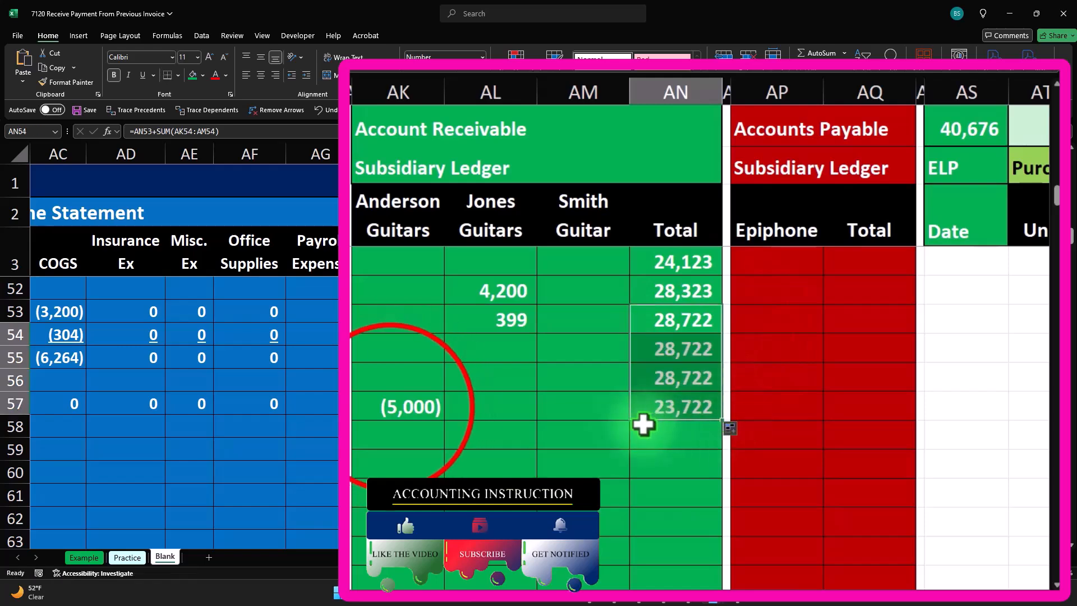
- Compare the new Anderson Guitars ledger entry with the customer's original invoice entry near the top
click(391, 406)
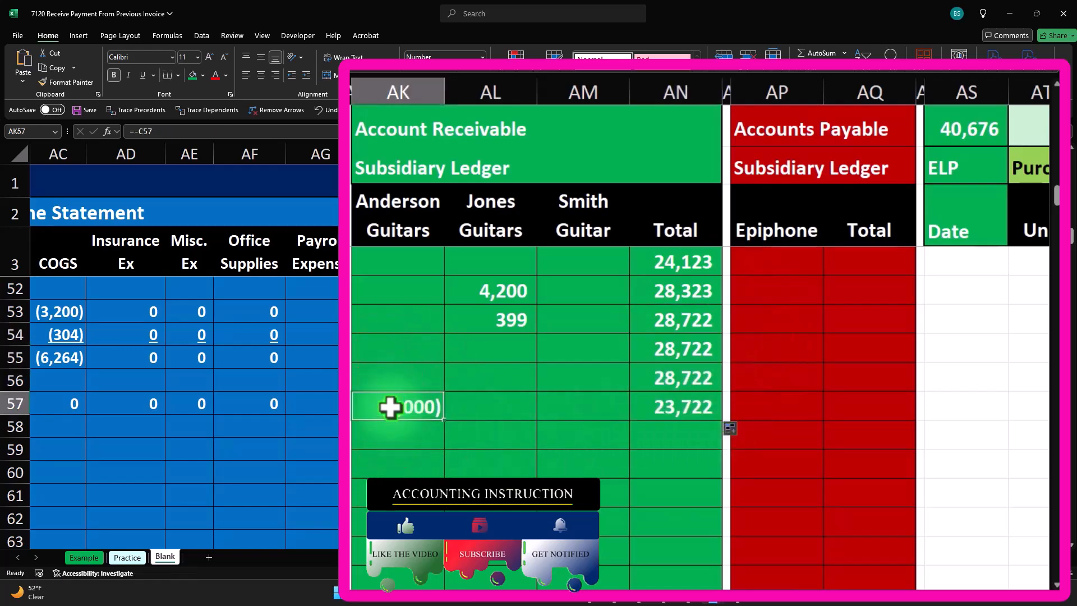
scroll(391, 407, up, 16)
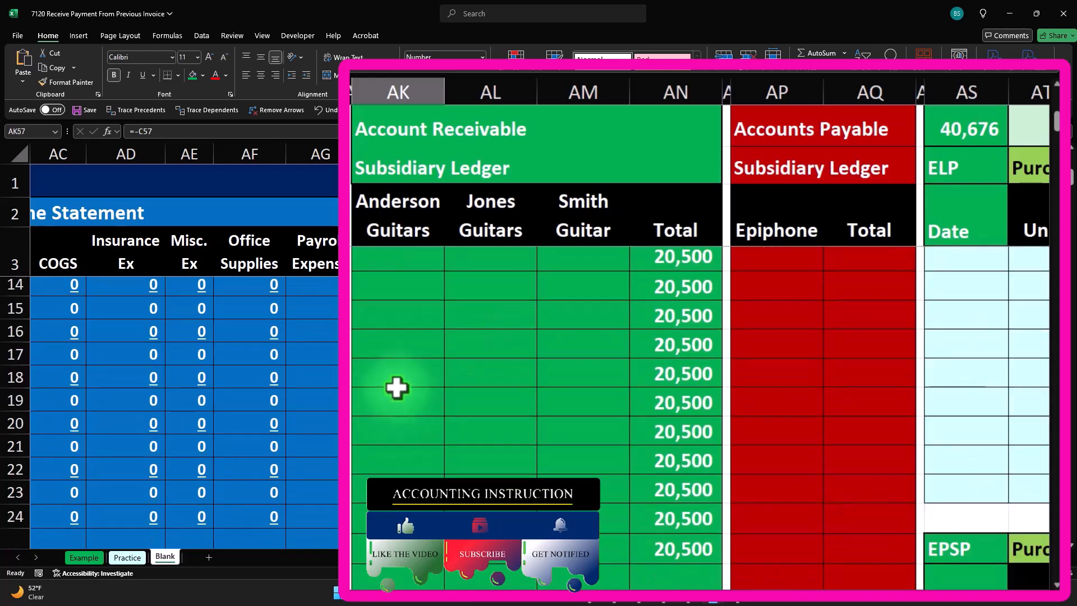
click(415, 354)
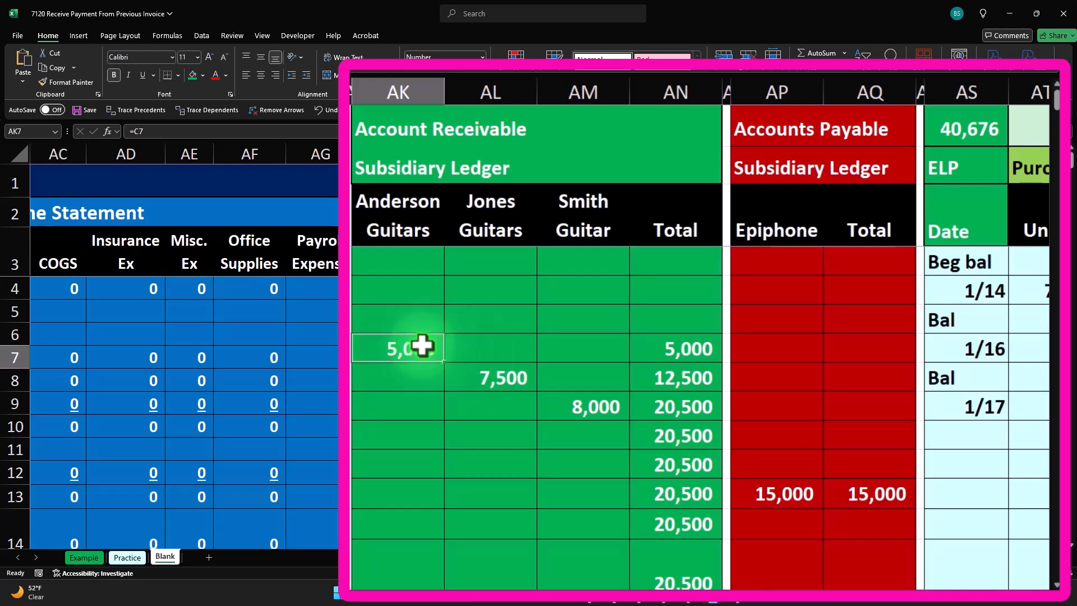
- Review the Anderson Guitars payment row across the ledger, income statement and asset columns
scroll(422, 346, down, 16)
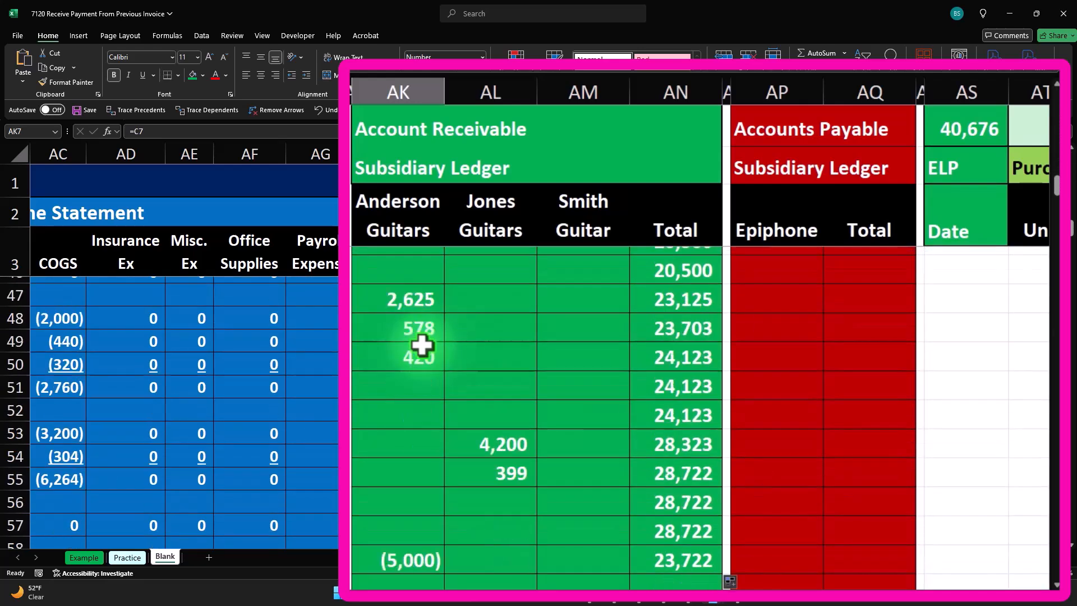
click(406, 387)
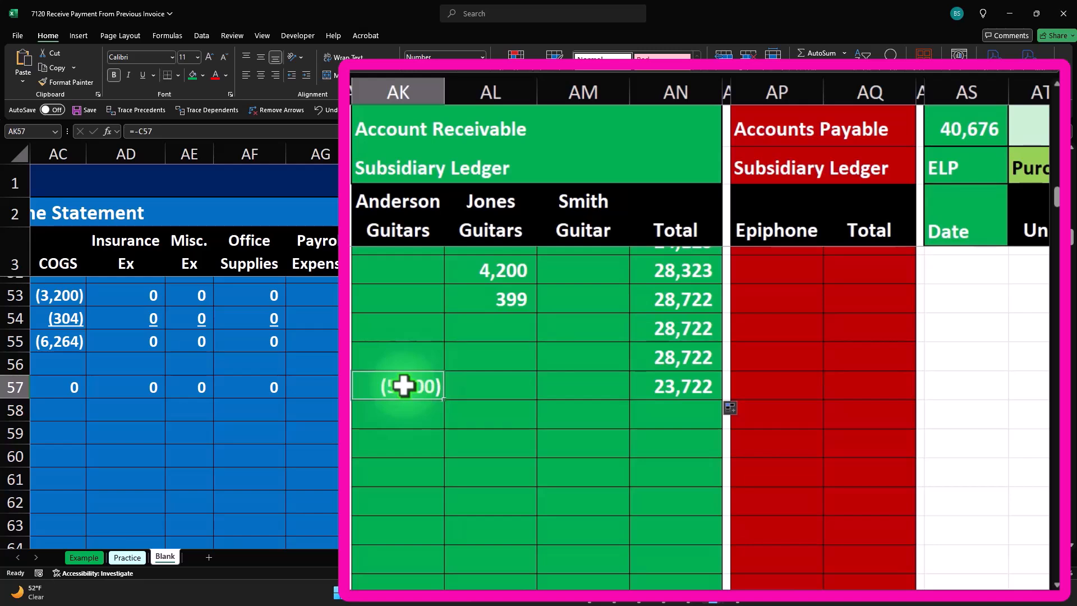
key(Right)
key(Right)
key(Right)
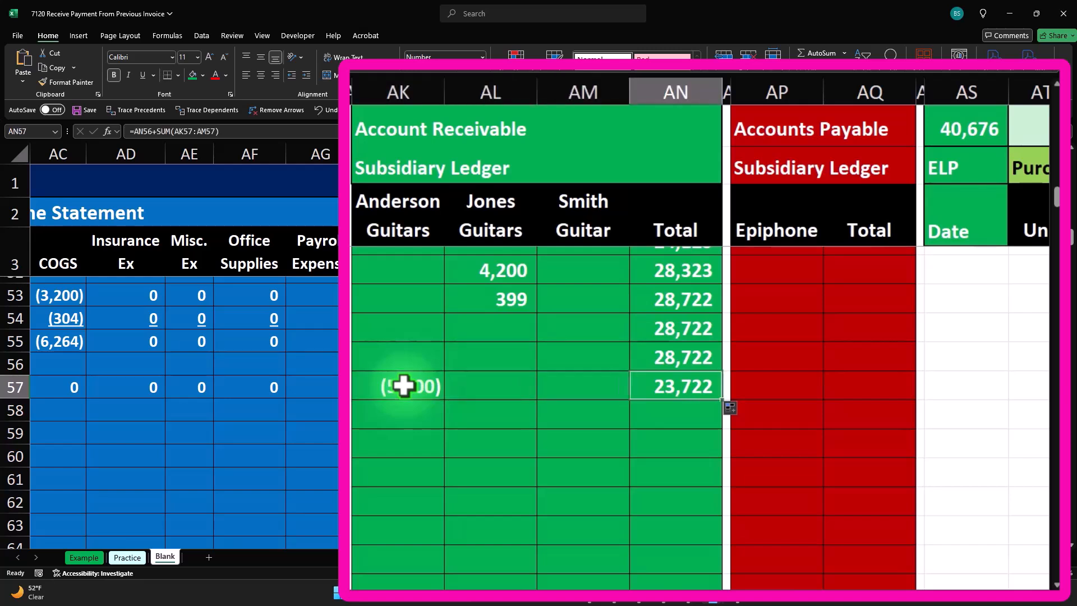
key(Left)
key(Left)
key(Left)
key(Left)
key(Left)
key(Left)
key(Left)
key(Left)
key(Left)
key(Left)
key(Left)
key(Left)
key(Left)
key(Left)
key(Left)
key(Left)
key(Left)
key(Left)
key(Left)
key(Left)
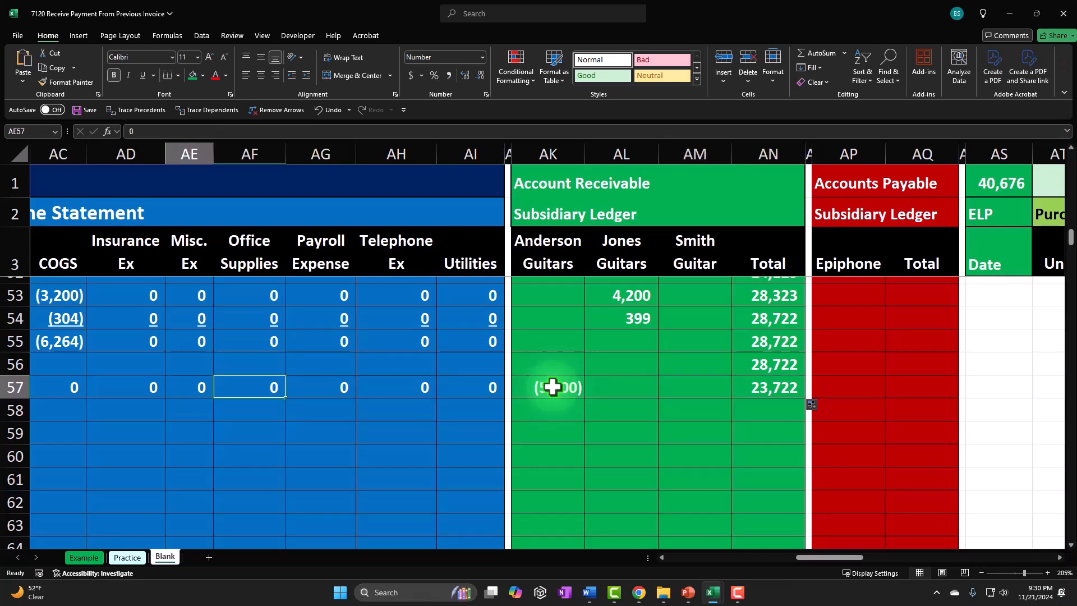
key(Left)
key(Left)
key(Left)
key(Left)
key(Left)
key(Left)
key(Left)
key(Left)
key(Left)
key(Left)
key(Left)
key(Left)
key(Left)
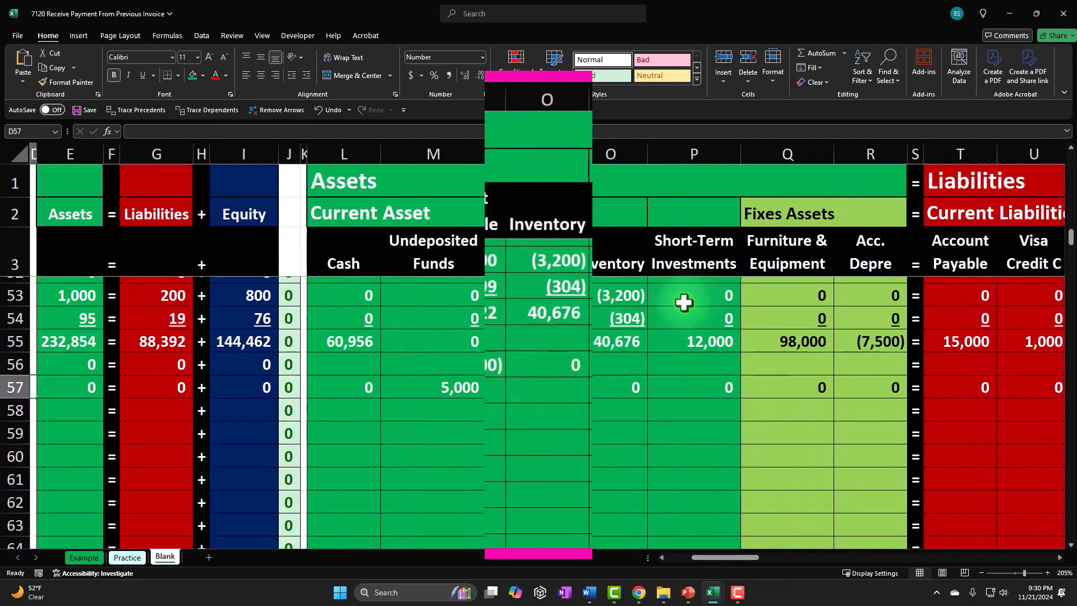
drag(486, 332, 459, 361)
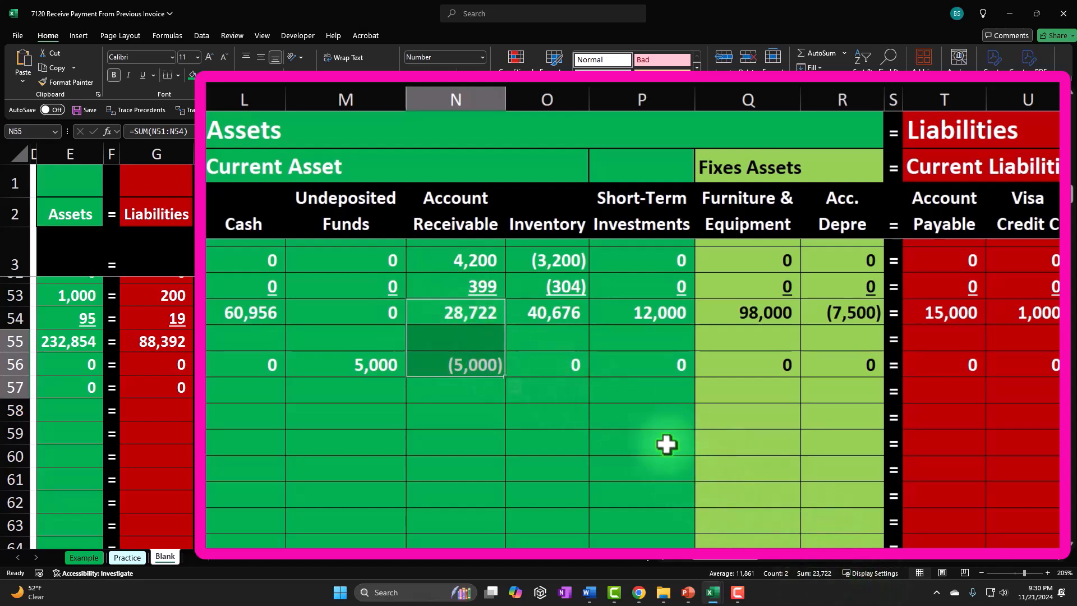
key(Down)
key(Down)
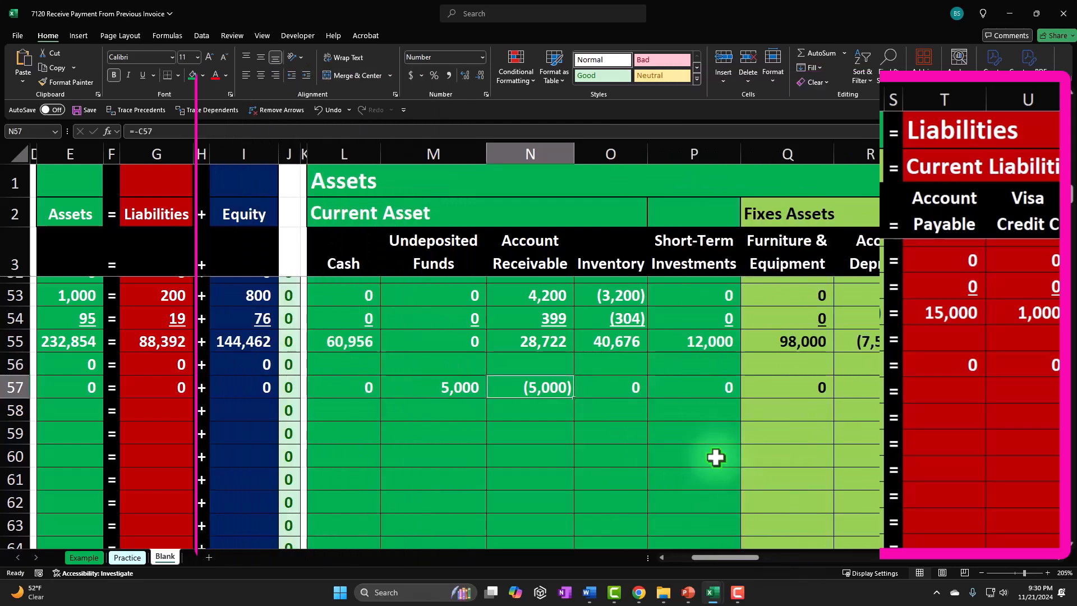
key(Down)
key(Left)
key(Left)
key(Left)
key(Left)
key(Left)
key(Left)
key(Left)
key(Left)
key(Left)
key(Left)
key(Left)
key(Left)
key(Left)
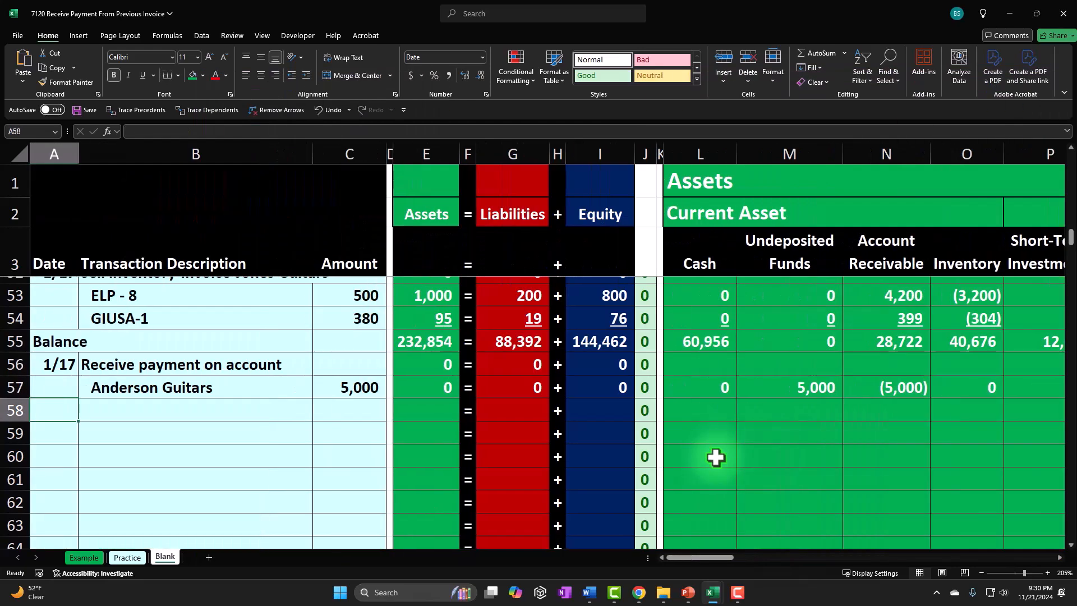
- Label the next row by referencing the earlier Balance description in its date cell
text(=)
key(Up)
key(Up)
key(Up)
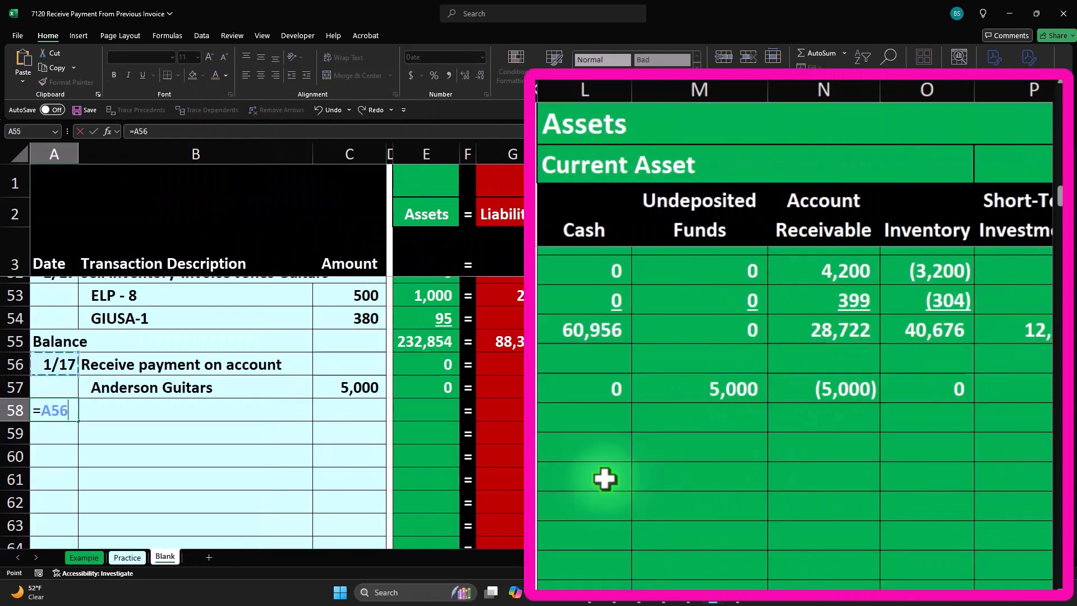
key(Tab)
- Underline the payment row's amounts across the asset, liability and equity account columns
key(Right)
key(Right)
key(Right)
key(Right)
key(Right)
key(Right)
key(Right)
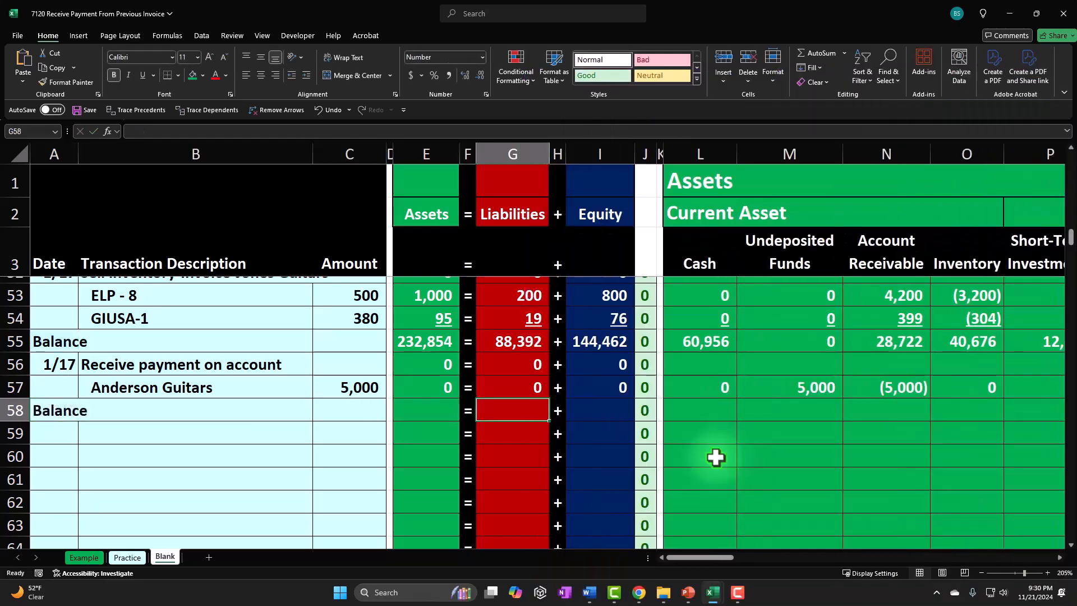
drag(701, 387, 1072, 383)
drag(818, 390, 526, 390)
click(171, 90)
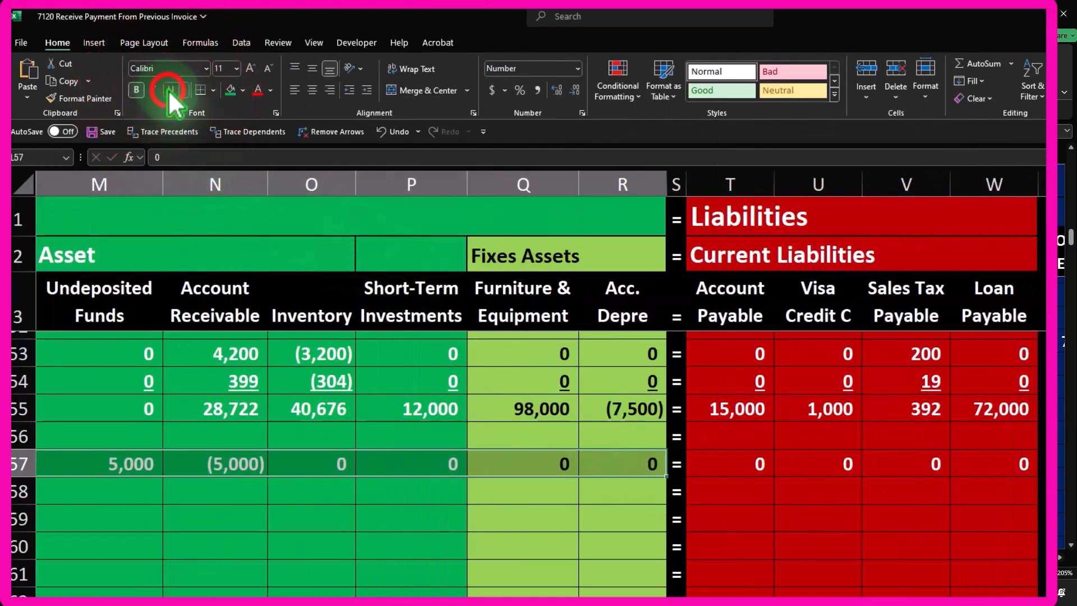
drag(739, 462, 987, 462)
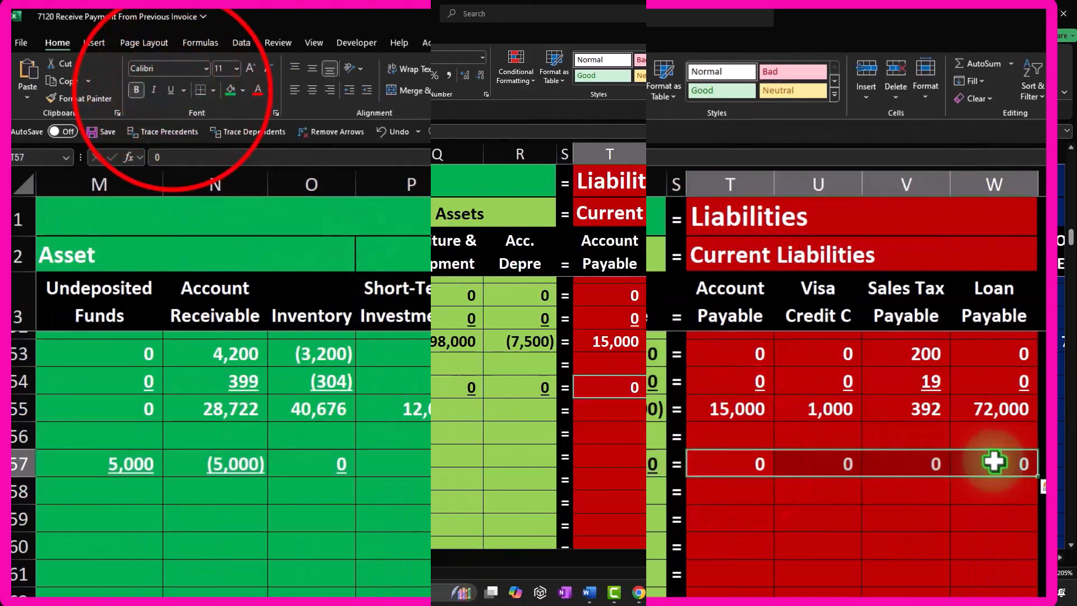
drag(926, 387, 999, 404)
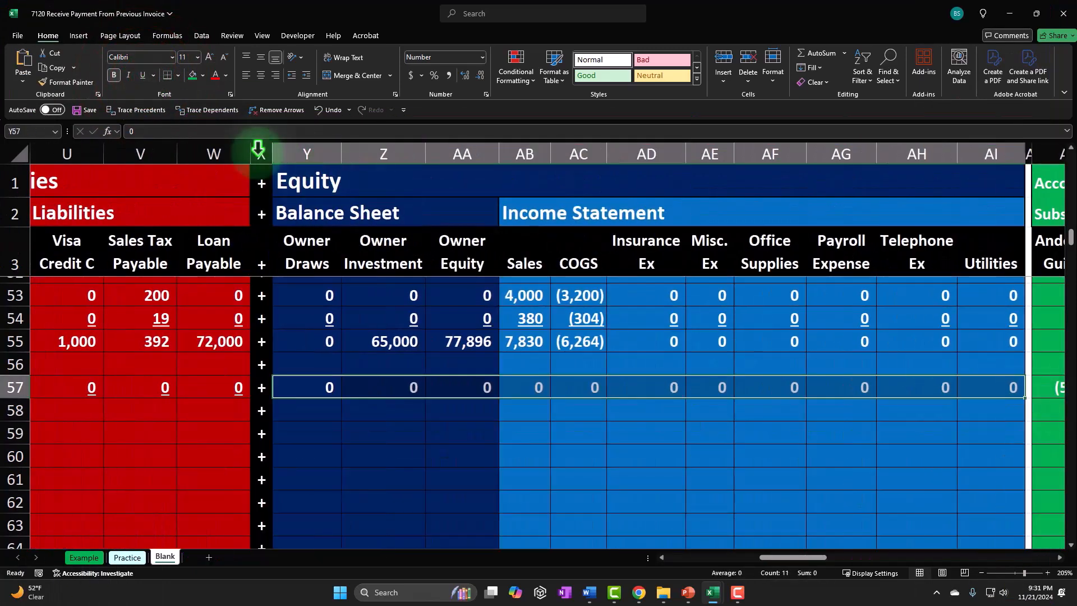
click(143, 75)
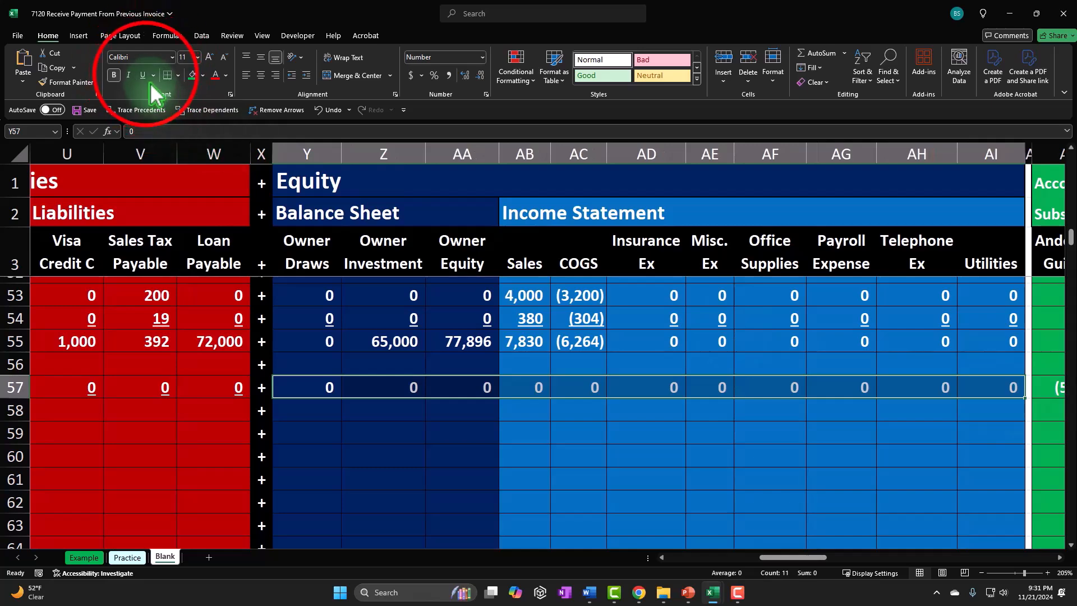
key(Down)
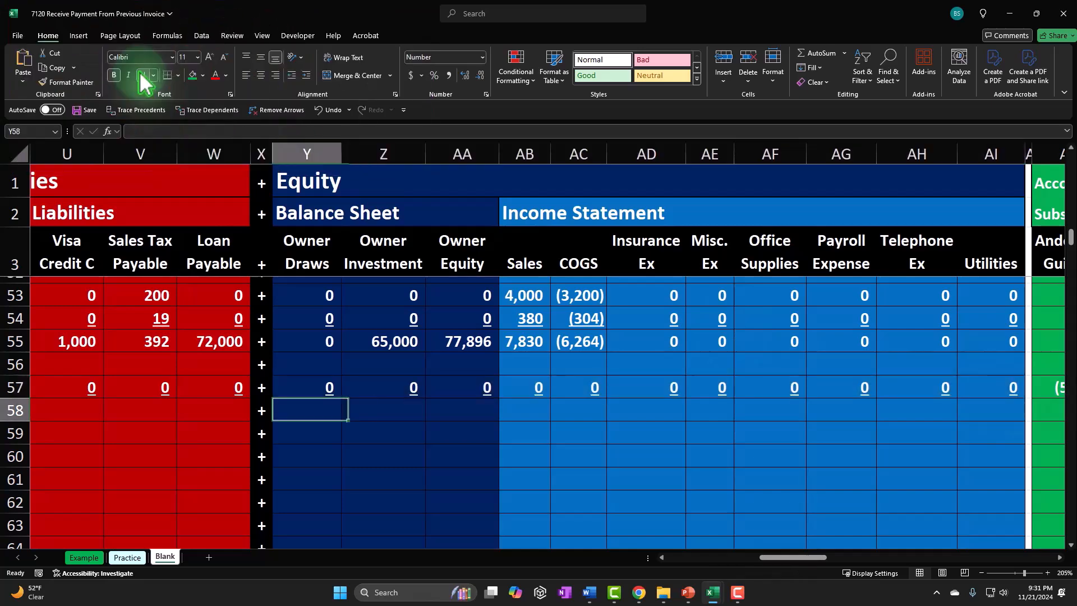
- Enter a SUM formula in the Cash balance cell totalling the previous balance and the payment rows
key(Left)
key(Left)
key(Left)
key(Left)
key(Left)
key(Left)
key(Left)
key(Left)
key(Left)
key(Left)
key(Left)
key(Left)
key(Left)
key(Left)
key(Left)
key(Left)
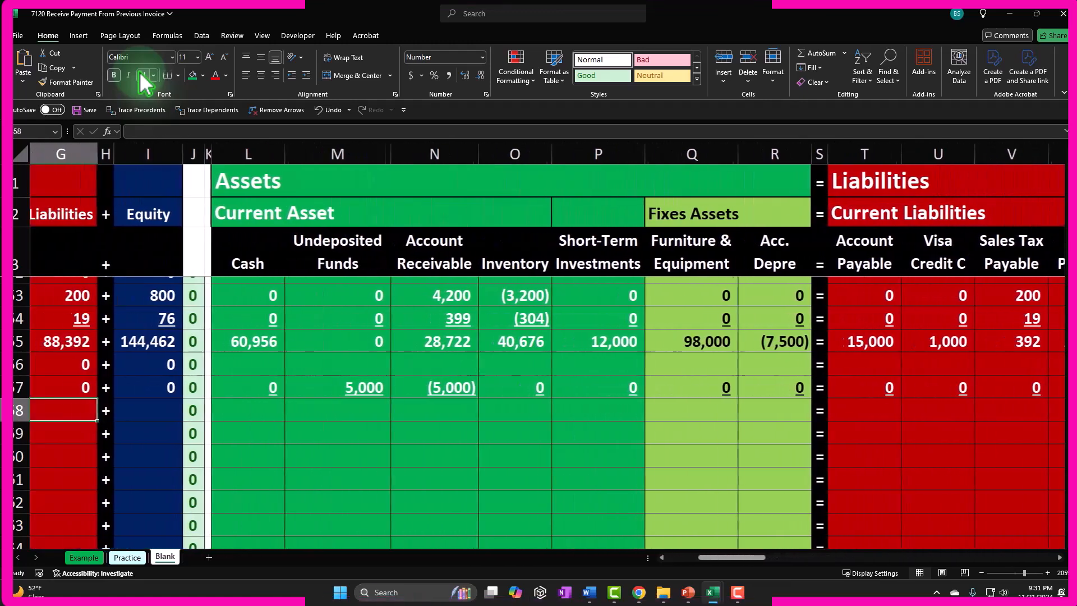
key(Right)
key(Right)
key(Right)
key(Right)
key(Left)
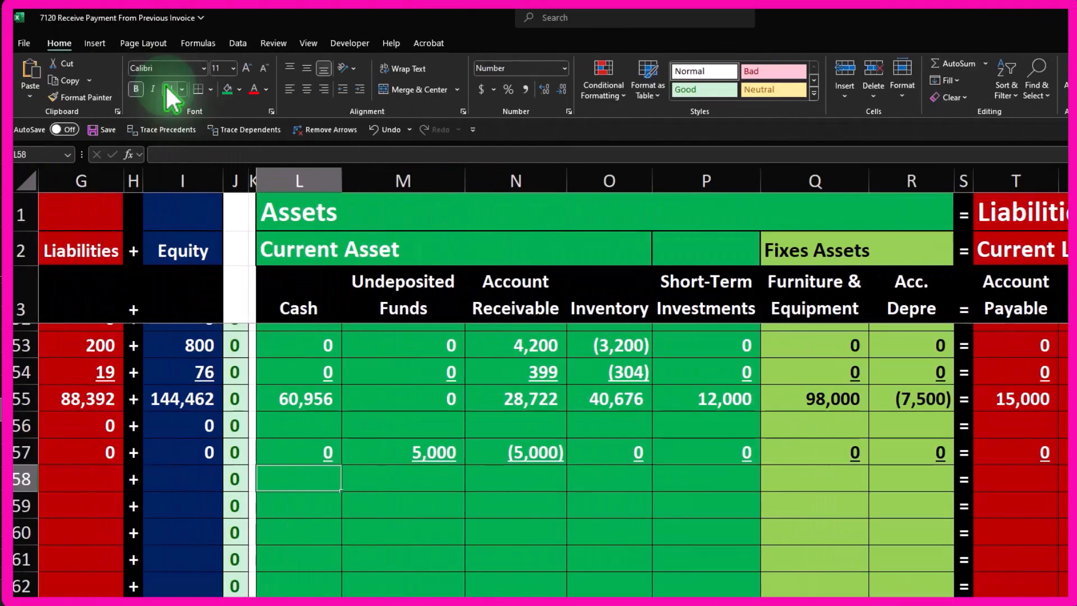
text(=sum()
key(Up)
key(Up)
key(Up)
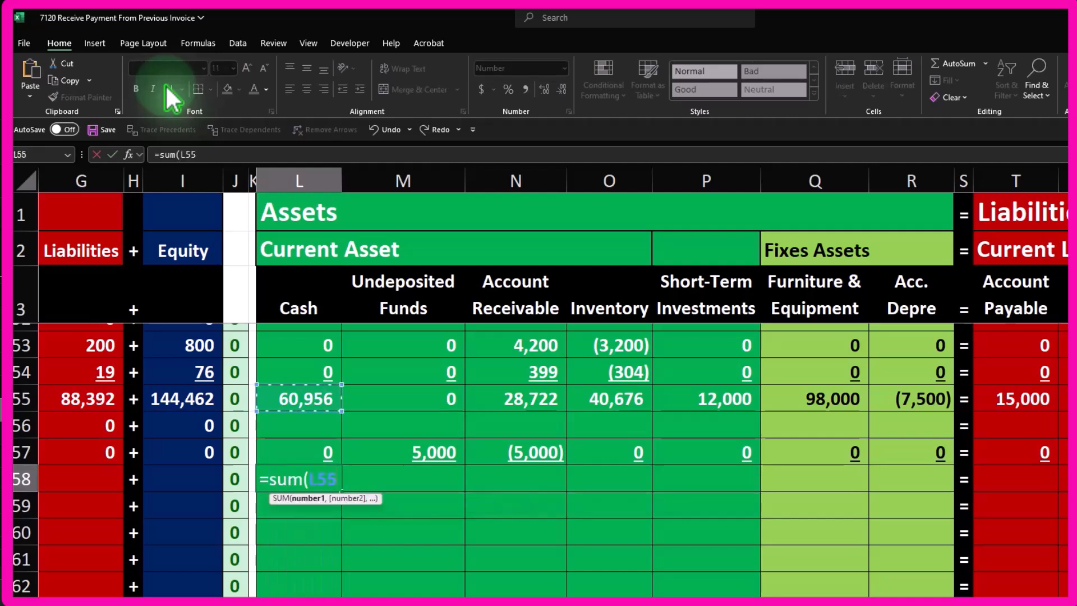
key(shift+Down)
key(shift+Down)
key(Return)
- Copy the Cash balance formula across the balance row through the Utilities column
click(311, 465)
key(ctrl+c)
click(389, 472)
drag(432, 473, 877, 471)
right_click(876, 471)
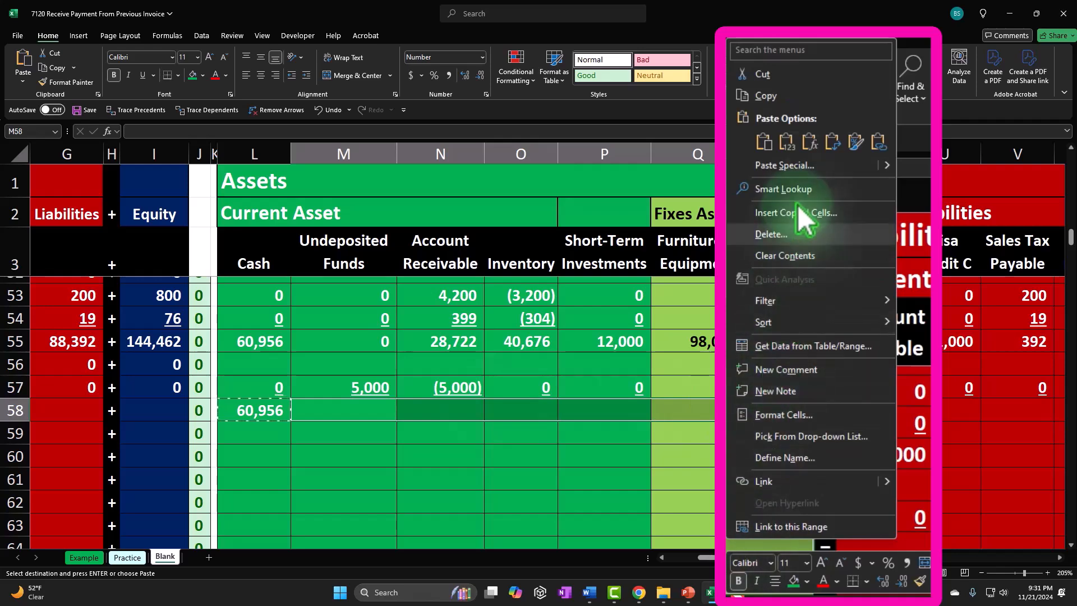
click(812, 145)
drag(883, 410, 573, 414)
right_click(578, 414)
click(736, 119)
drag(677, 405, 953, 408)
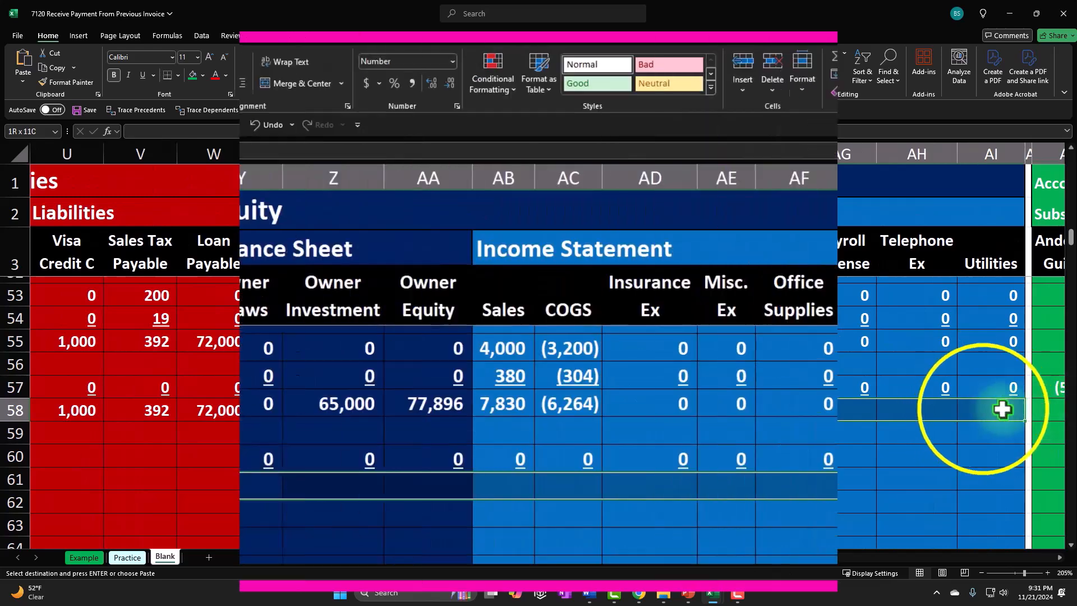
right_click(953, 409)
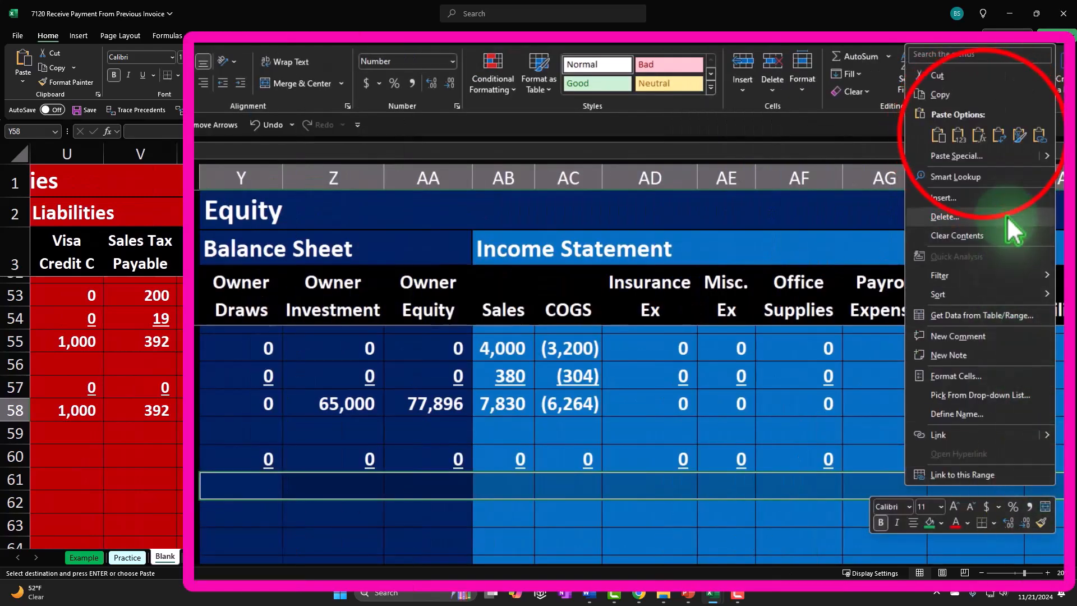
click(983, 135)
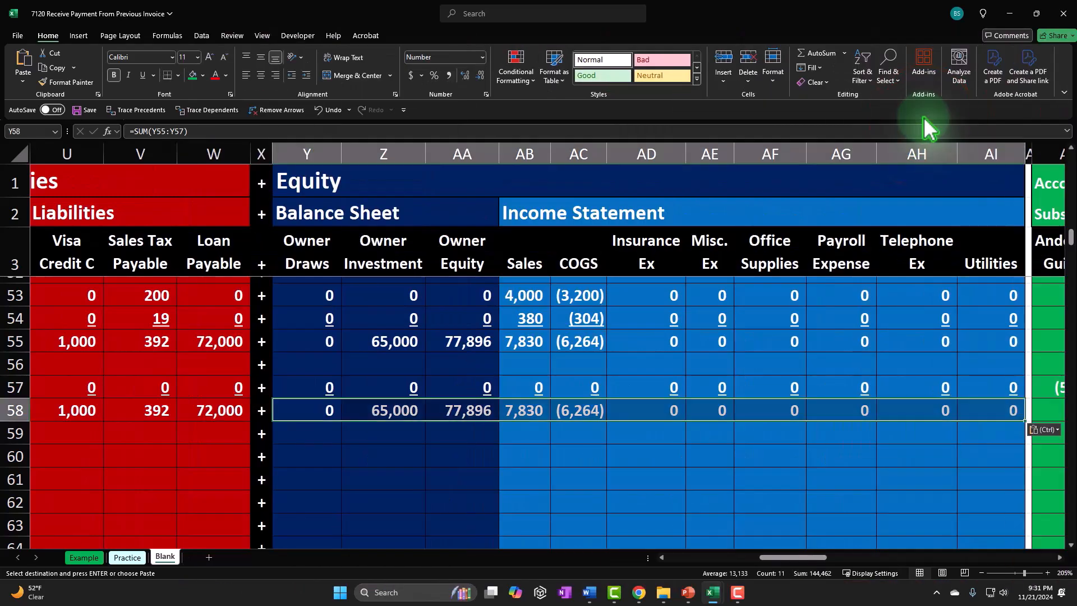
- Fill the Assets, Liabilities and Equity total formulas down into the new balance row
key(Left)
key(Left)
key(Left)
key(Left)
key(Left)
key(Left)
key(Left)
key(Left)
key(Left)
key(Left)
key(Left)
key(Left)
key(Left)
key(Left)
key(Left)
key(Left)
key(Left)
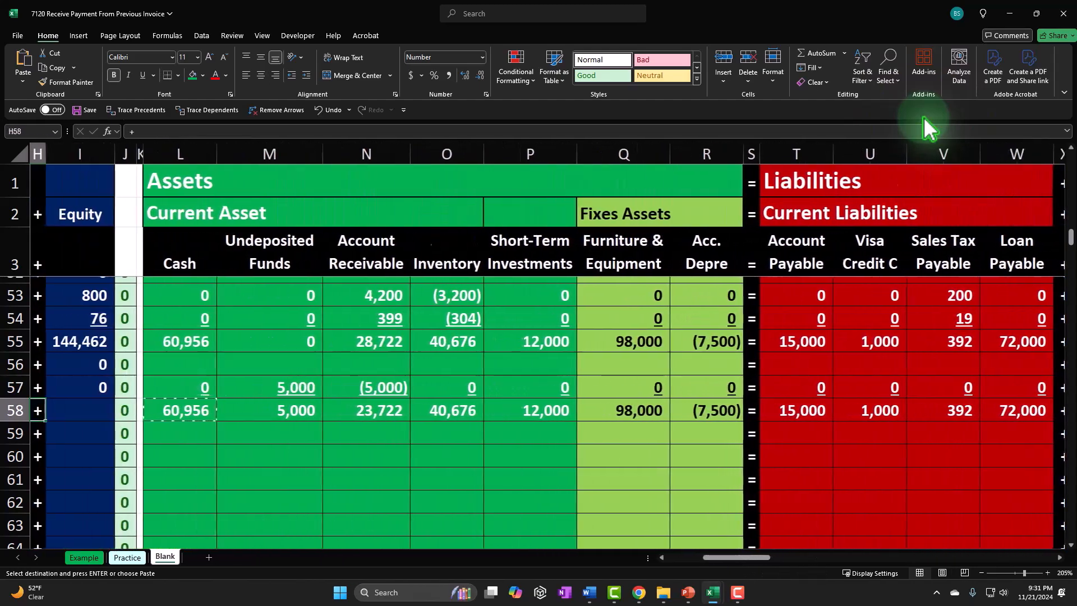
key(Left)
key(Left)
key(Left)
key(Left)
key(Left)
key(Left)
key(Left)
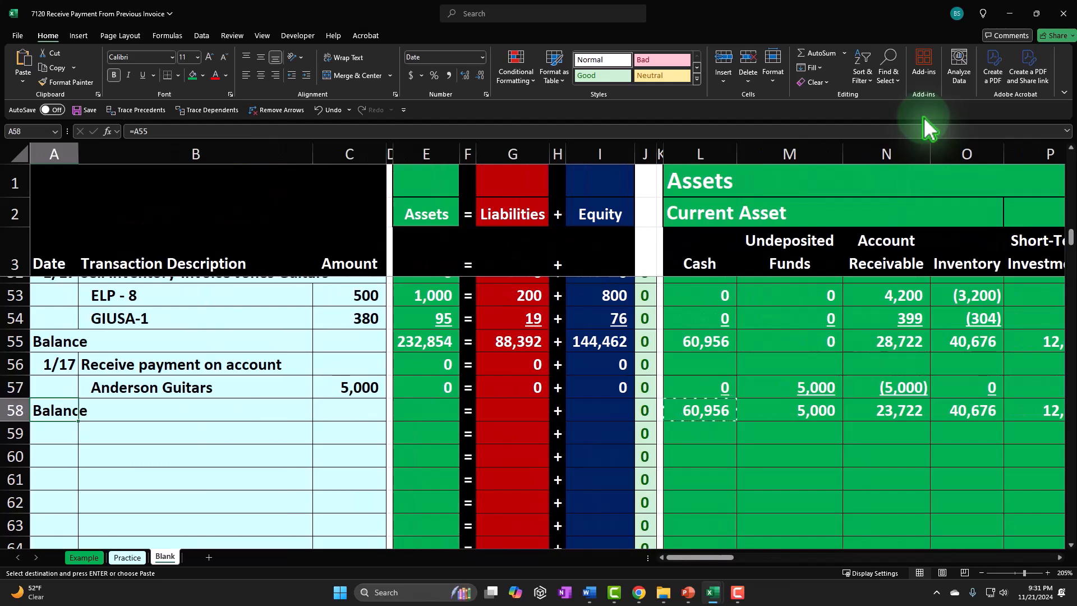
click(435, 392)
drag(459, 398, 458, 414)
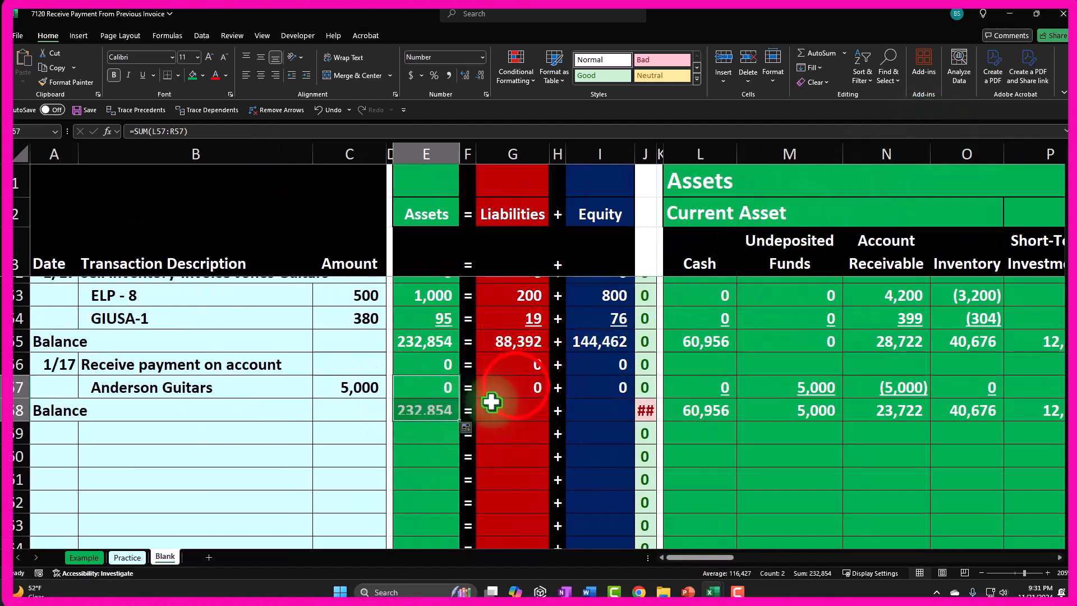
click(513, 386)
drag(551, 397, 551, 416)
click(618, 387)
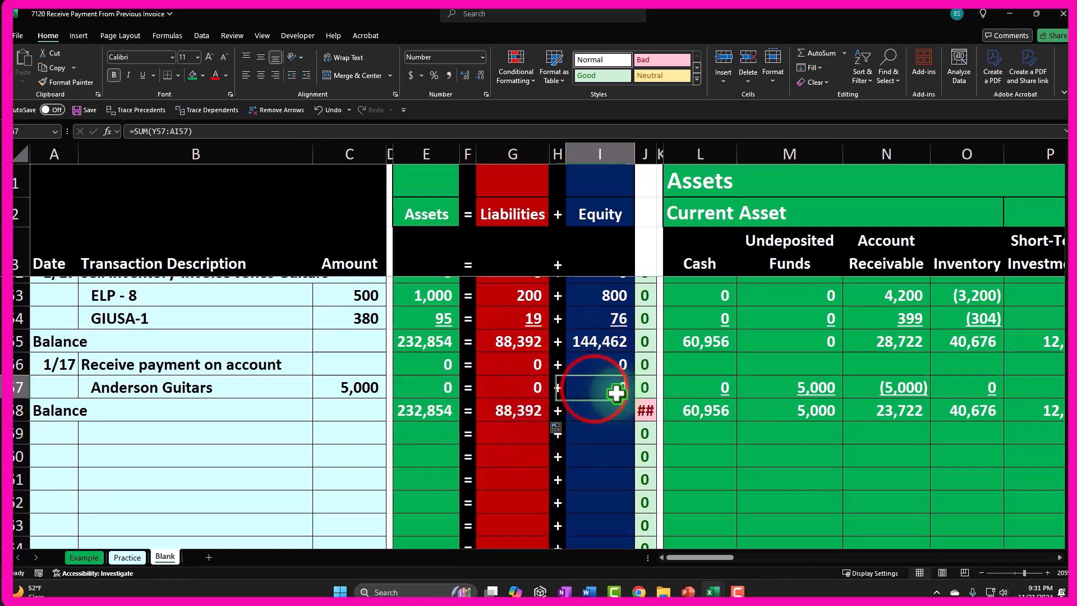
drag(636, 399, 636, 412)
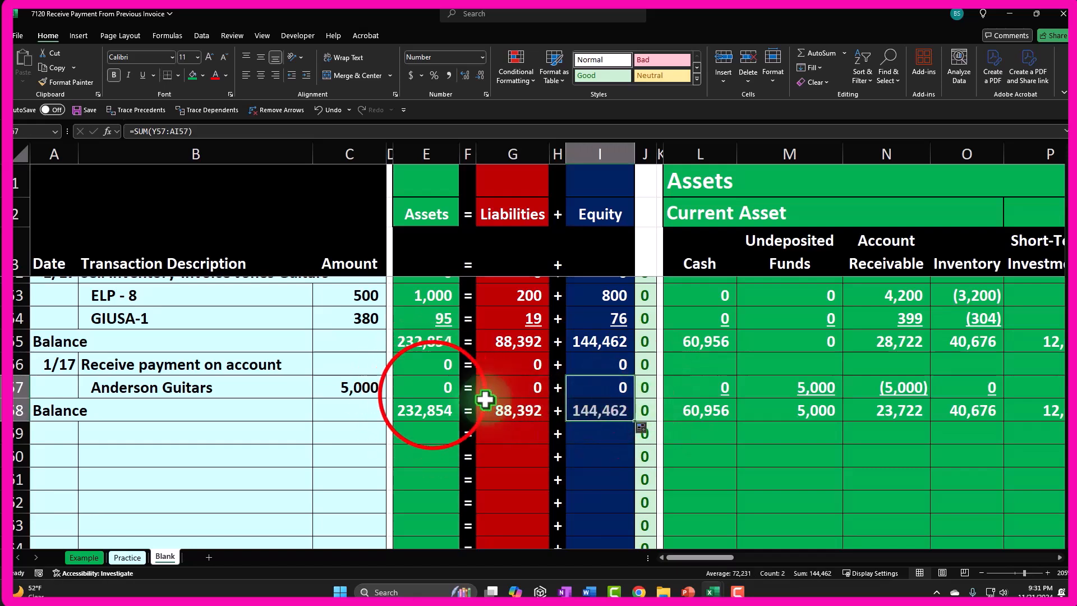
- Underline the payment row's Assets, Liabilities and Equity totals
click(435, 388)
ctrl+click(546, 387)
ctrl+click(596, 386)
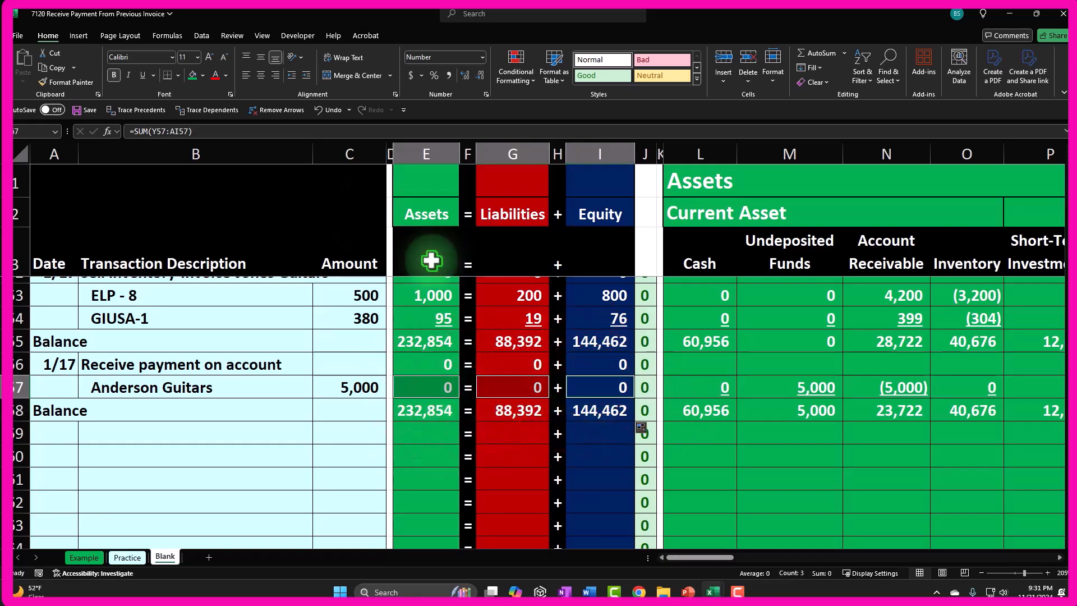
click(144, 74)
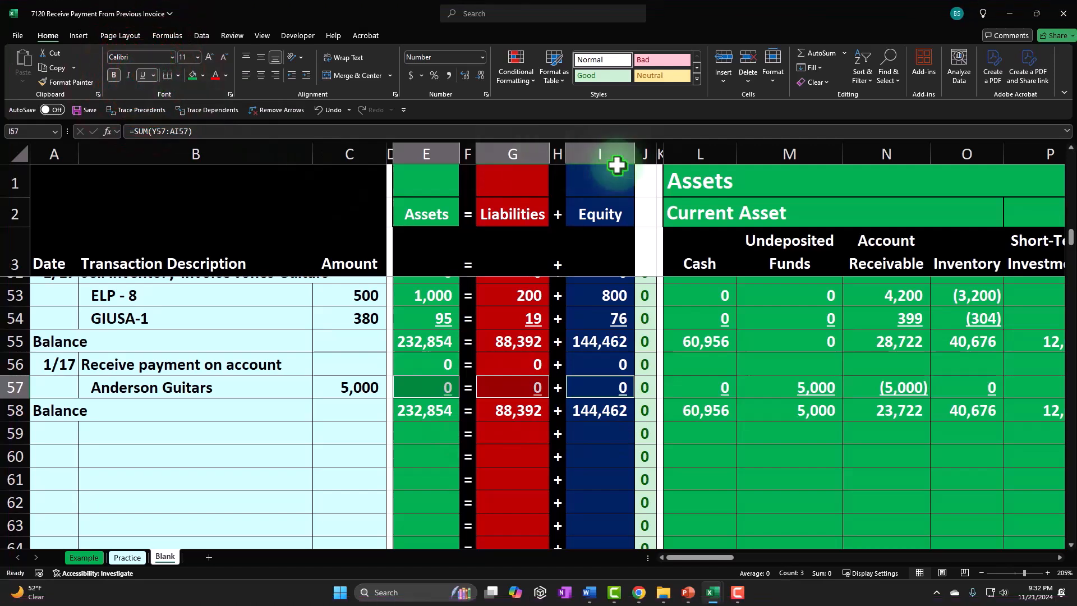
click(1076, 295)
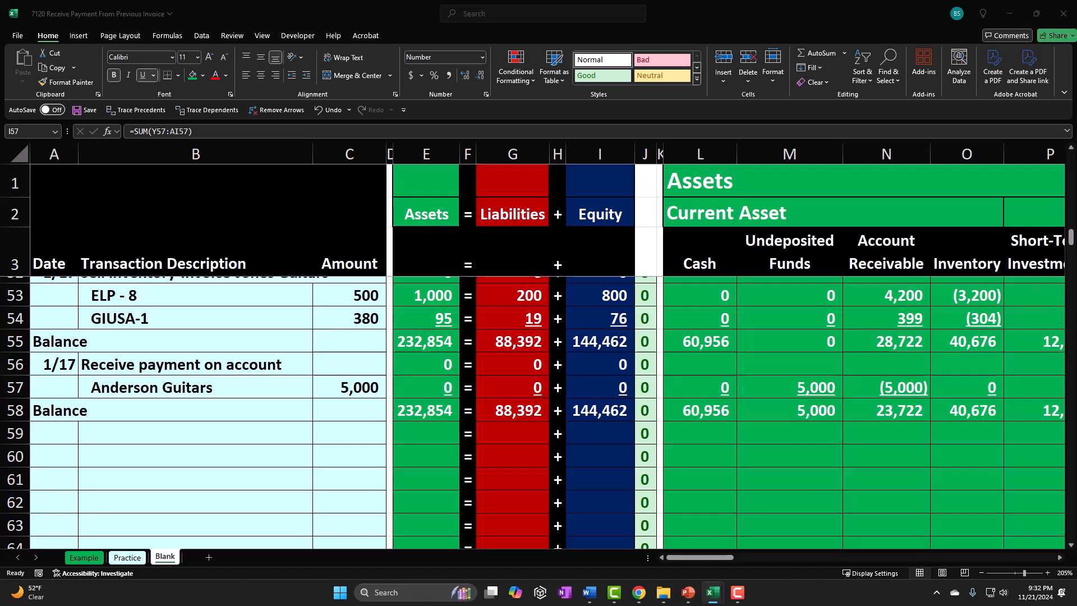
- Start a 1/18 transaction whose description references the earlier 'Receive payment on account' line
click(219, 449)
click(54, 434)
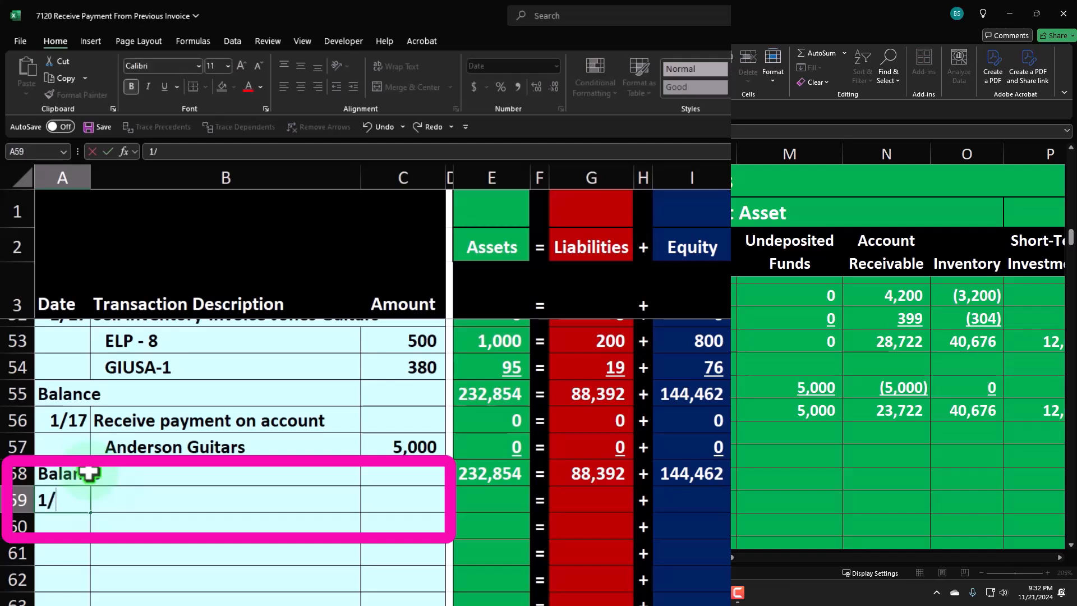
key(Up)
key(Right)
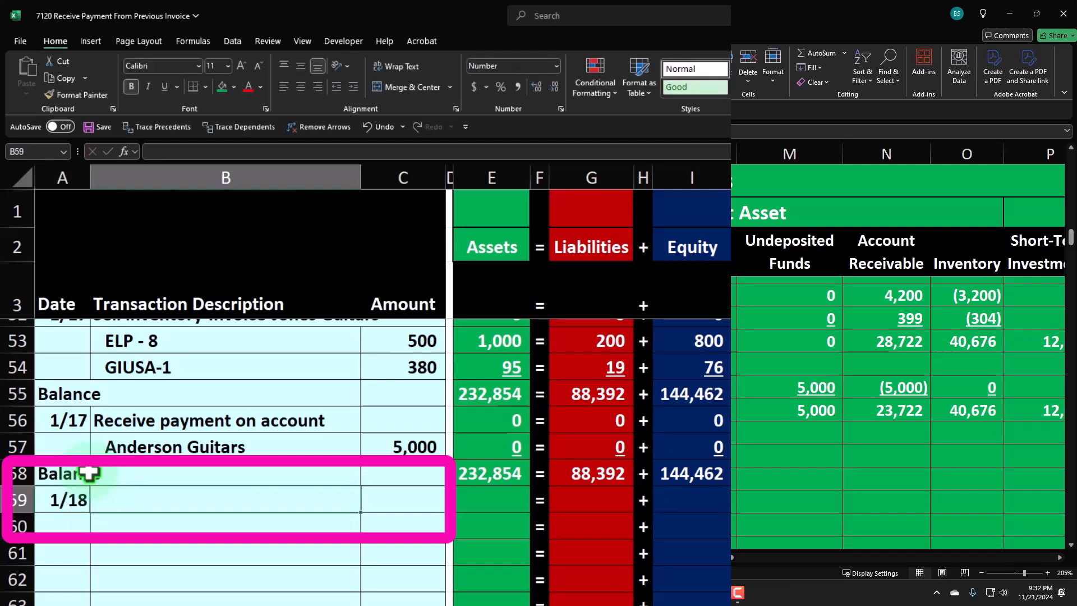
text(=)
key(Up)
key(Return)
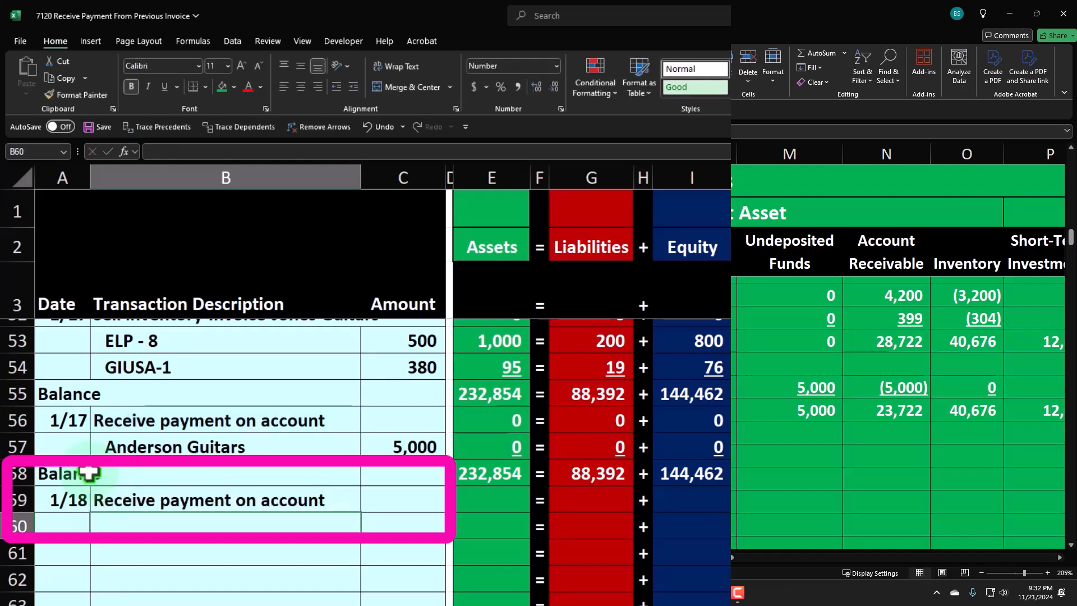
- Enter Jones Guitars as the paying customer on the line below the new transaction
text(J)
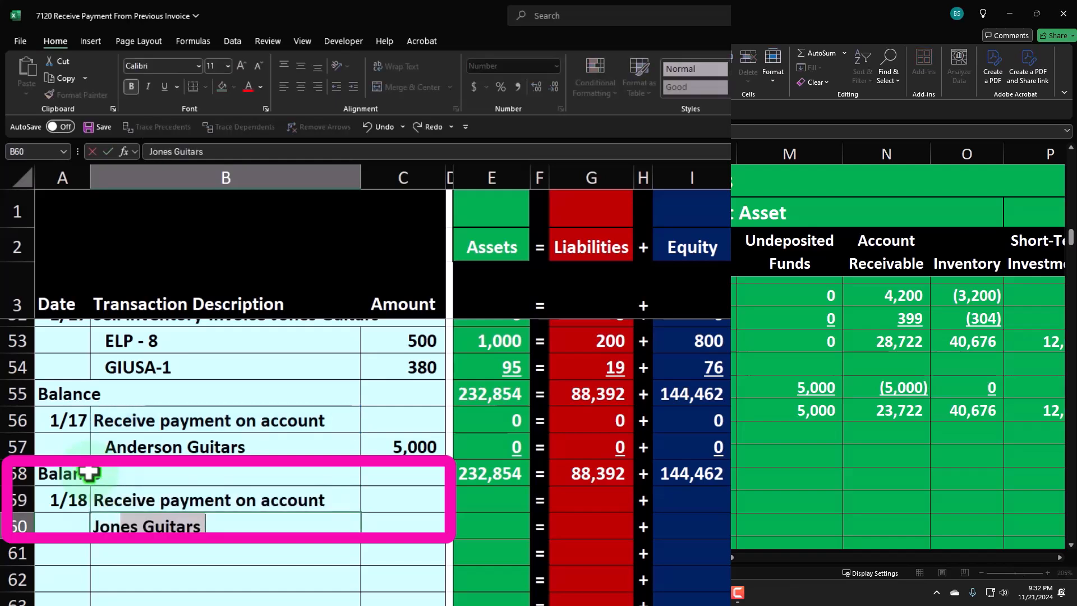
text(on)
key(Return)
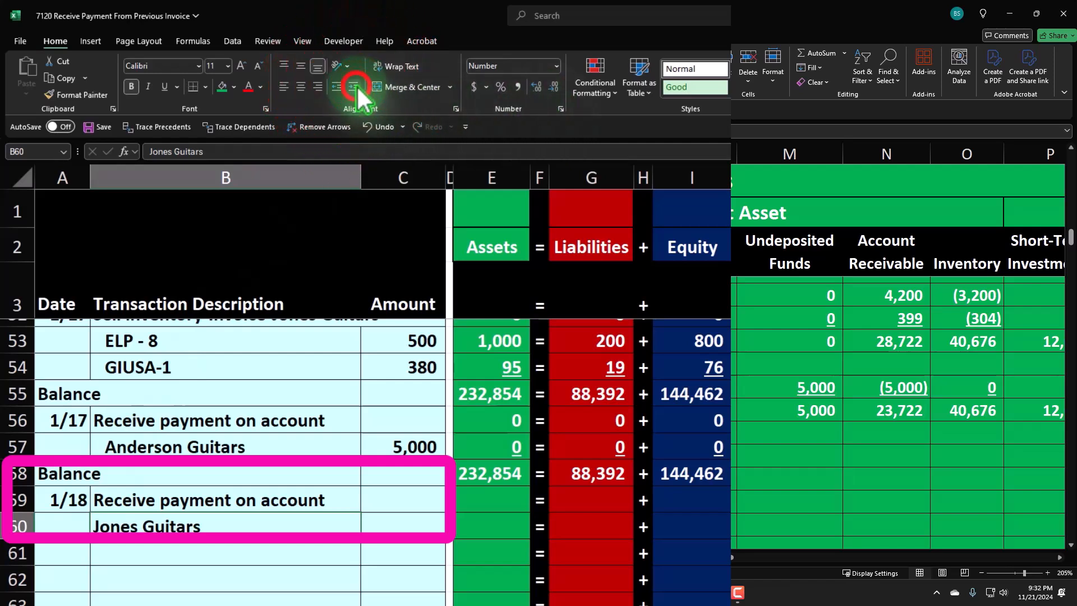
key(Right)
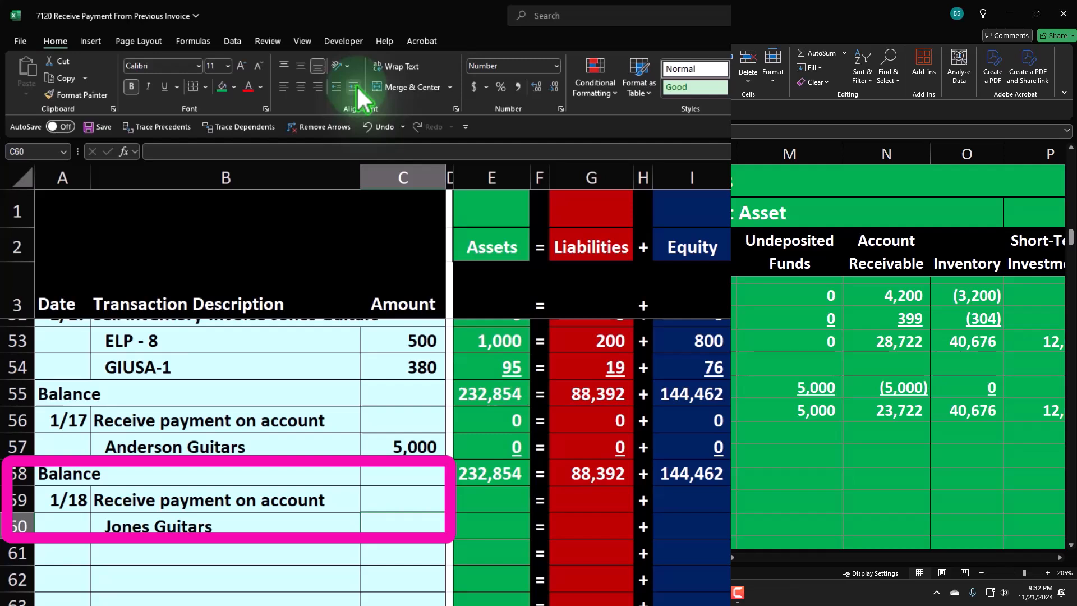
- Enter 7,500 as the Jones Guitars payment amount and set its Accounts Receivable cell to the negative of that amount
text(7500)
key(Return)
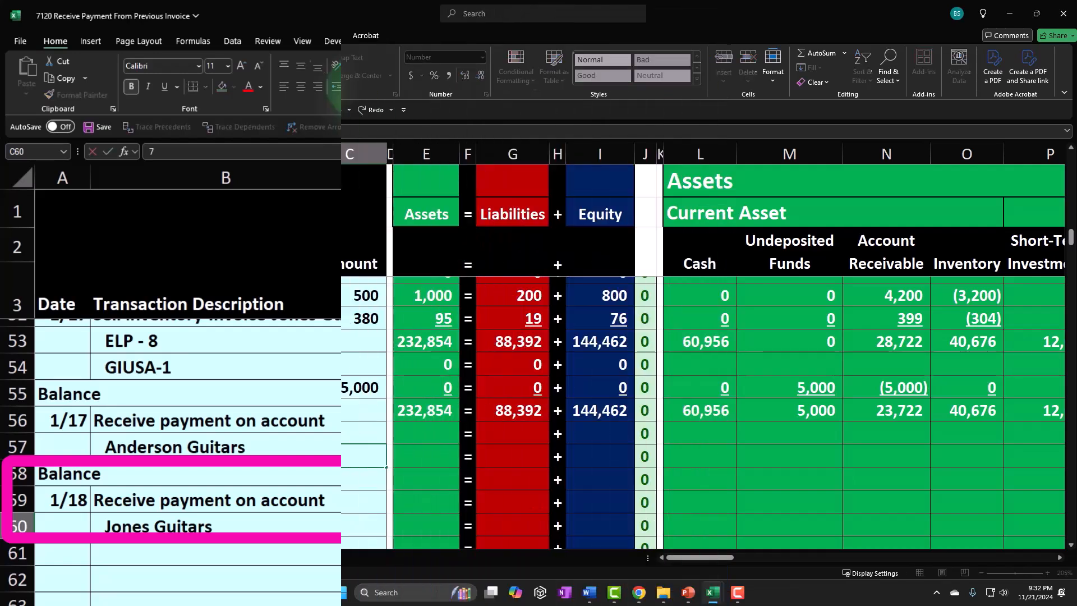
key(Right)
key(Right)
key(Right)
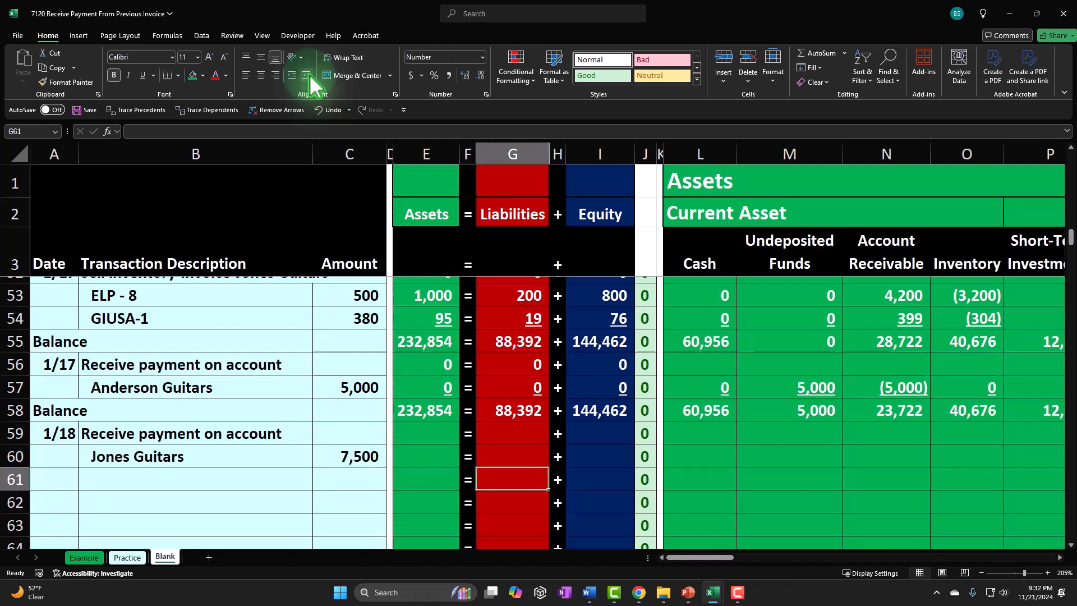
key(Up)
key(Right)
key(Right)
key(Right)
key(Right)
key(Right)
key(Right)
key(Right)
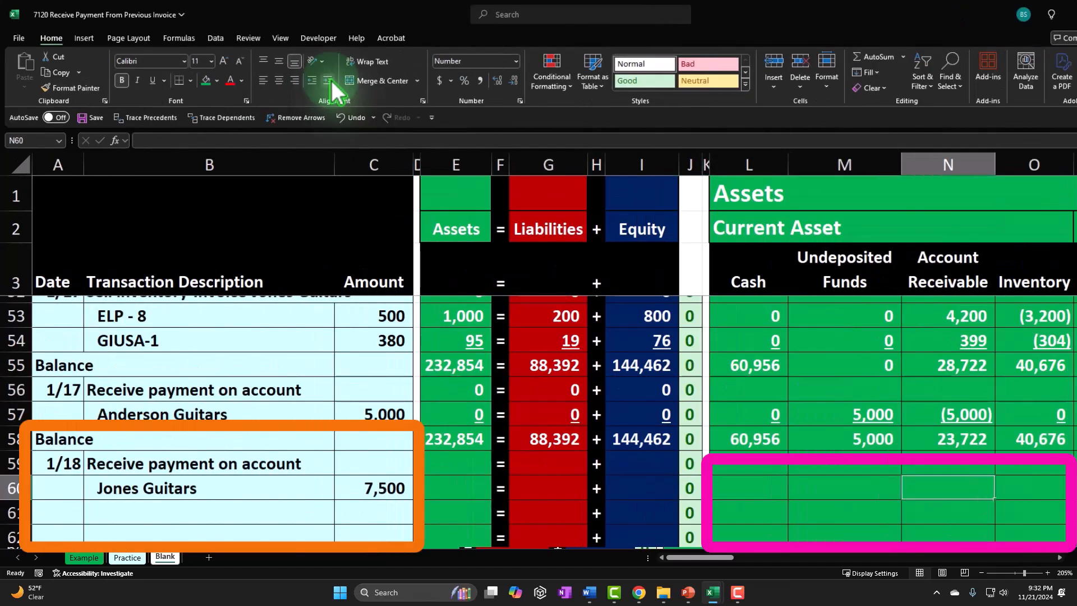
text(=)
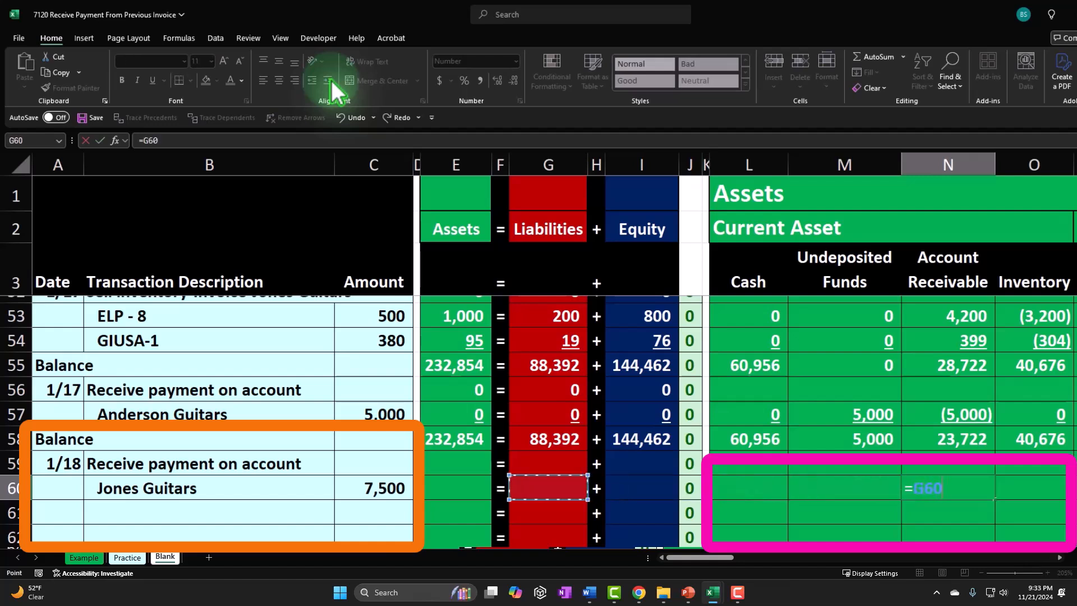
key(BackSpace)
key(BackSpace)
key(BackSpace)
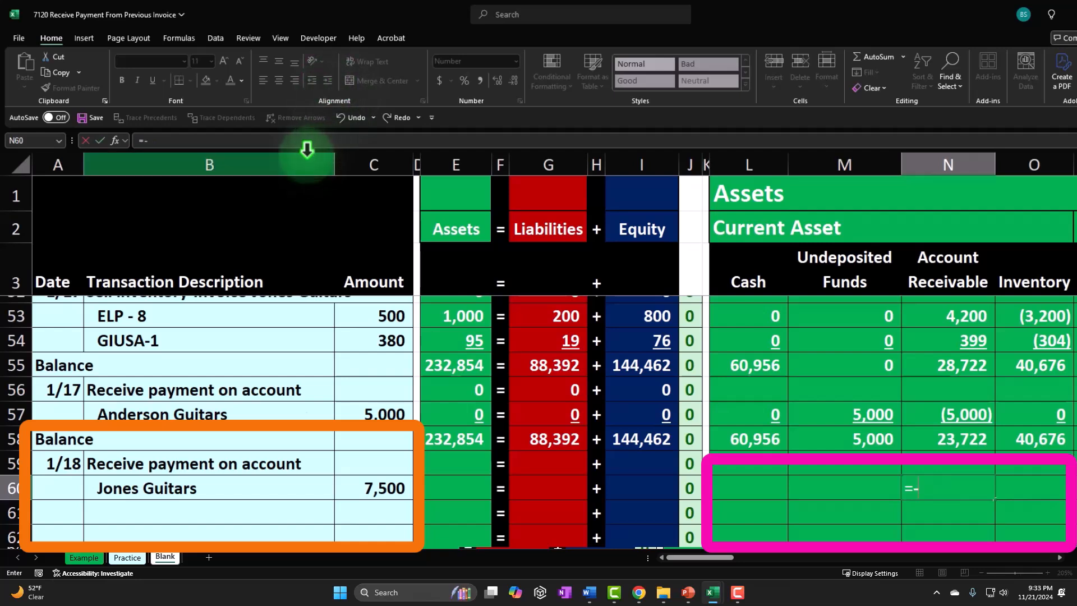
click(370, 484)
key(ctrl+Return)
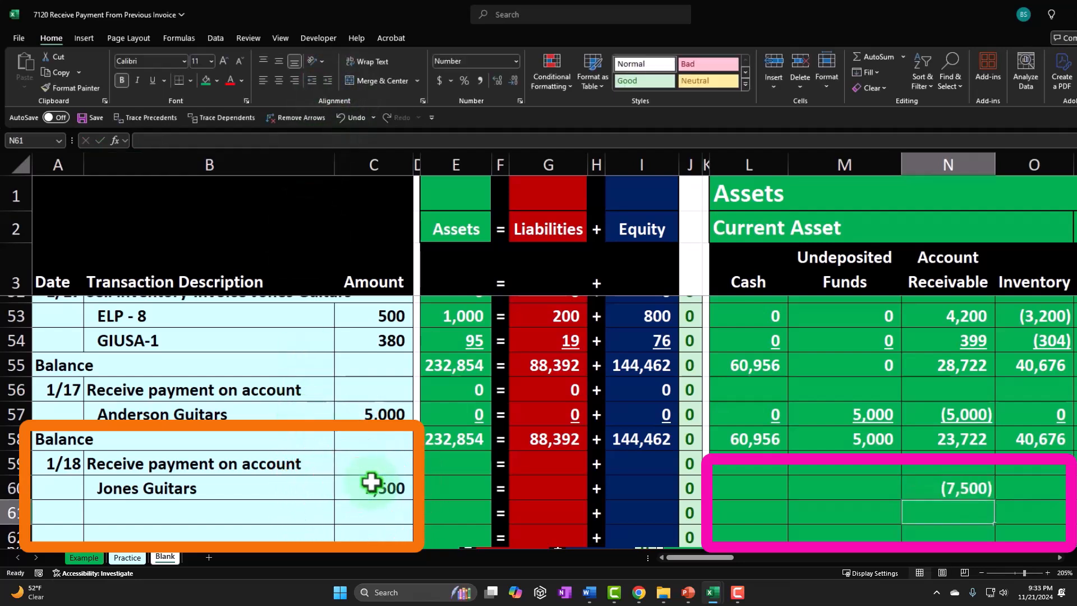
- Set the Undeposited Funds cell on the Jones Guitars row to reference the payment amount
key(Left)
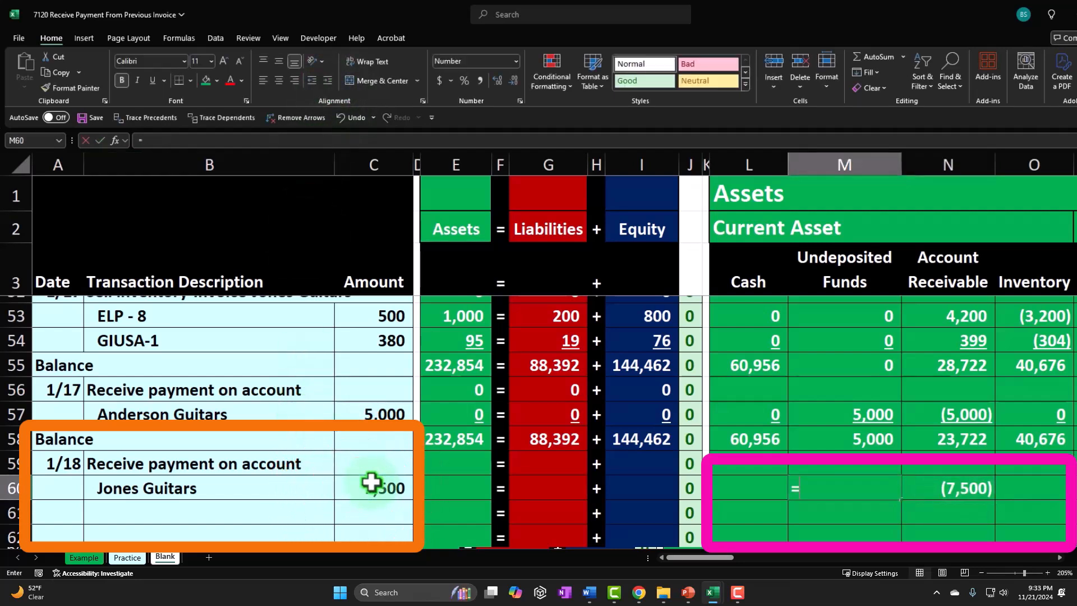
text(=)
key(Left)
key(Left)
key(Left)
key(Left)
key(Left)
key(Left)
key(Left)
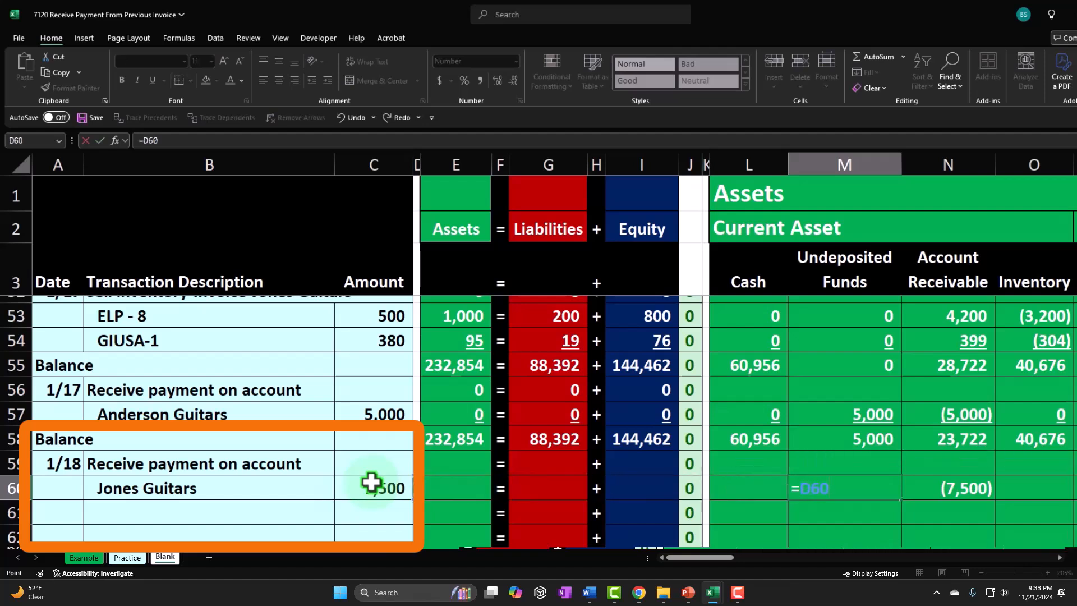
key(Return)
key(Up)
key(Left)
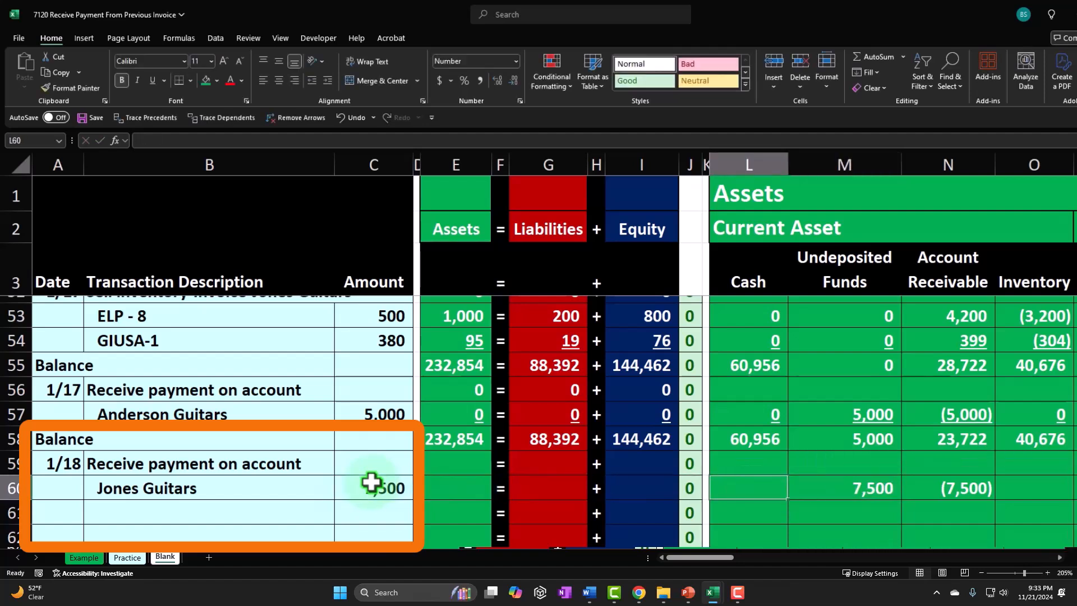
- Enter 0 in the Cash and all remaining asset, liability and equity columns of the Jones Guitars row
text(0)
key(Right)
key(Right)
key(Right)
text(0)
key(Return)
key(Up)
key(Right)
text(0)
key(Right)
text(0)
key(Right)
text(0)
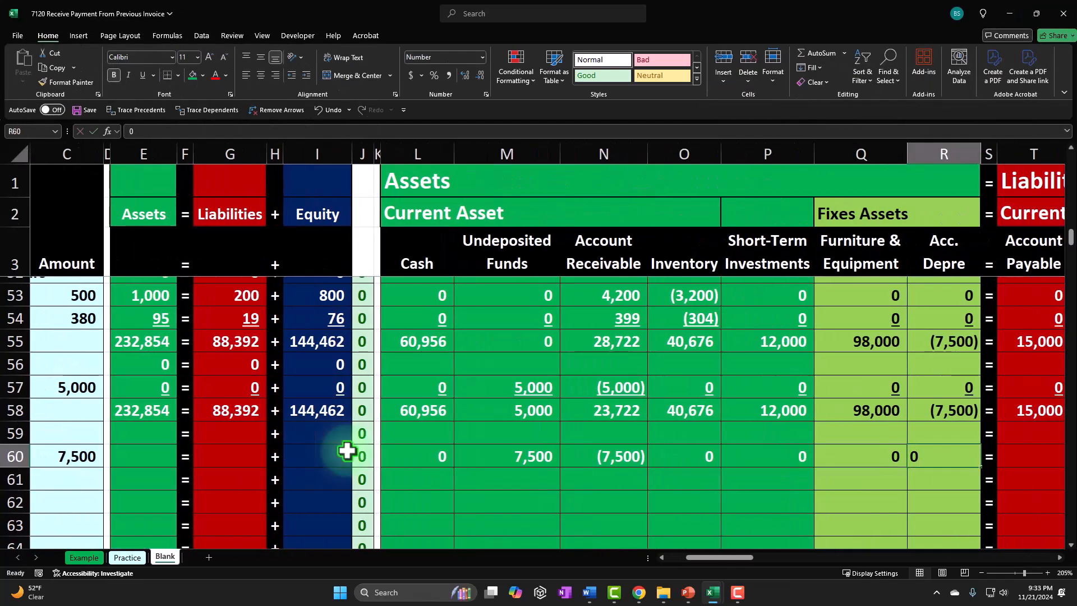
key(Right)
key(Right)
text(0)
key(Right)
text(0)
key(Right)
text(0)
key(Right)
text(0)
key(Right)
key(Right)
text(0)
key(Right)
text(0)
key(Right)
text(0)
key(Right)
text(0)
key(Right)
text(0)
key(Right)
text(0)
key(Right)
text(0)
key(Right)
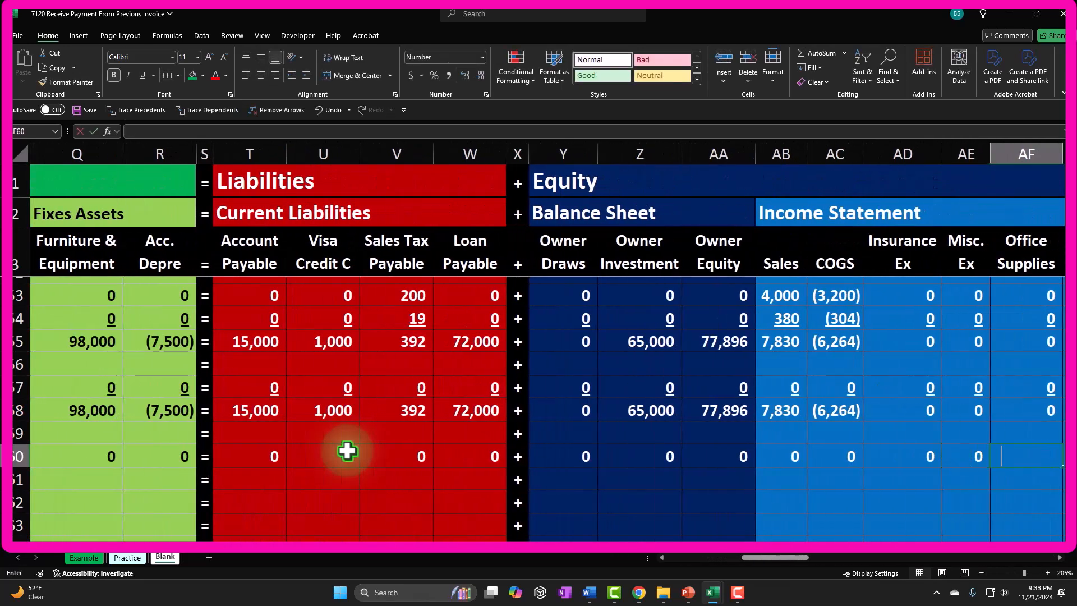
text(0)
key(Right)
text(0)
key(Right)
text(0)
key(Right)
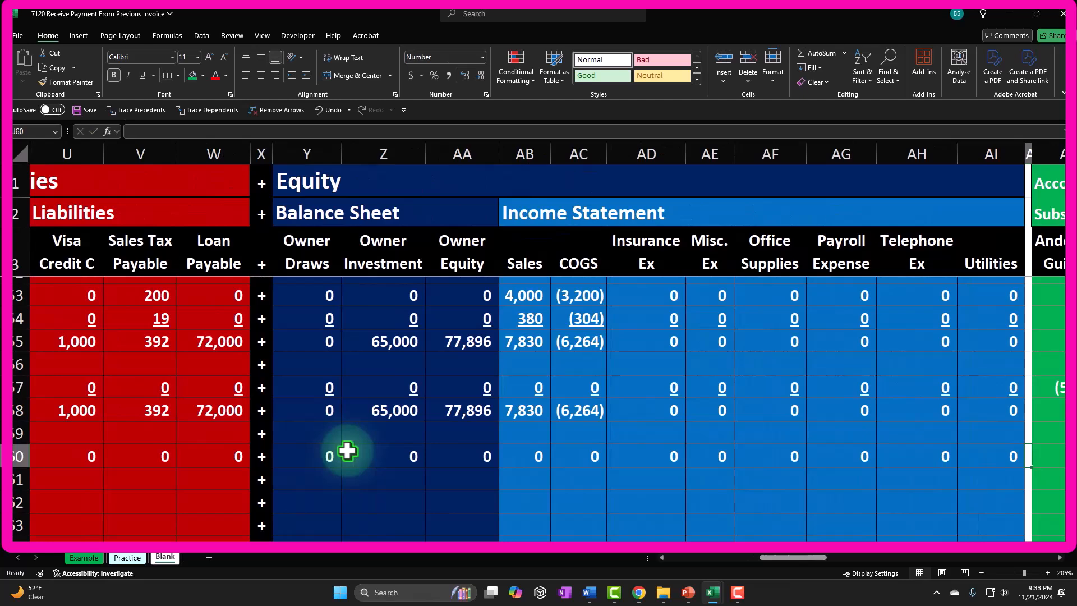
key(Right)
key(Right)
key(Right)
key(Right)
key(Right)
key(Right)
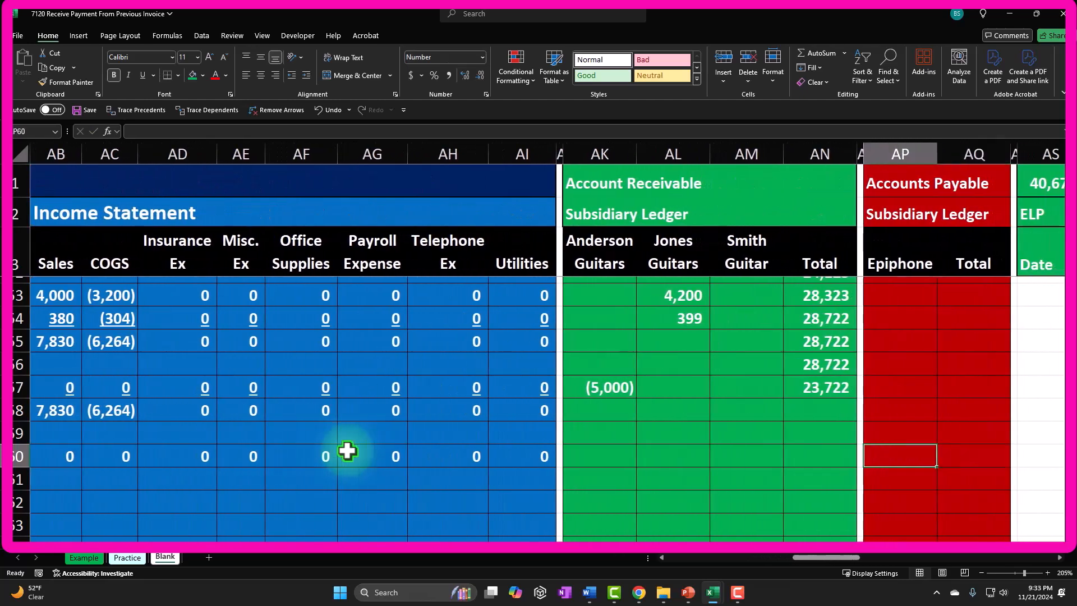
- Set the Jones Guitars subsidiary ledger cell to the negative of the payment amount
key(Left)
key(Left)
key(Left)
key(Left)
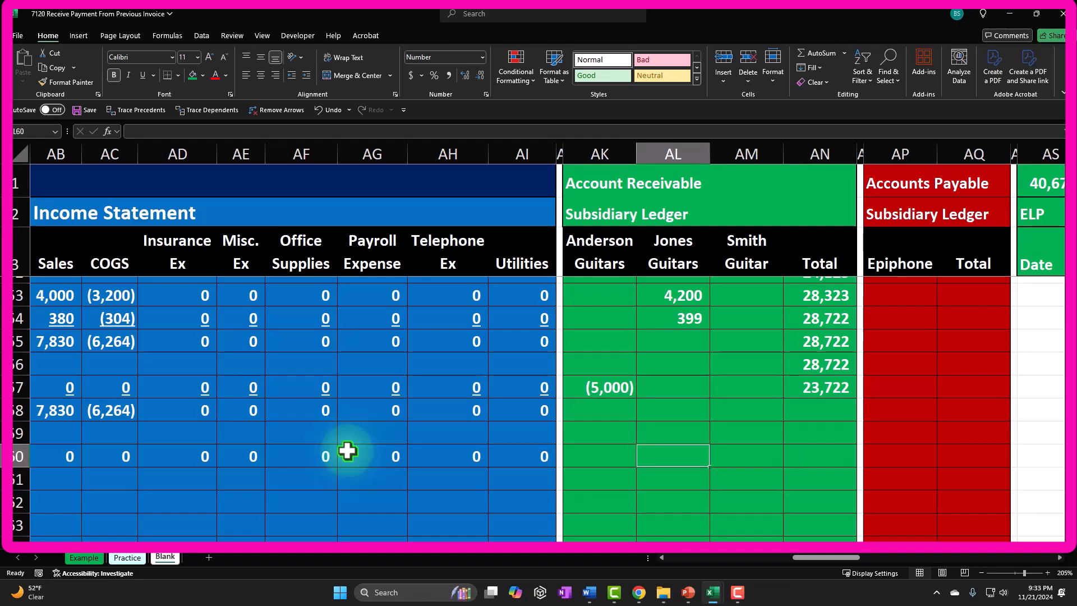
text(-AI60)
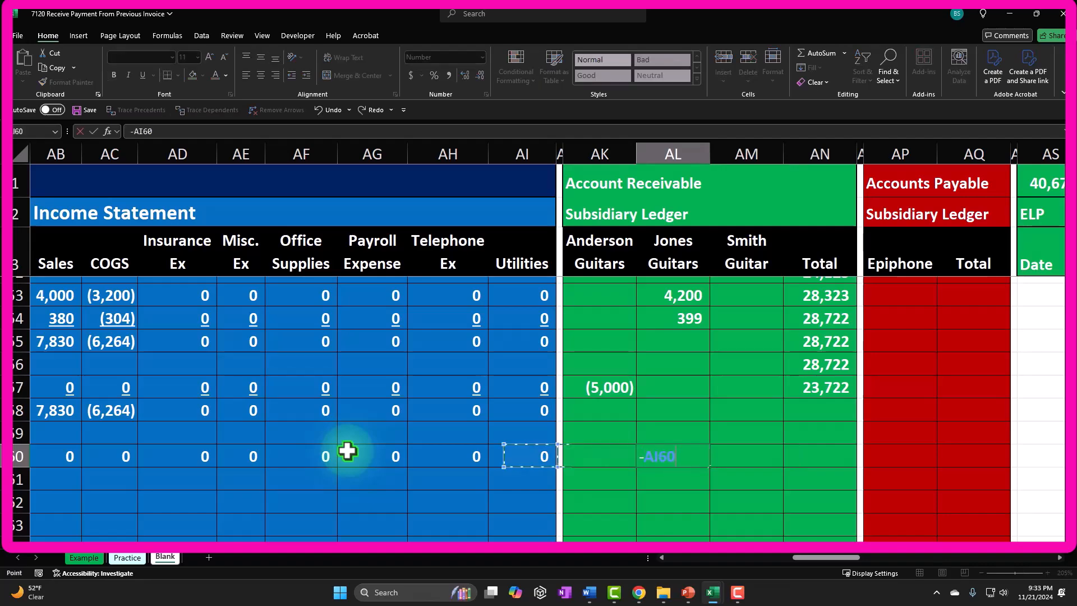
key(Left)
key(Left)
key(Left)
key(Left)
key(Left)
key(Left)
key(Left)
key(Left)
key(Left)
key(Left)
key(Left)
key(Left)
key(Left)
key(Left)
key(Left)
key(Left)
key(Left)
key(Left)
key(Left)
key(Left)
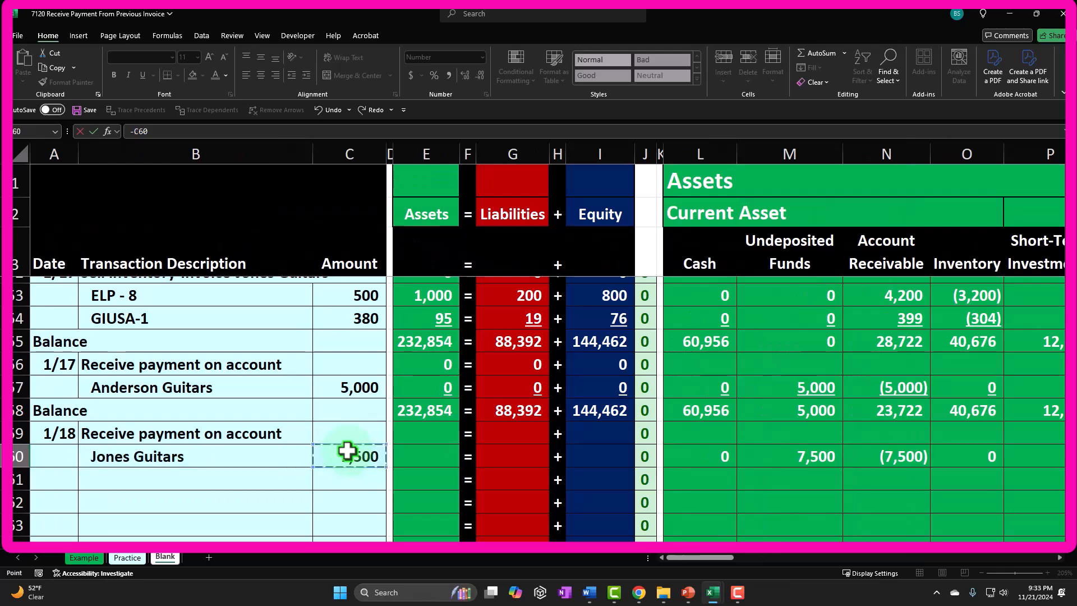
key(Return)
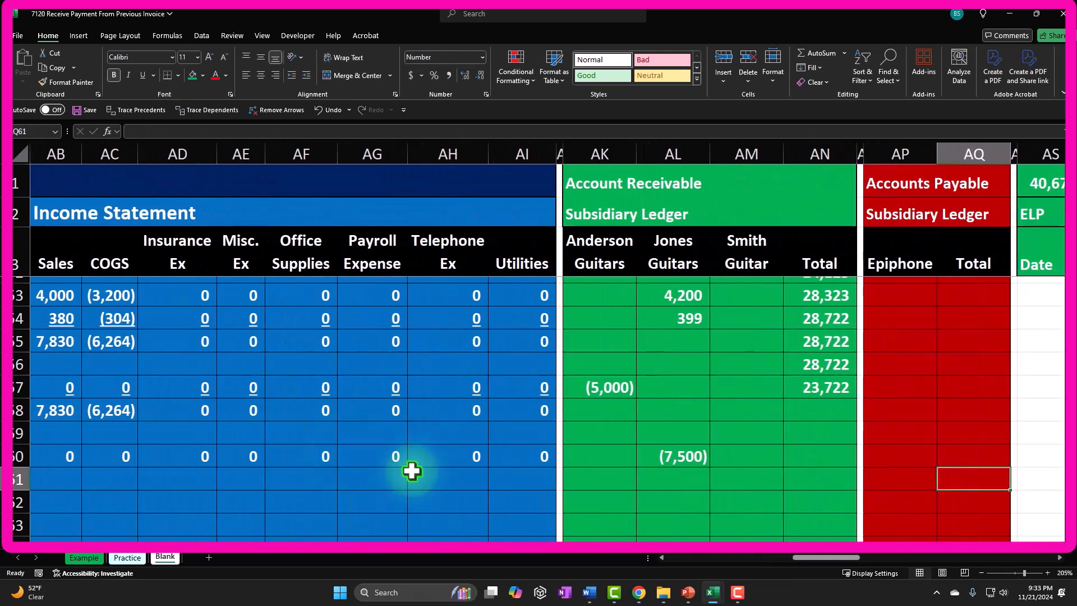
- Fill the receivables subsidiary ledger total formula down through the Jones Guitars row and check the Jones Guitars entries
click(841, 399)
drag(860, 400, 858, 462)
scroll(713, 483, up, 17)
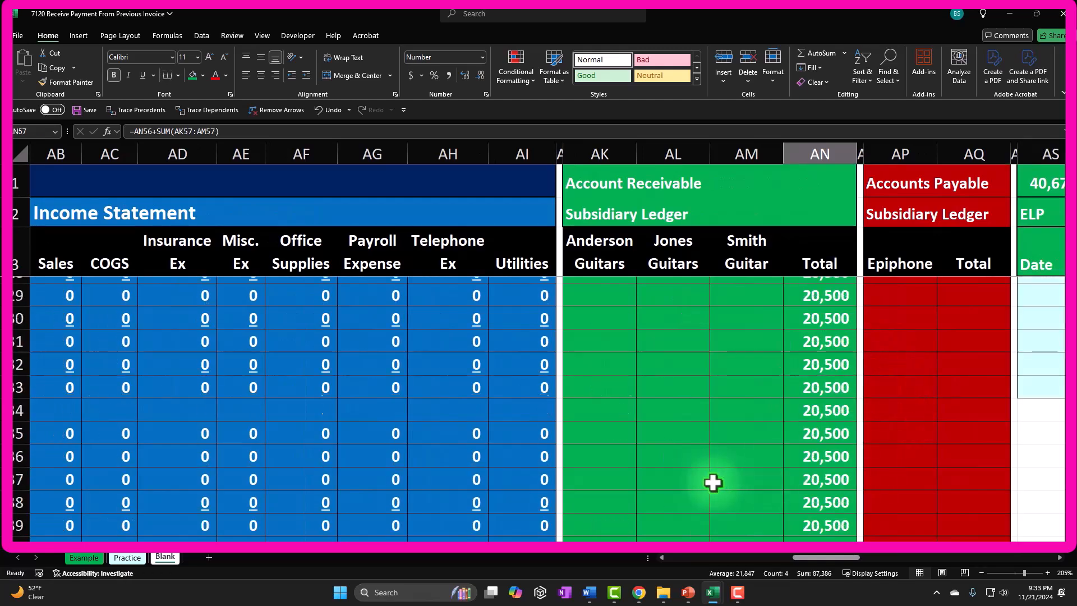
drag(680, 391, 706, 490)
drag(701, 572, 716, 532)
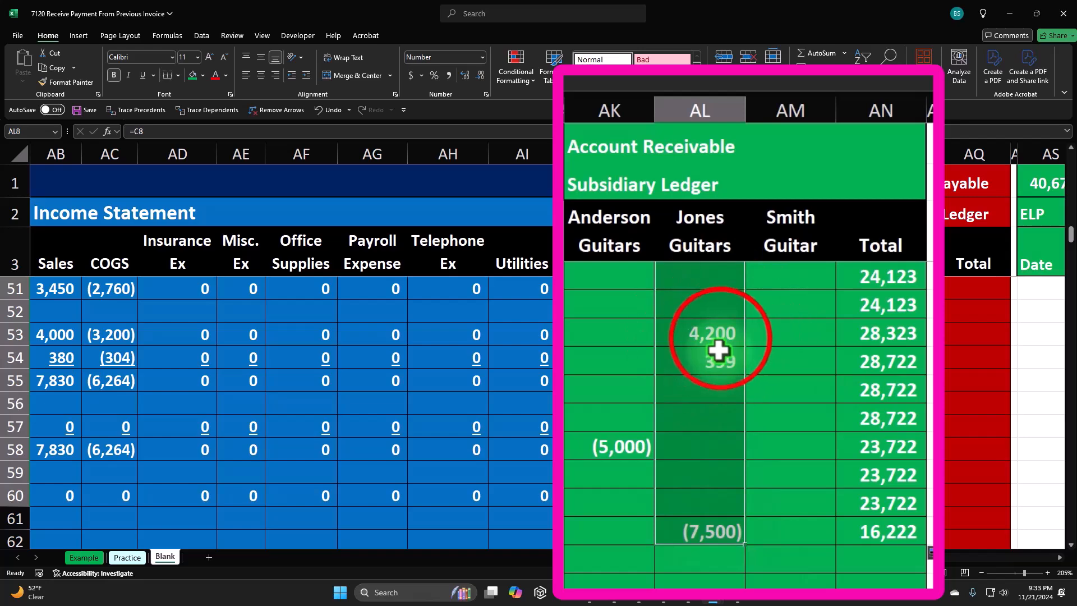
drag(716, 344, 713, 363)
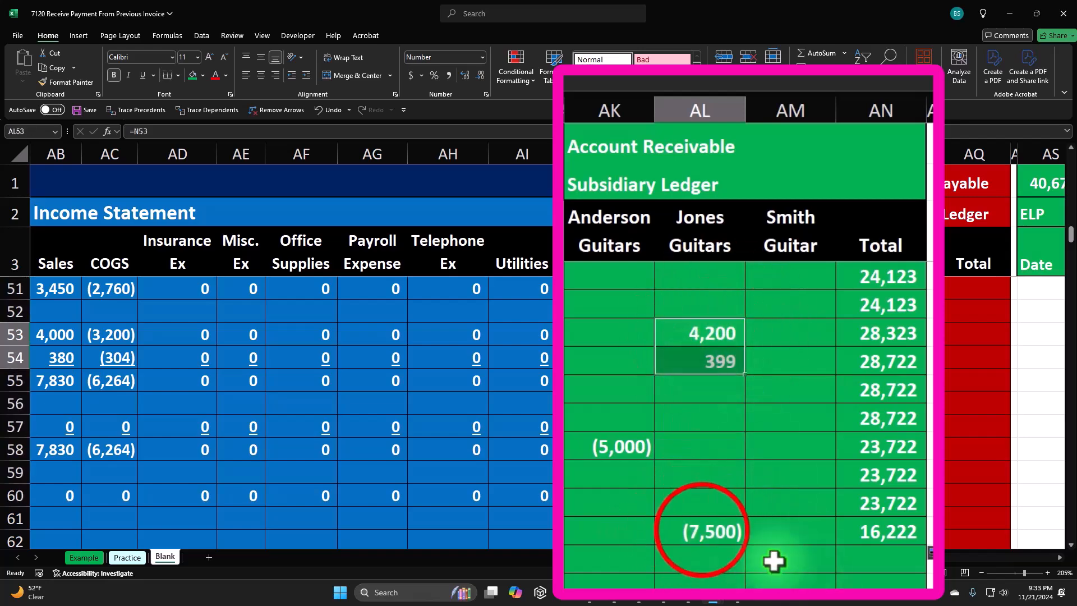
click(701, 530)
scroll(770, 496, down, 1)
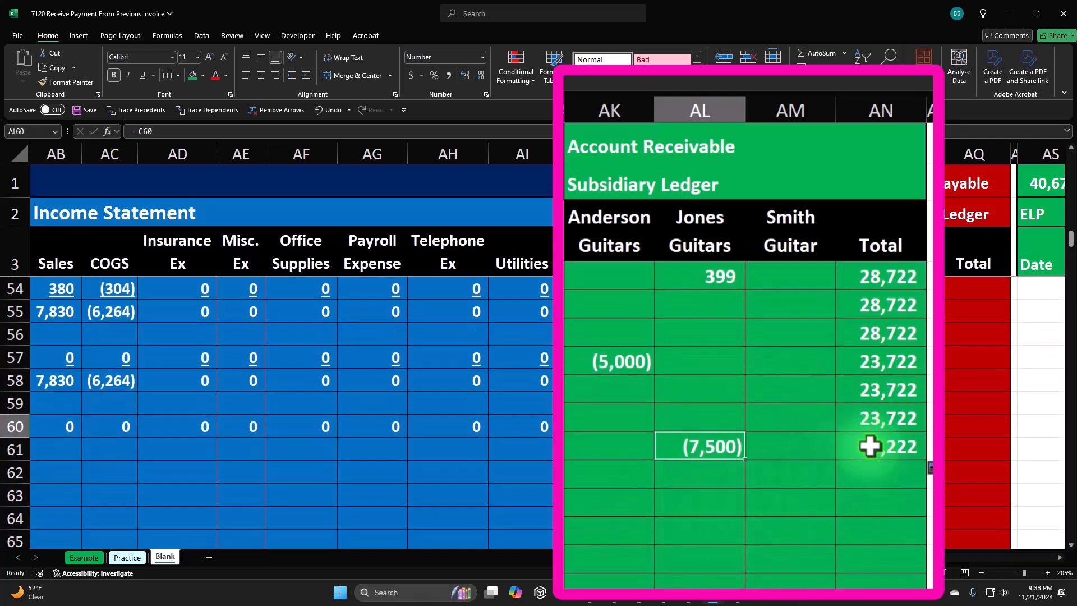
click(870, 446)
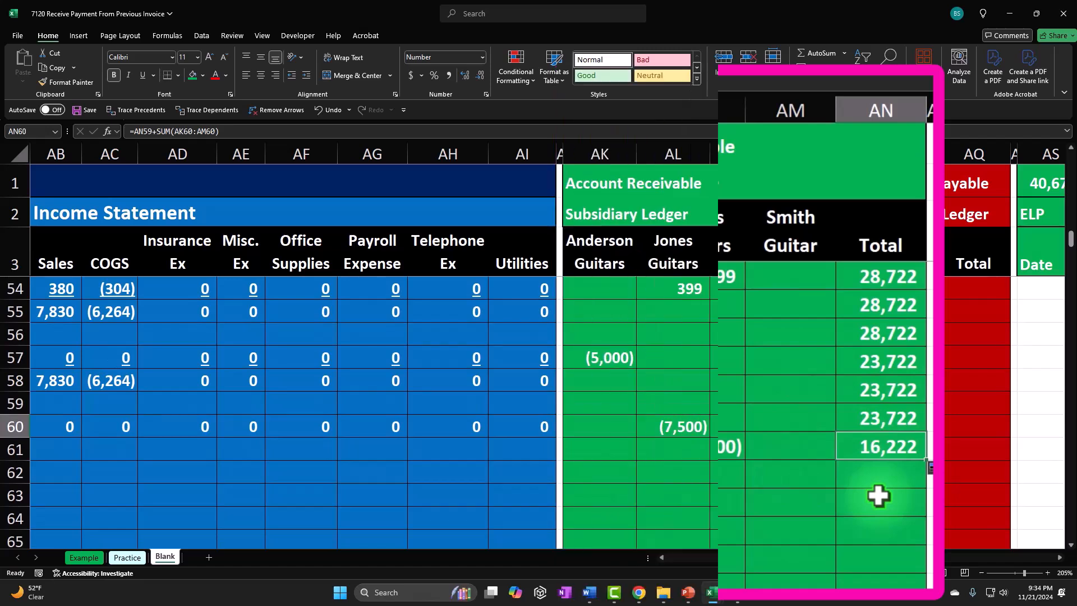
- Compare the Accounts Receivable balance with the Jones Guitars receivable reduction
key(Left)
key(Left)
key(Left)
key(Left)
key(Left)
key(Left)
key(Left)
key(Left)
key(Left)
key(Left)
key(Left)
key(Left)
key(Left)
key(Left)
key(Left)
key(Left)
key(Left)
key(Left)
key(Left)
key(Left)
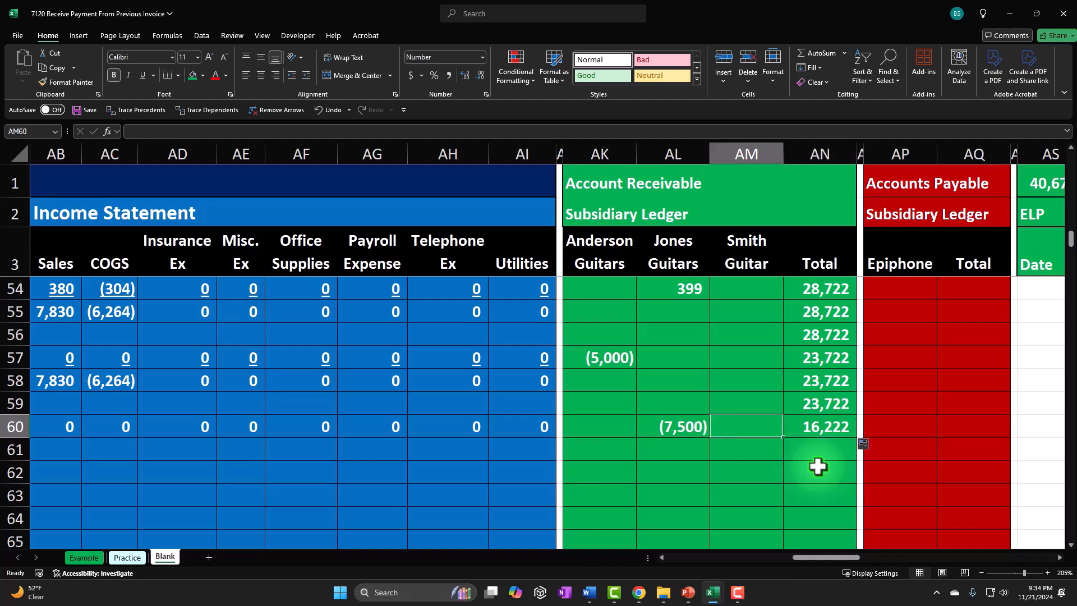
key(Left)
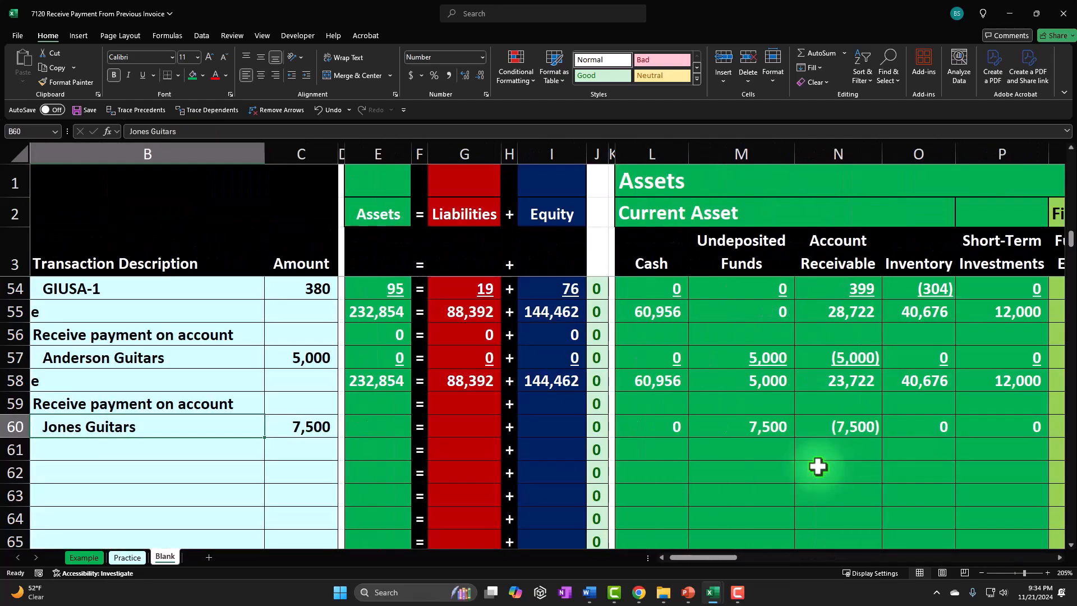
click(838, 358)
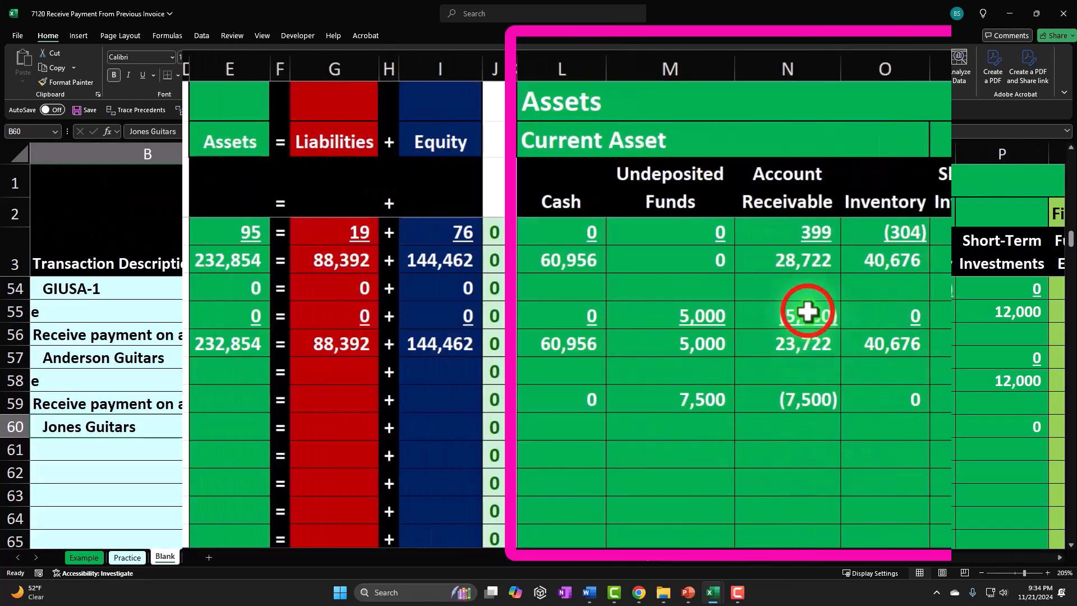
click(806, 264)
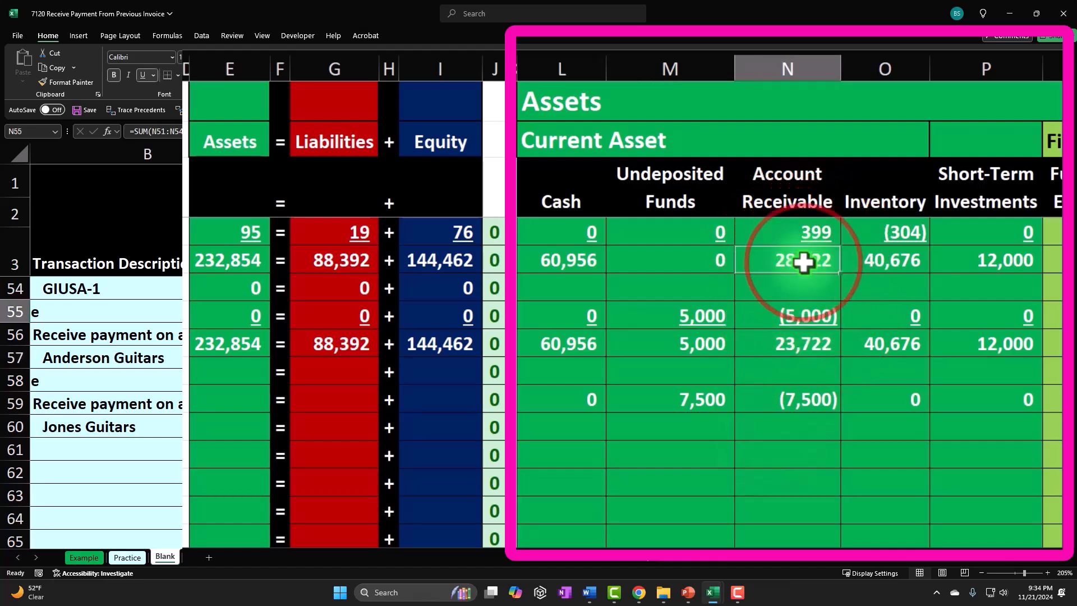
drag(794, 348, 793, 408)
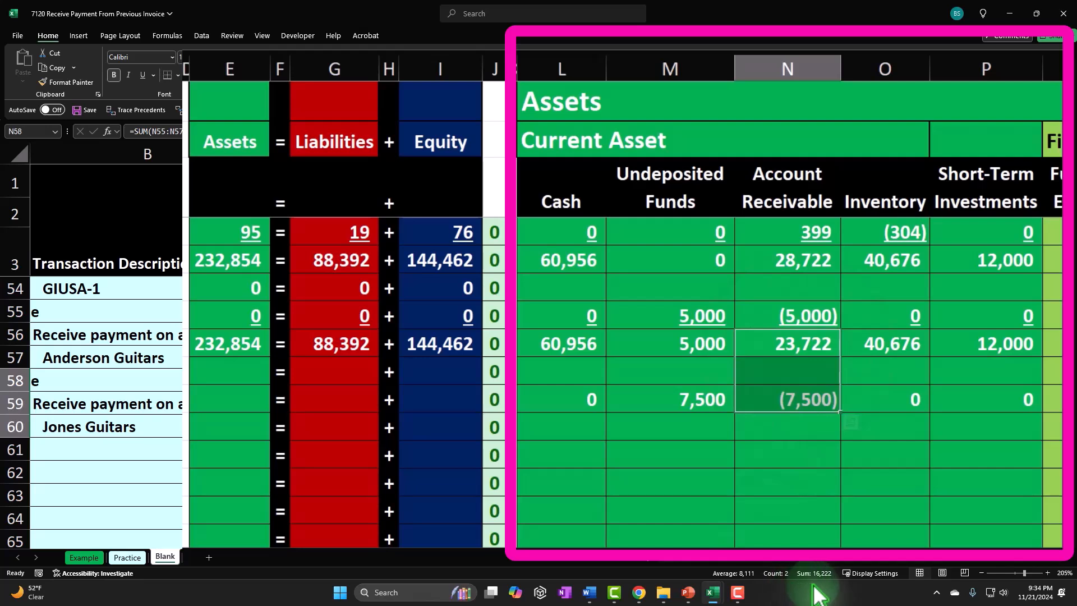
- Fill the Assets, Liabilities and Equity total formulas down into the 1/18 transaction rows
click(230, 427)
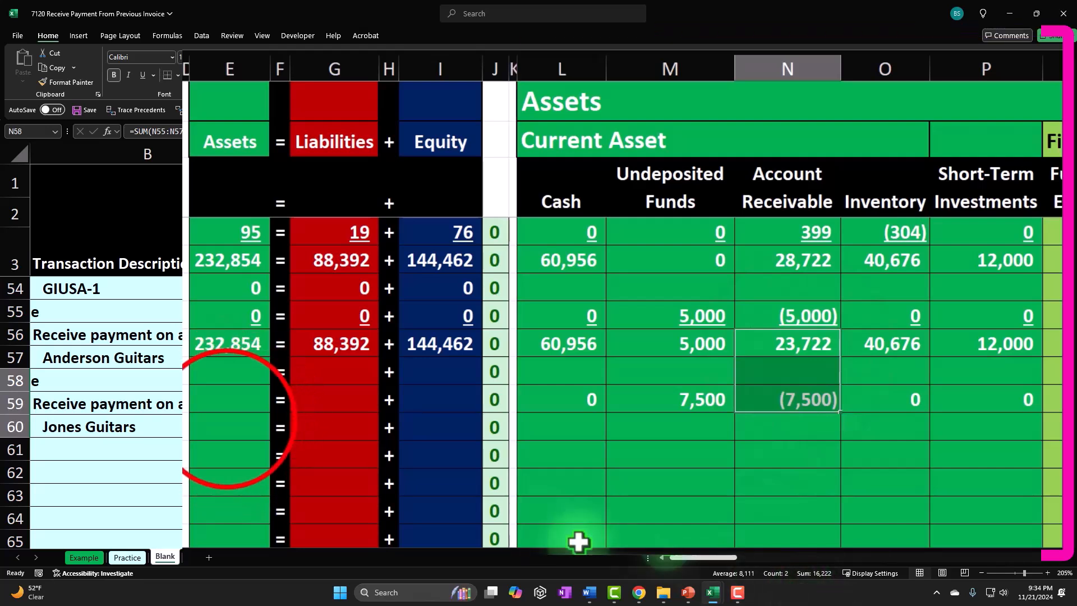
click(269, 353)
drag(269, 352, 283, 398)
click(348, 346)
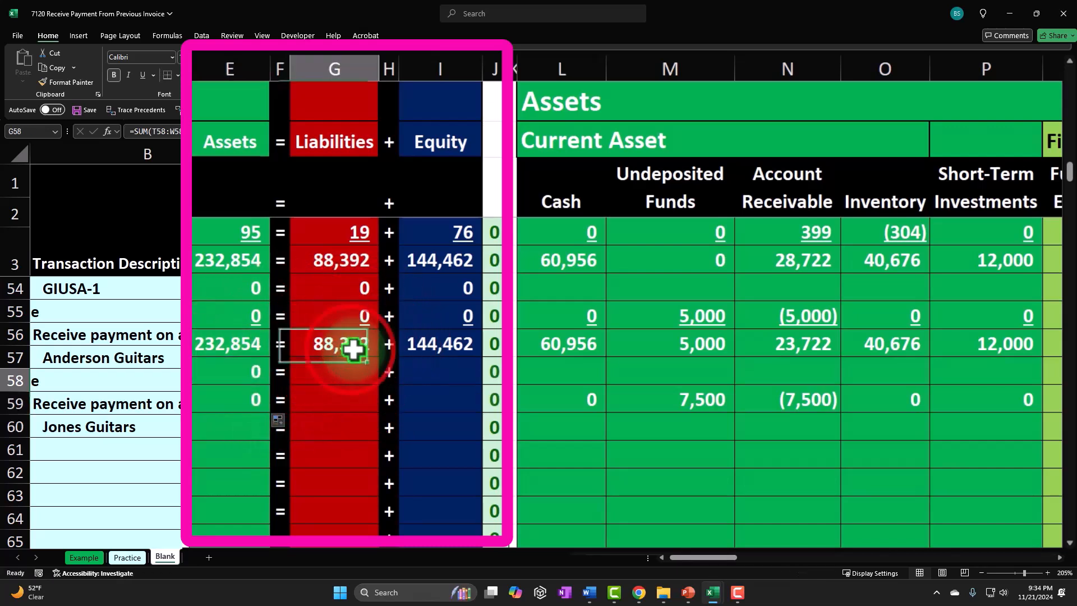
drag(377, 354, 379, 405)
click(443, 345)
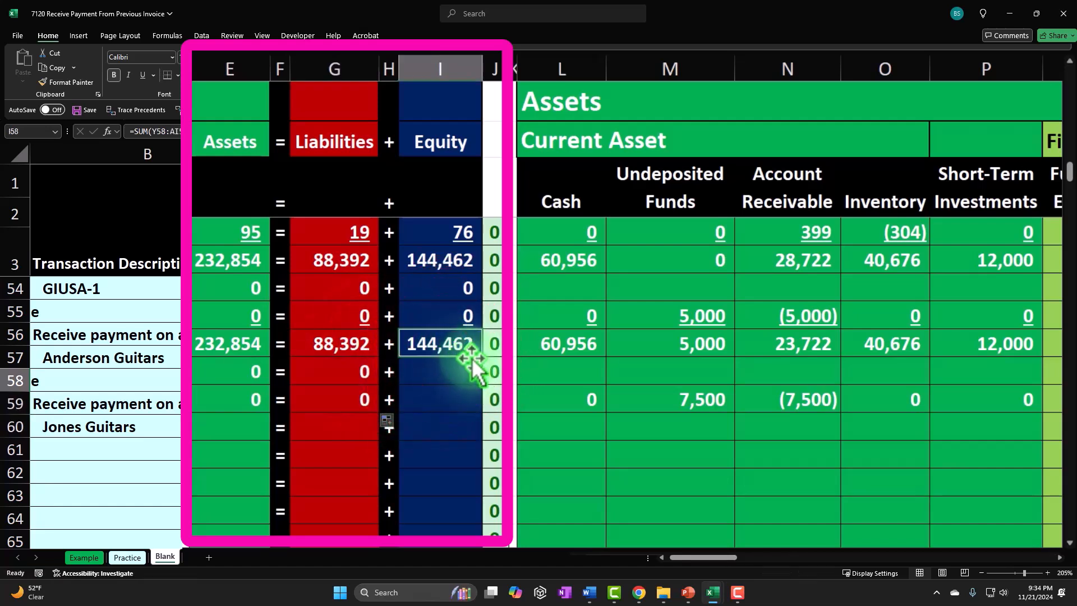
drag(481, 356, 480, 408)
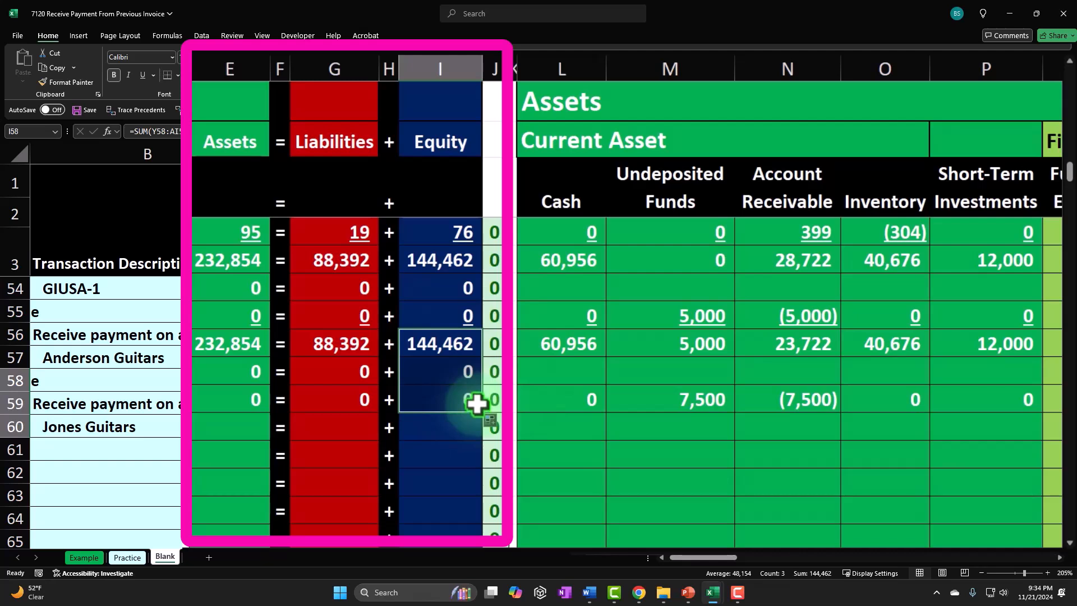
- Add a Balance label on the row below Jones Guitars by referencing the previous Balance label
key(Left)
key(Left)
key(Left)
key(Left)
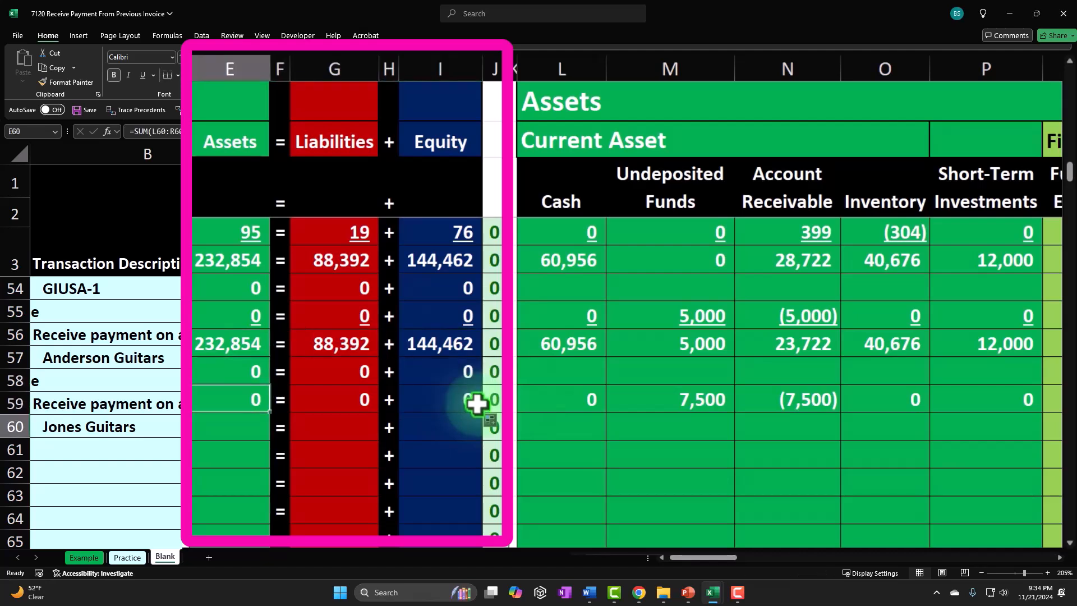
key(Left)
key(Left)
key(Left)
key(Left)
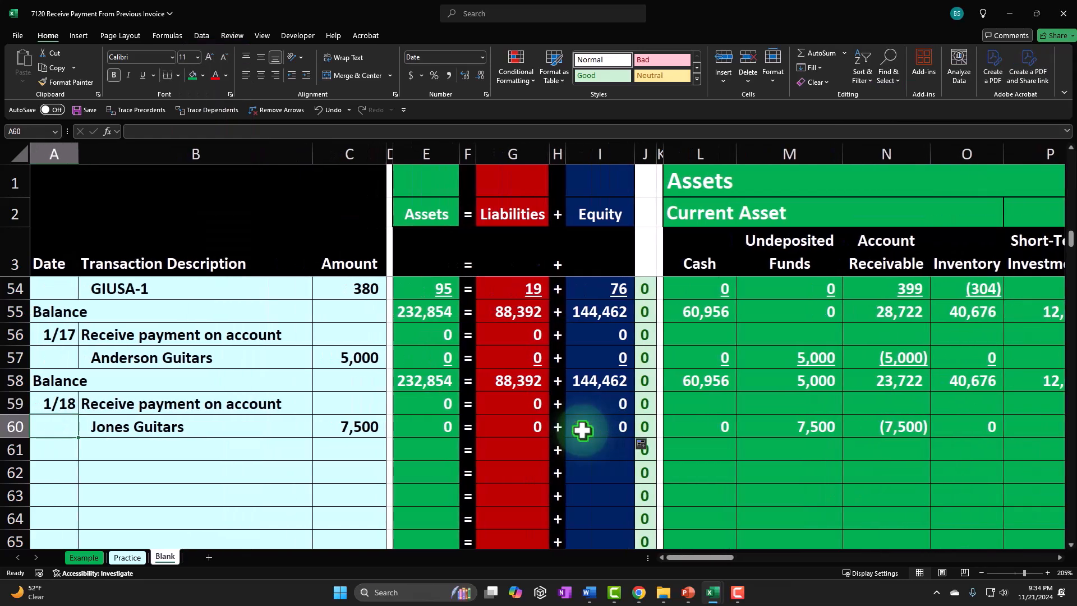
text(=)
key(Up)
key(Up)
key(Up)
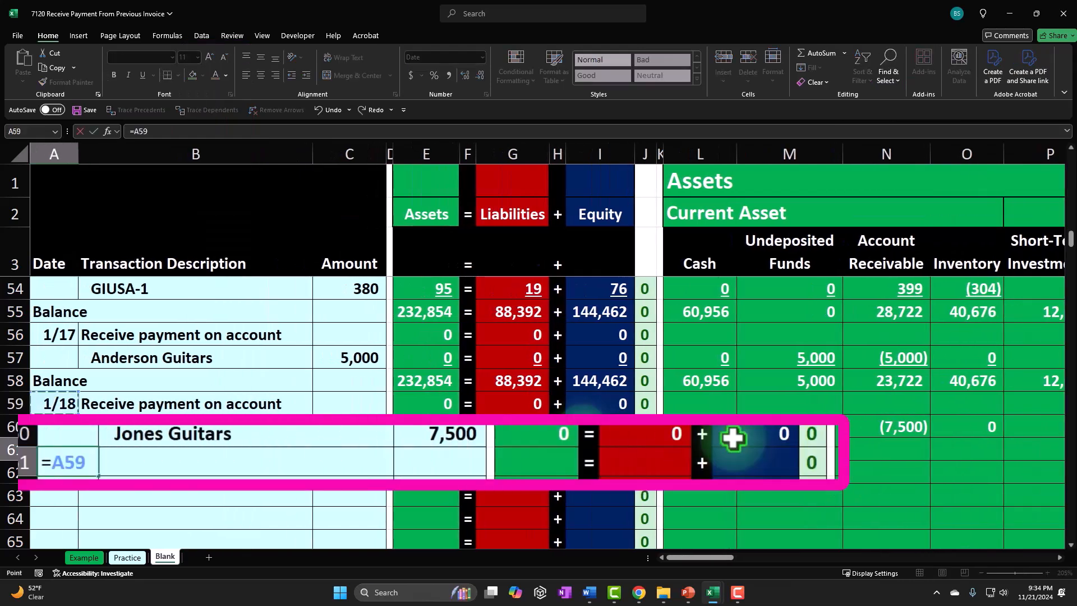
key(Tab)
key(Tab)
key(Tab)
key(Tab)
key(Tab)
key(Tab)
key(Tab)
key(Tab)
key(Tab)
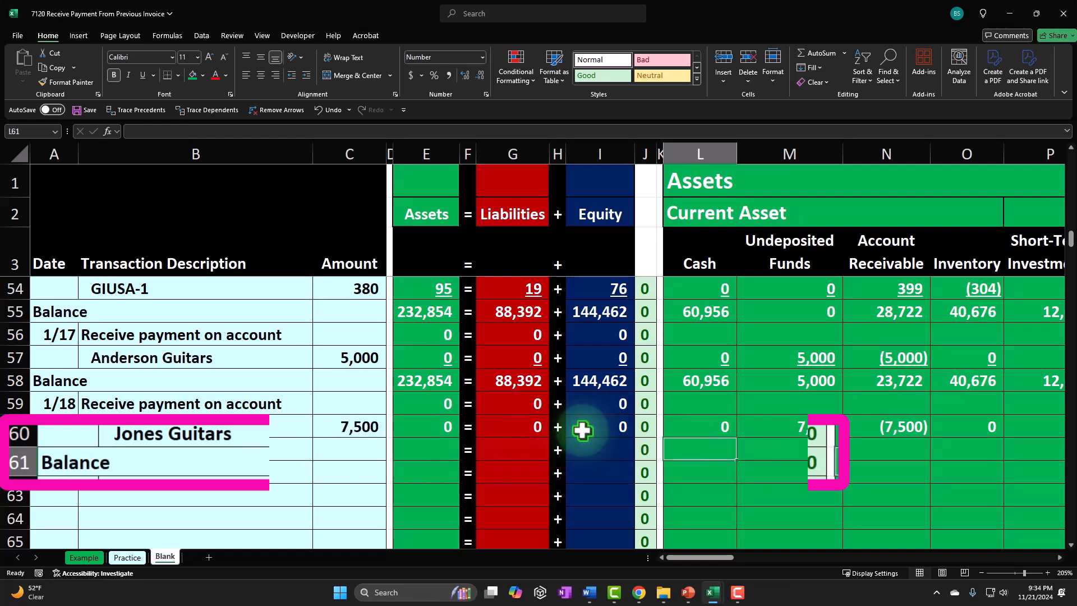
- Underline the Jones Guitars transaction amounts across the asset, liability and equity columns
click(719, 430)
drag(767, 431, 490, 425)
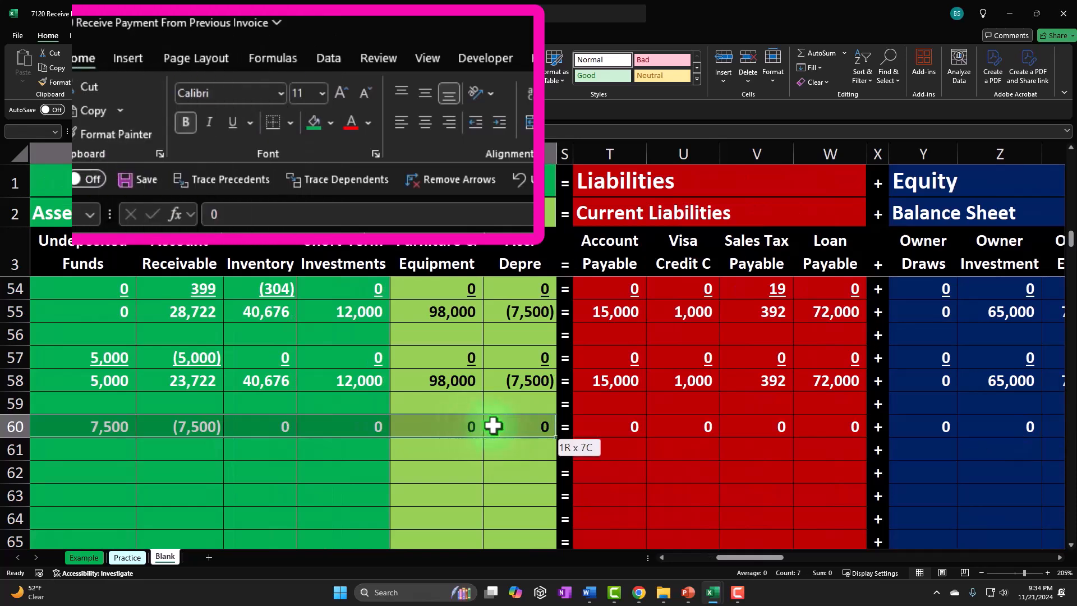
click(143, 75)
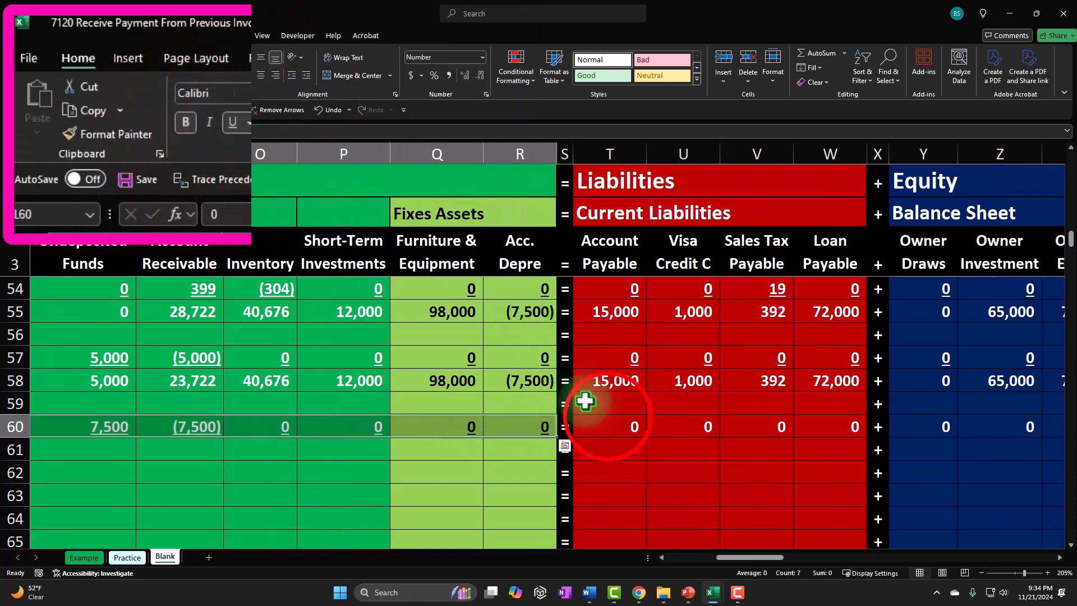
drag(611, 423, 805, 416)
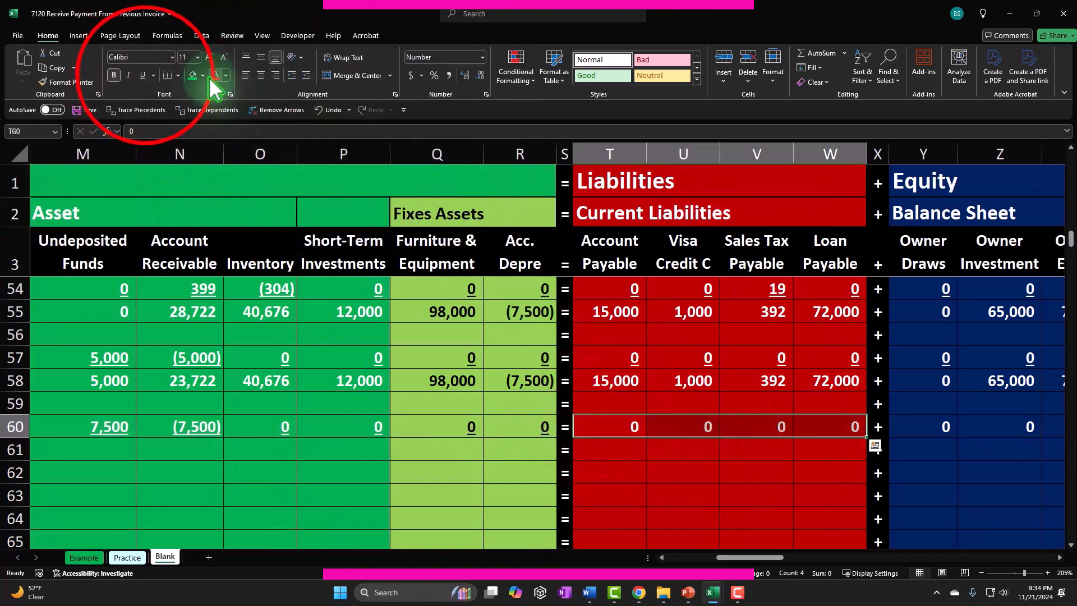
click(143, 75)
drag(912, 423, 1037, 429)
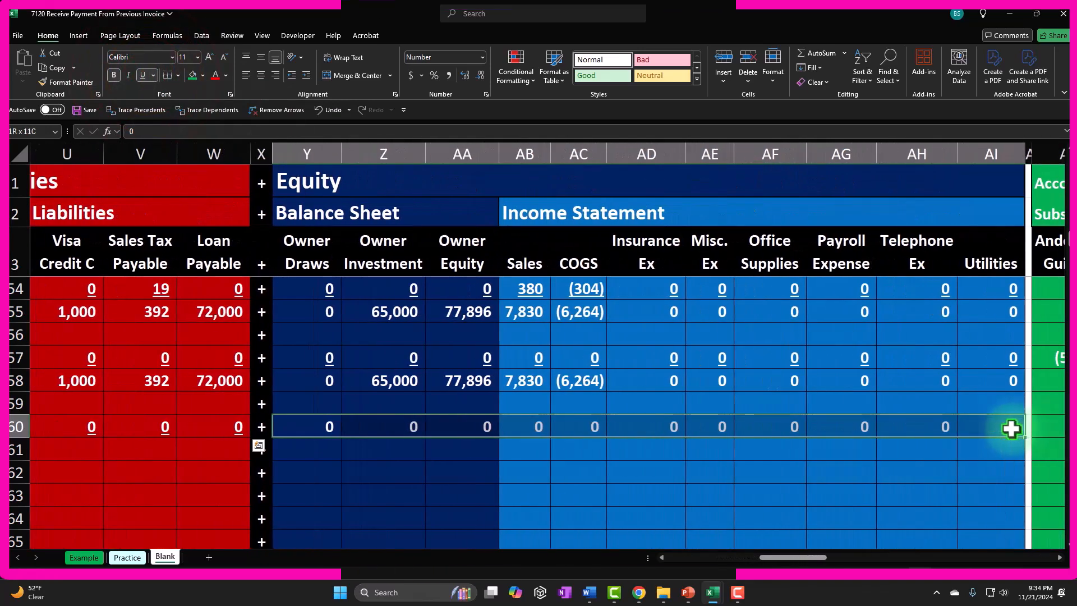
click(143, 74)
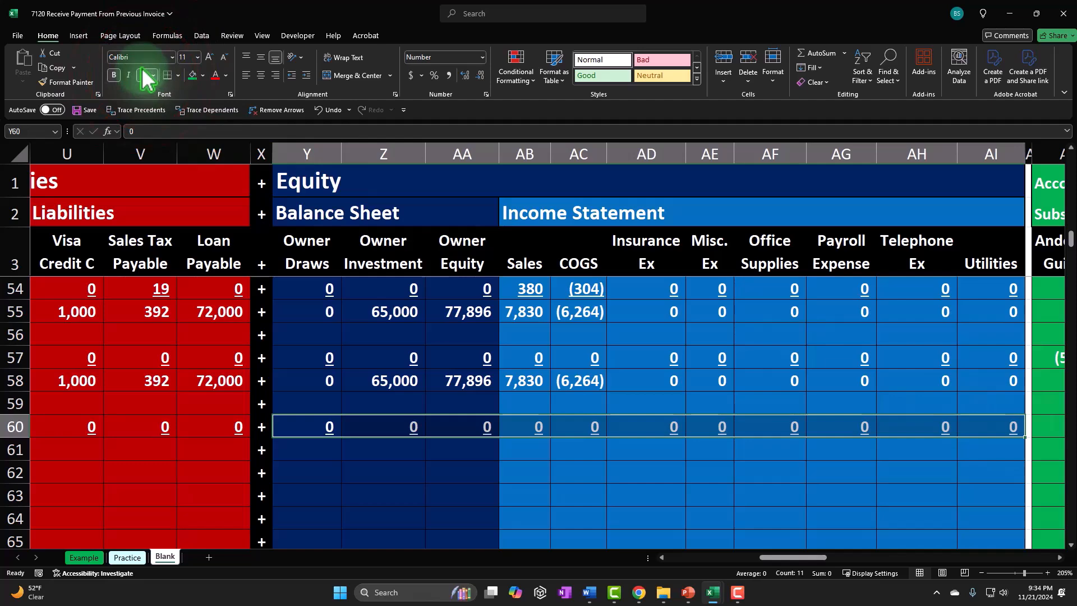
- Enter a SUM formula for the Cash balance on the new Balance row, adding the previous balance and the Jones Guitars entry
key(Left)
key(Left)
key(Left)
key(Left)
key(Left)
key(Left)
key(Left)
key(Left)
key(Left)
key(Left)
key(Left)
key(Left)
key(Left)
key(Left)
key(Left)
key(Left)
key(Right)
key(Right)
key(Right)
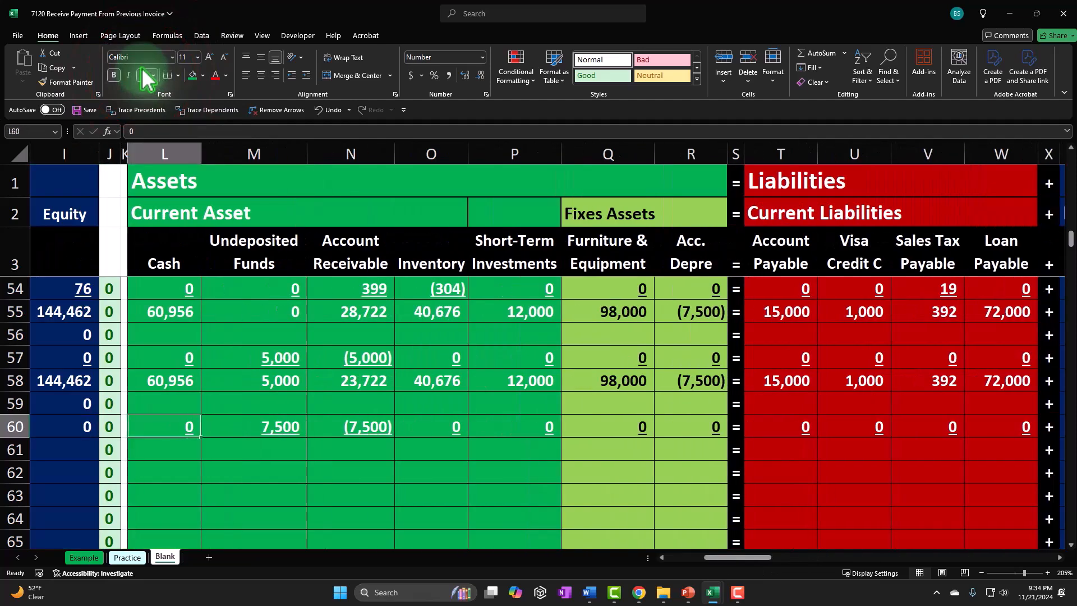
text(=sum()
key(Up)
key(Up)
key(Up)
key(shift+Down)
key(shift+Down)
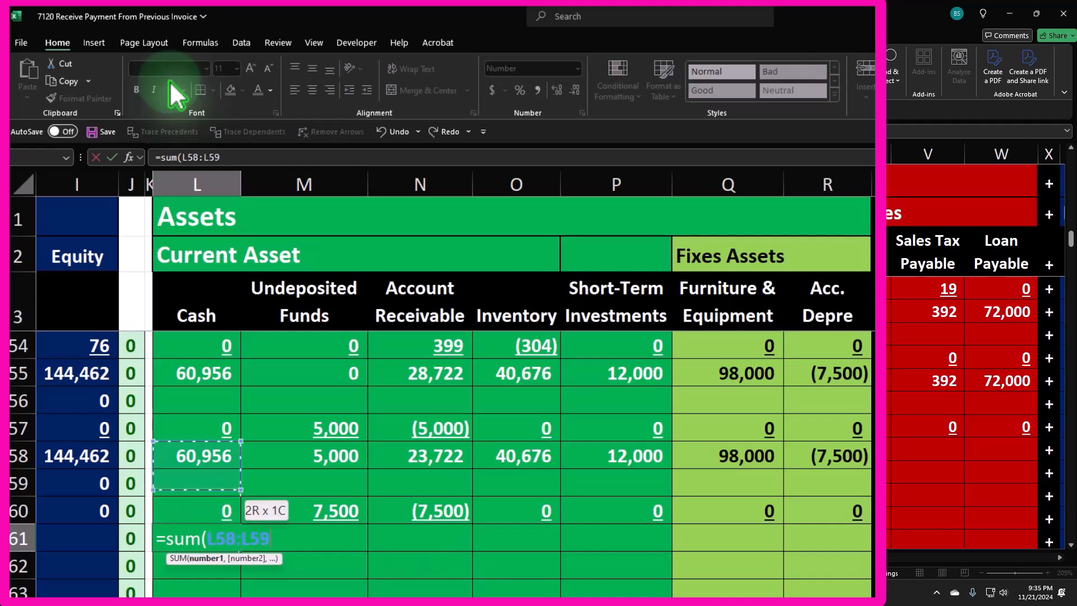
key(Return)
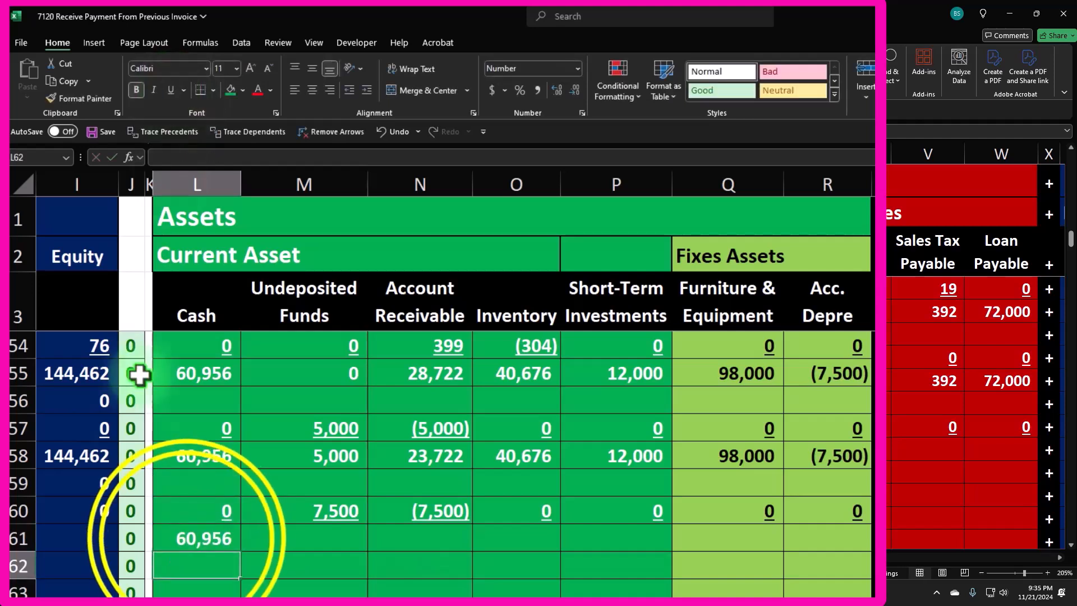
- Copy the Cash balance formula across the remaining asset columns of the Balance row
click(191, 547)
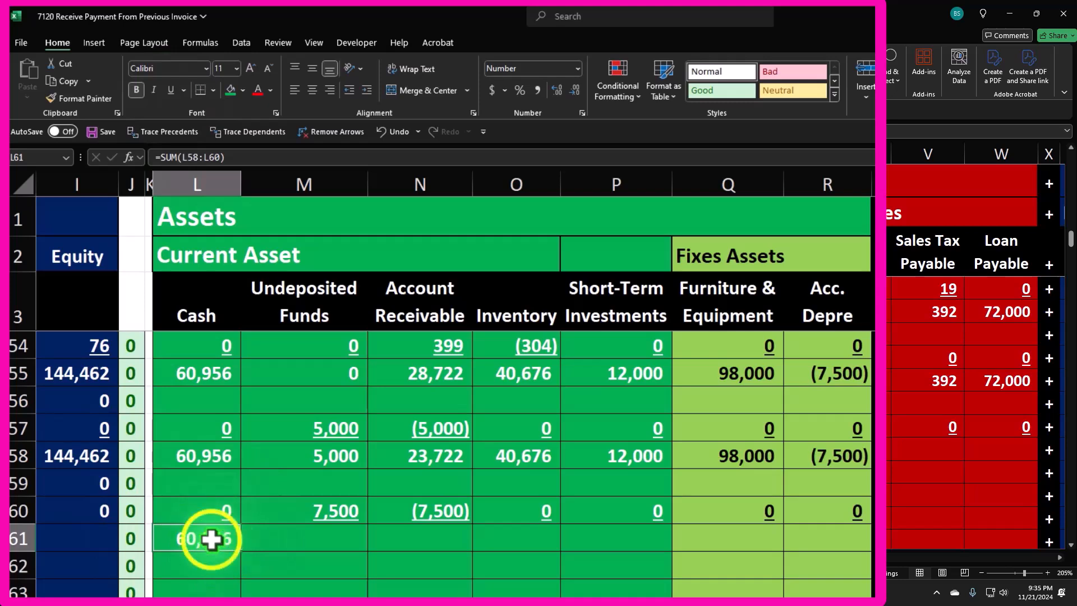
right_click(212, 538)
click(242, 151)
drag(282, 537, 774, 539)
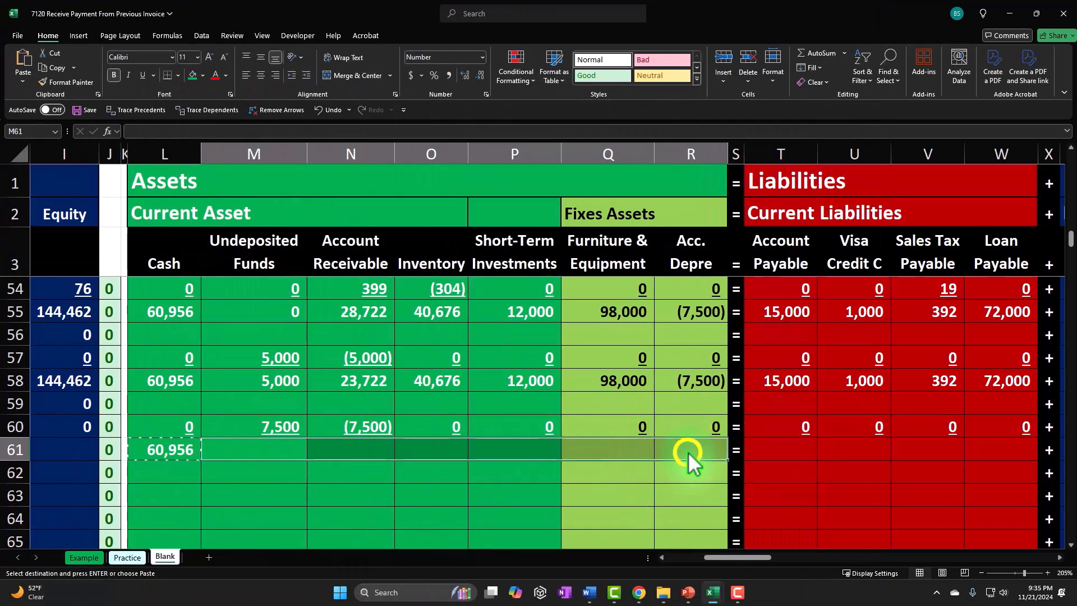
right_click(688, 452)
click(716, 162)
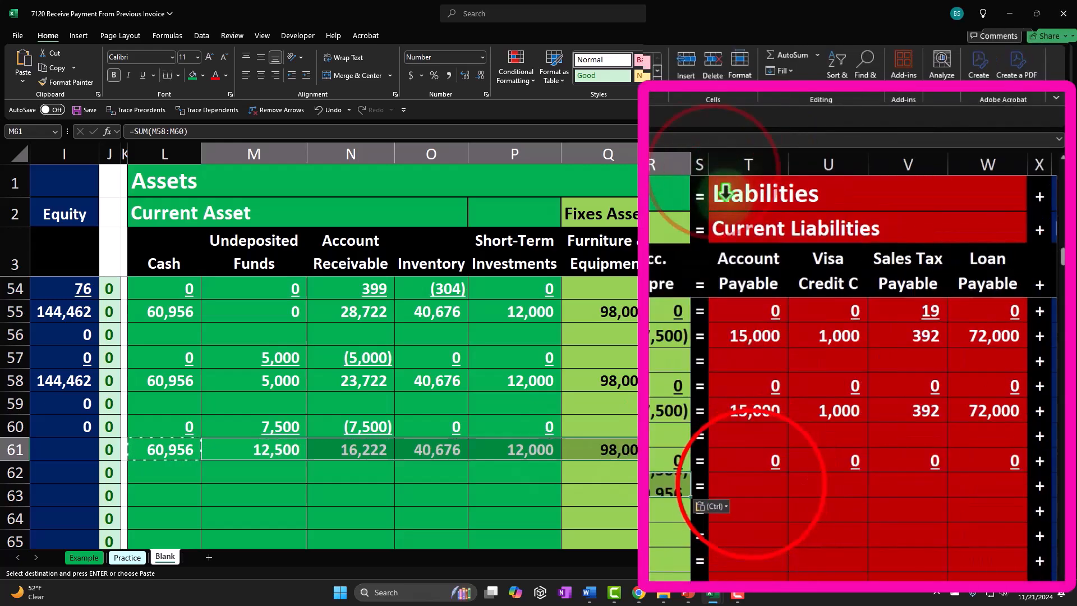
- Paste the balance formula across the liability and equity columns of the same Balance row
drag(780, 450, 903, 447)
drag(881, 483, 988, 477)
right_click(988, 476)
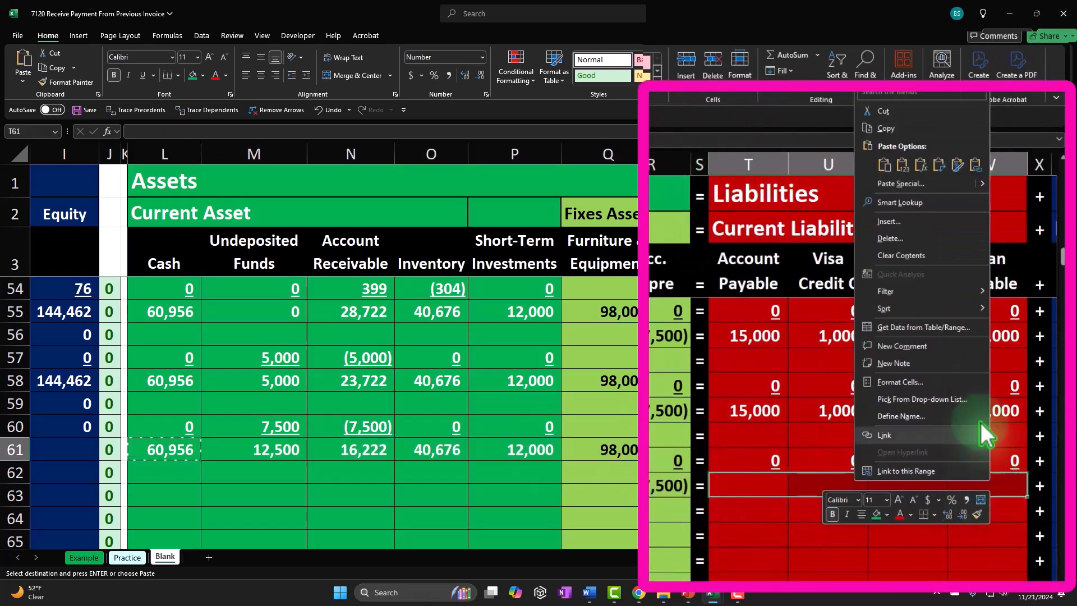
click(929, 169)
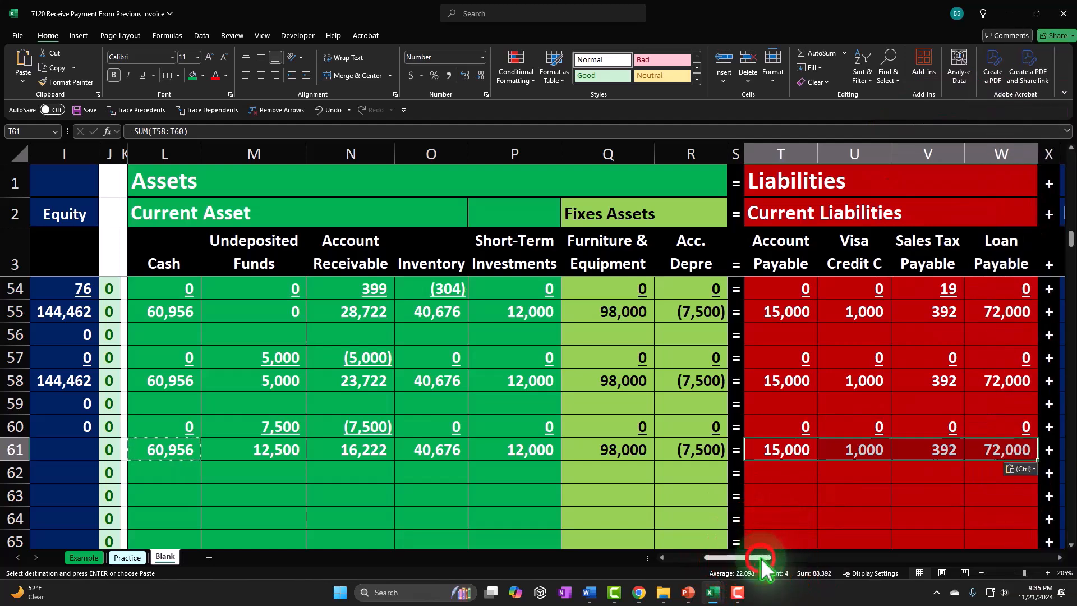
scroll(760, 565, right, 10)
drag(378, 449, 1002, 450)
right_click(960, 449)
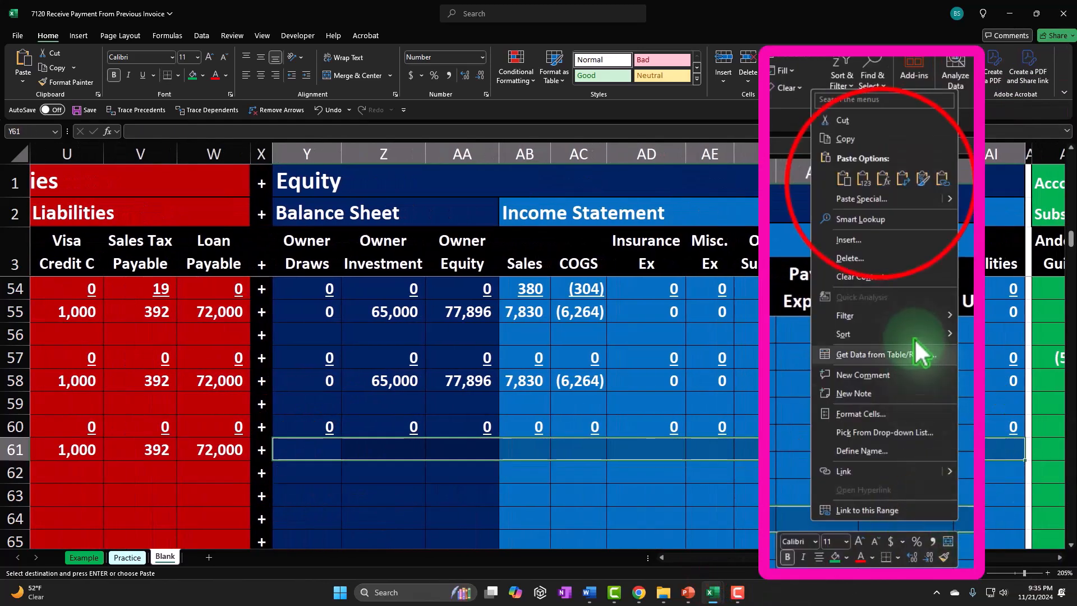
click(897, 163)
key(Left)
key(Left)
key(Left)
key(Left)
key(Left)
key(Left)
key(Left)
key(Left)
key(Left)
key(Left)
key(Left)
key(Left)
key(Left)
key(Left)
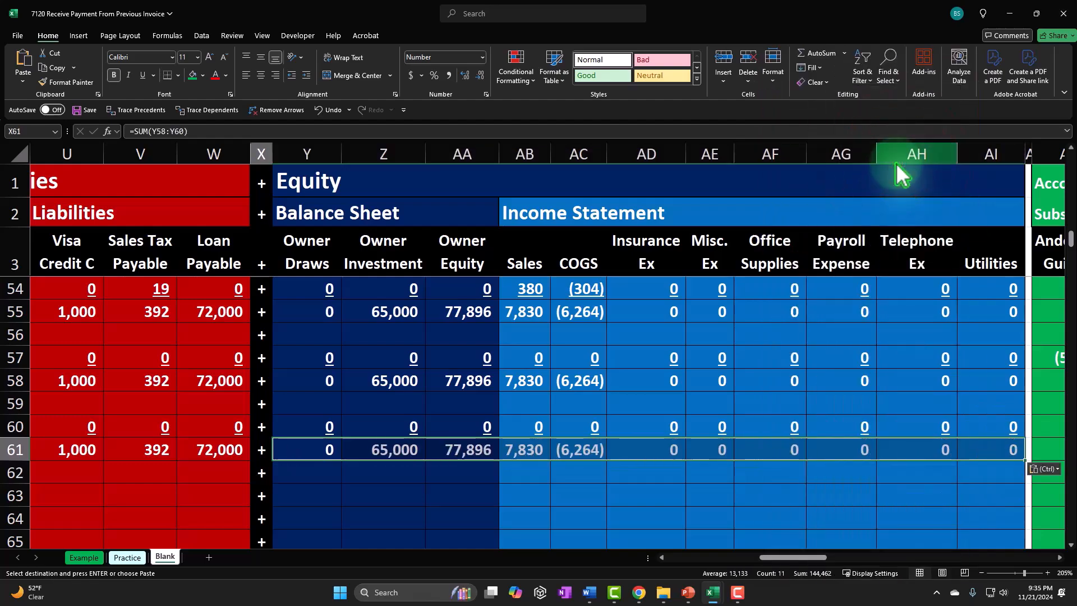
key(Left)
key(Left)
key(Left)
key(Left)
key(Left)
key(Left)
key(Left)
key(Left)
key(Left)
key(Left)
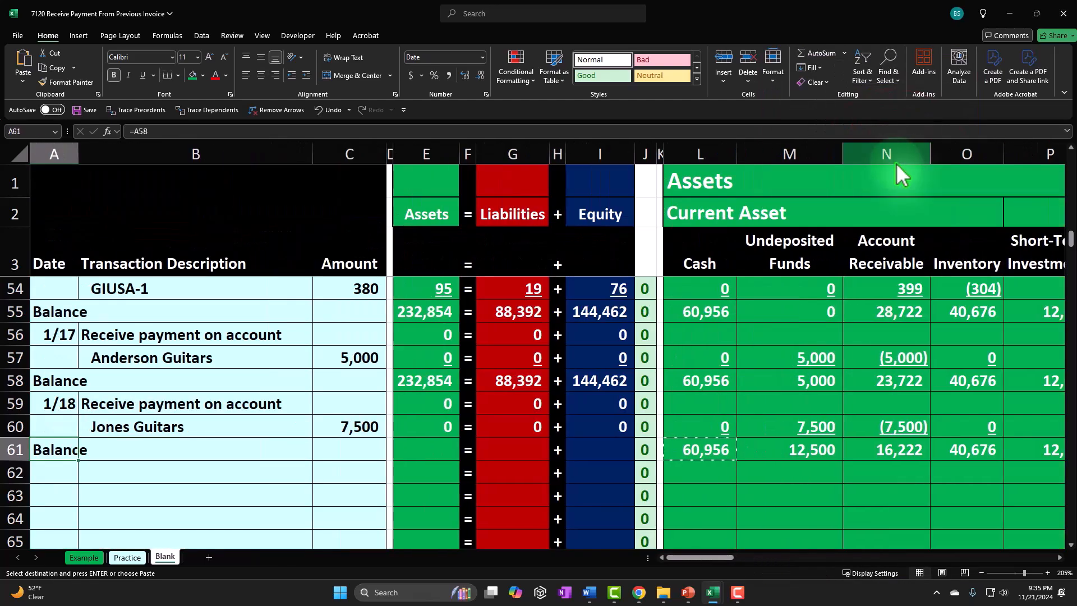
- Fill the Assets, Liabilities and Equity total formulas down into the new Balance row and check the difference column
click(509, 432)
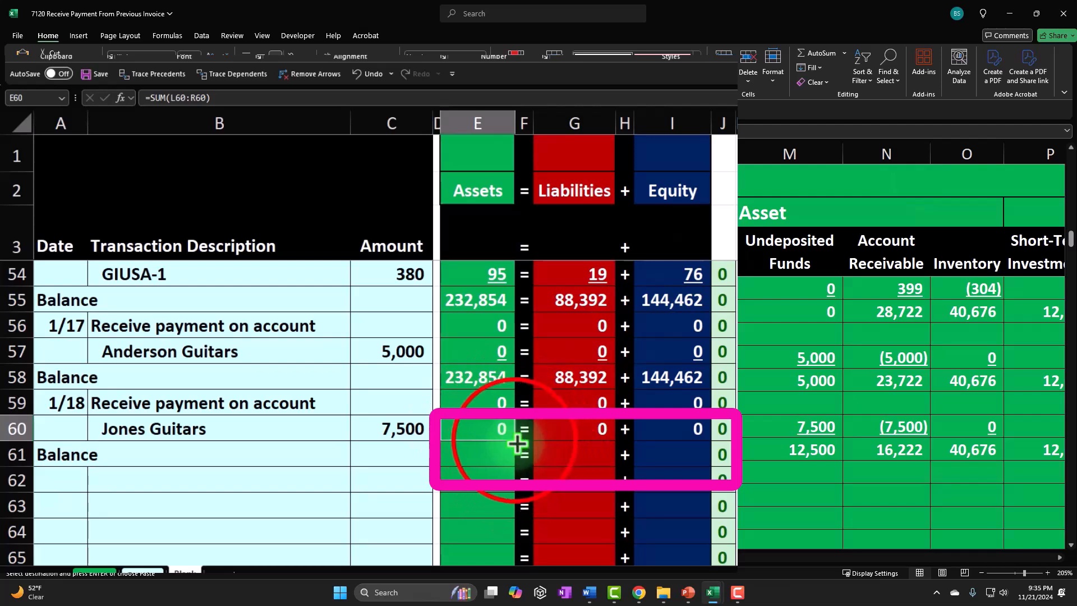
drag(513, 441, 517, 459)
click(584, 430)
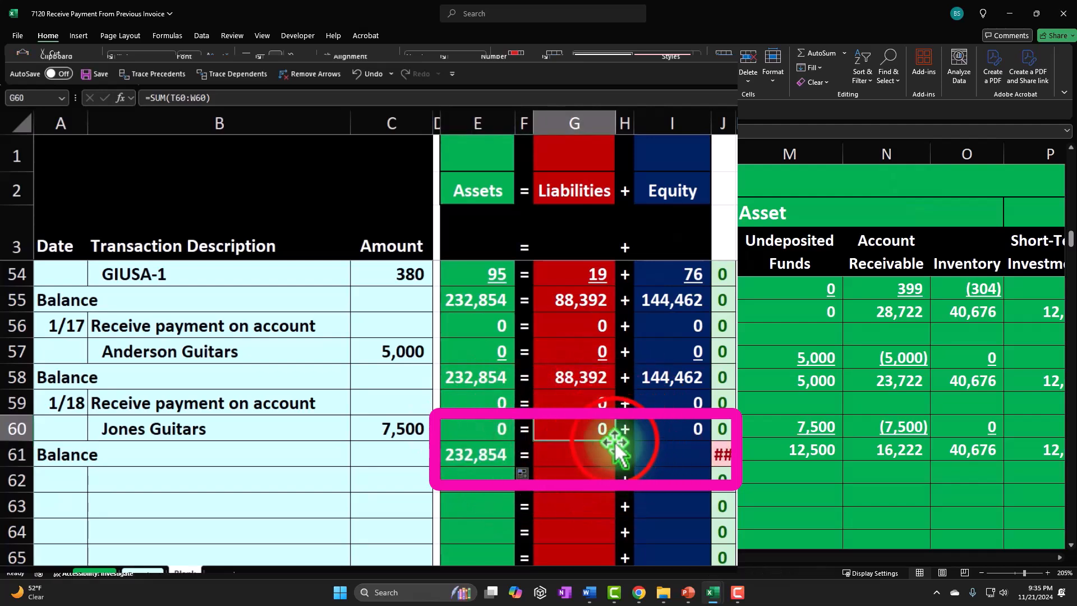
drag(616, 441, 617, 461)
click(690, 431)
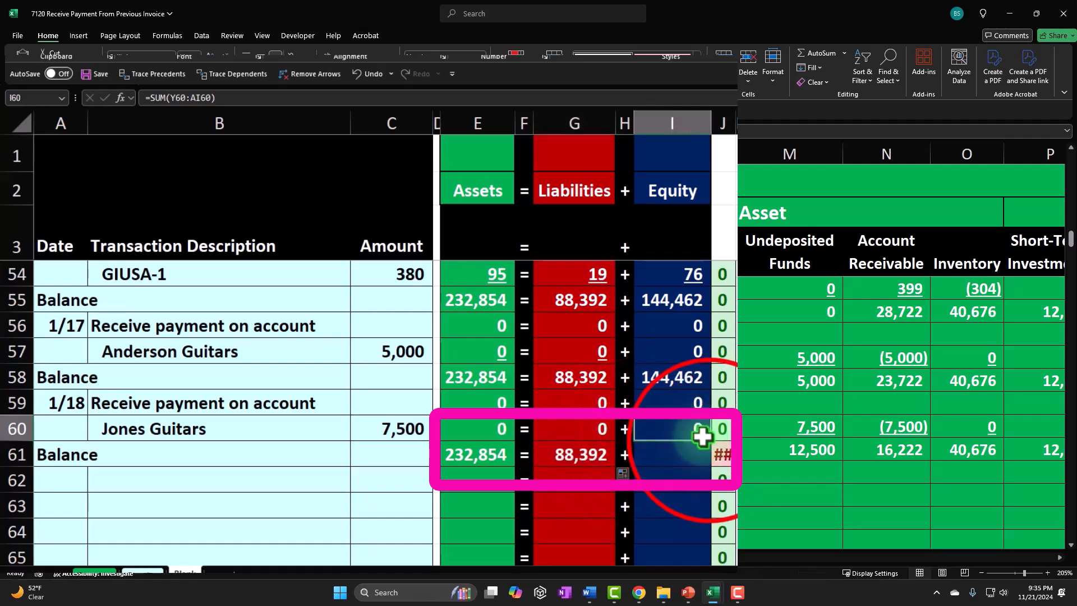
drag(709, 460, 709, 461)
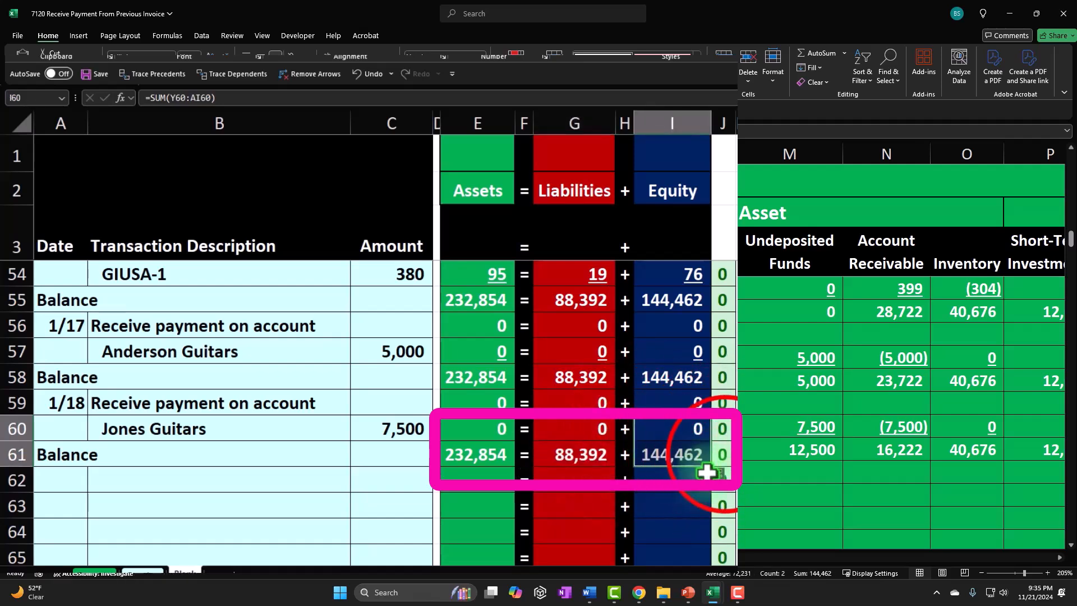
click(723, 454)
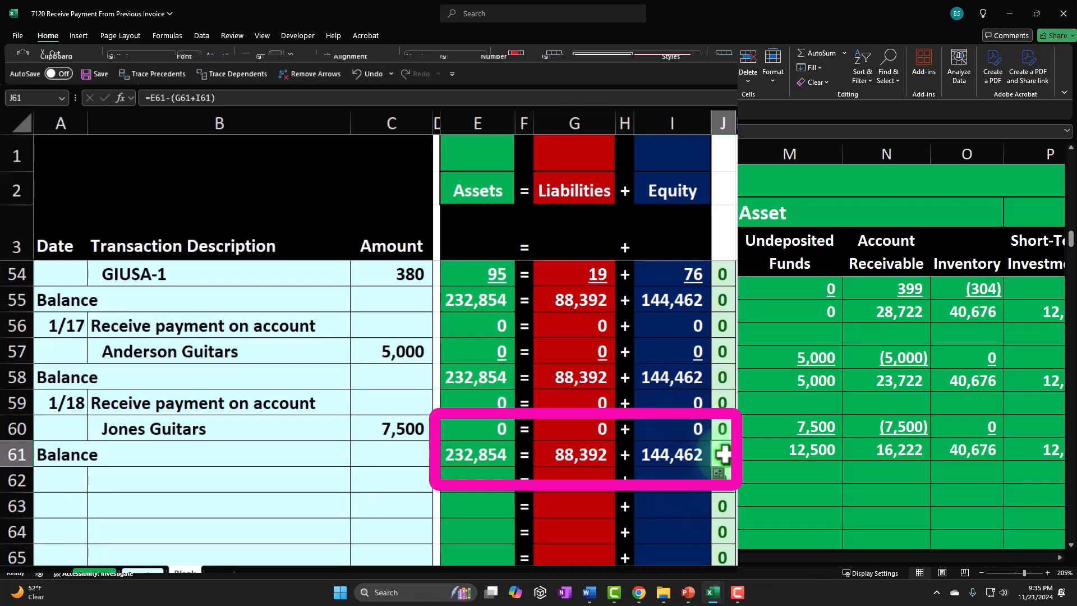
- Start a new transaction below the balance with the date 1/18 and an amount of 8000
key(Left)
key(Left)
key(Left)
key(Left)
key(Left)
key(Left)
key(Left)
key(Left)
key(Left)
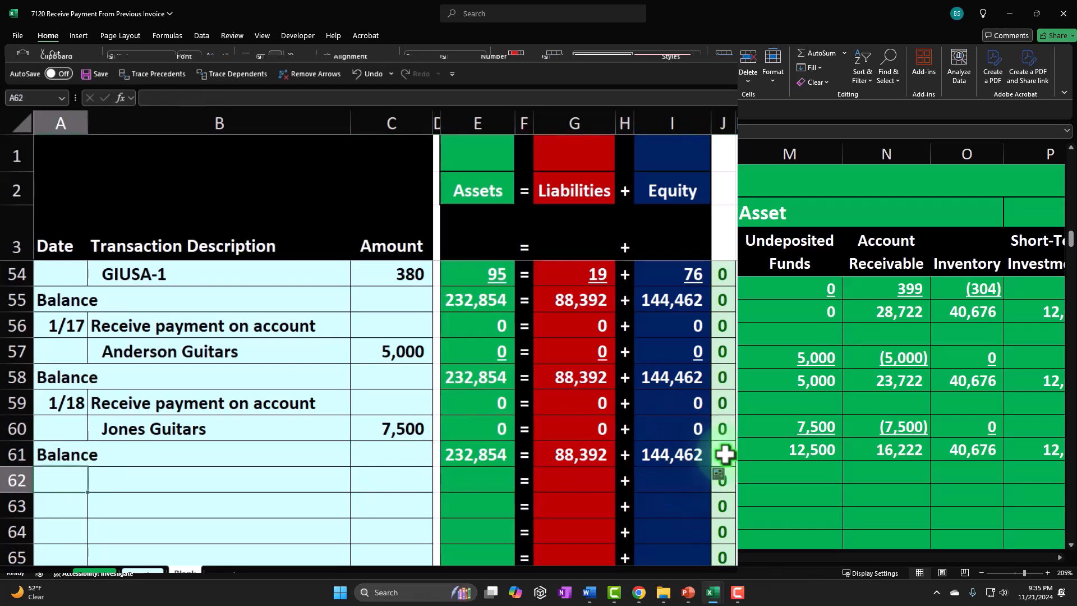
text(1/18)
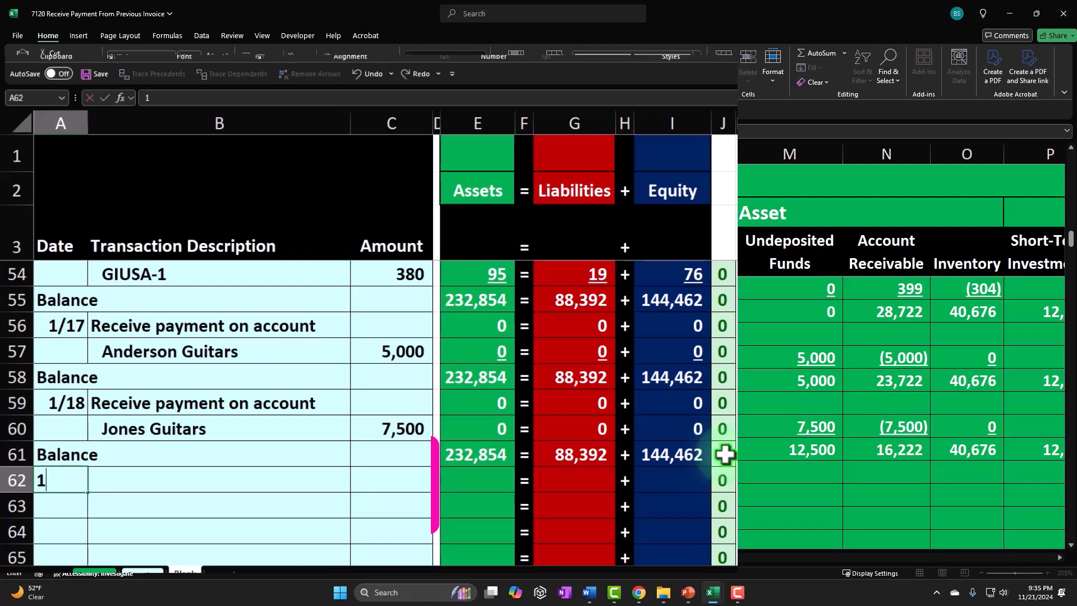
key(Return)
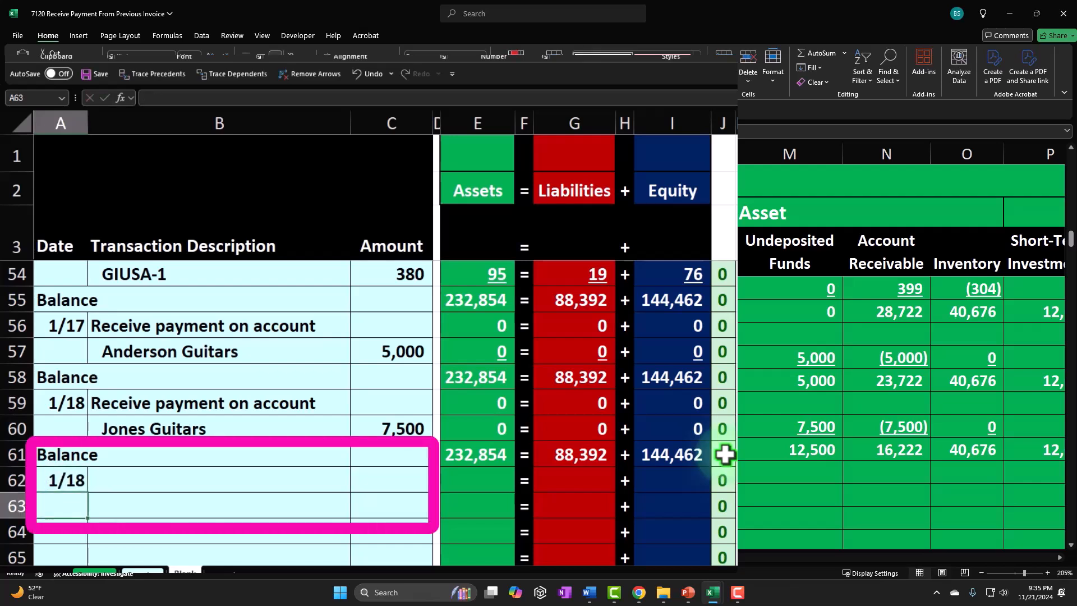
key(Right)
key(Right)
key(Right)
key(Right)
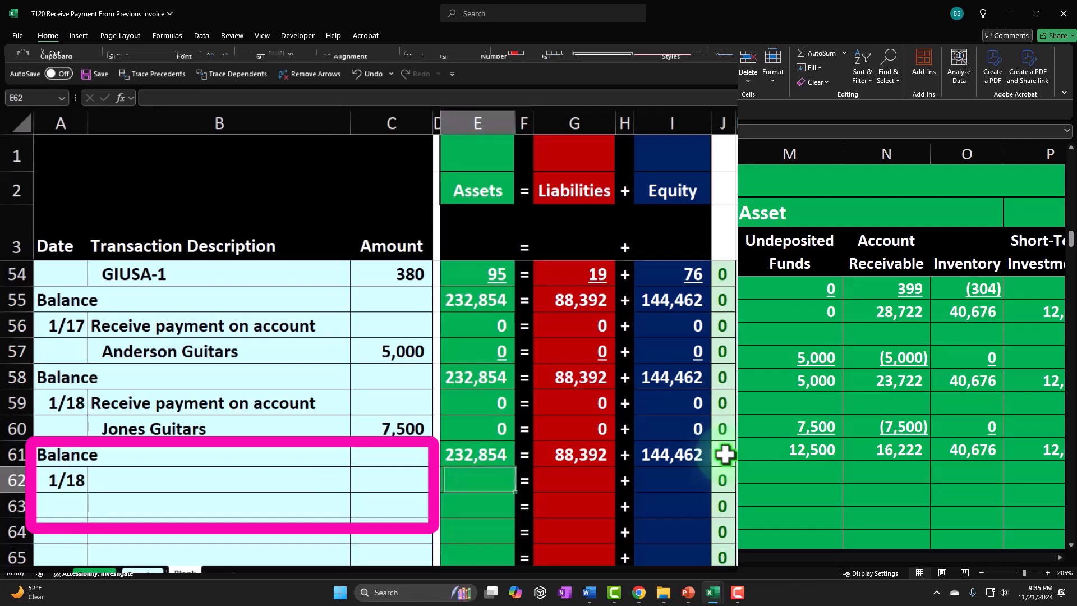
key(Left)
text(8000)
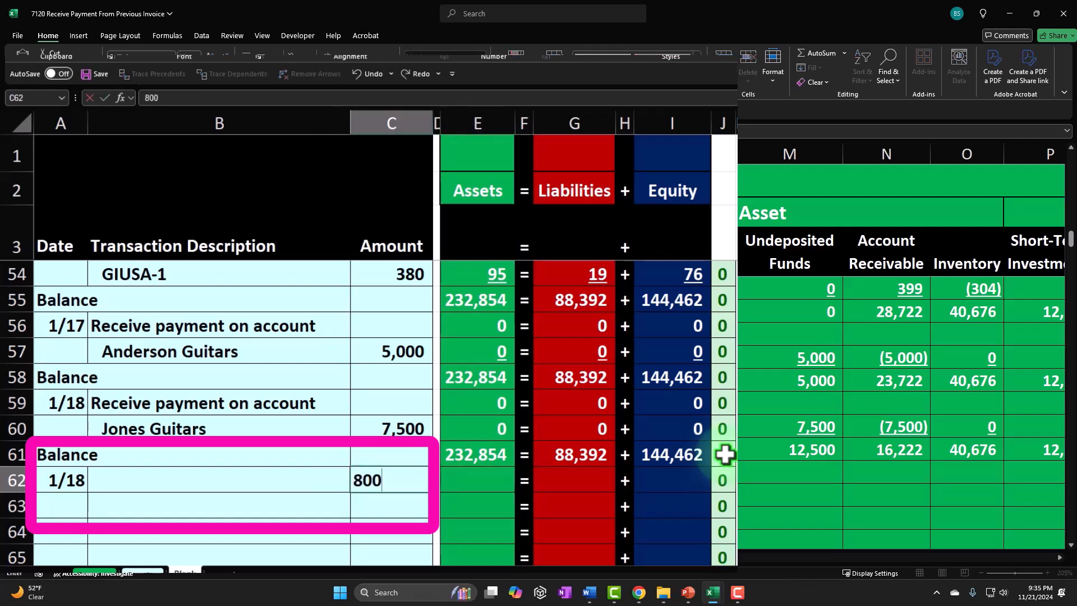
key(Return)
- Set the new transaction's description by referencing the earlier Receive payment on account text
key(Left)
key(Left)
key(Up)
key(Right)
text(+)
key(Up)
key(Up)
key(Return)
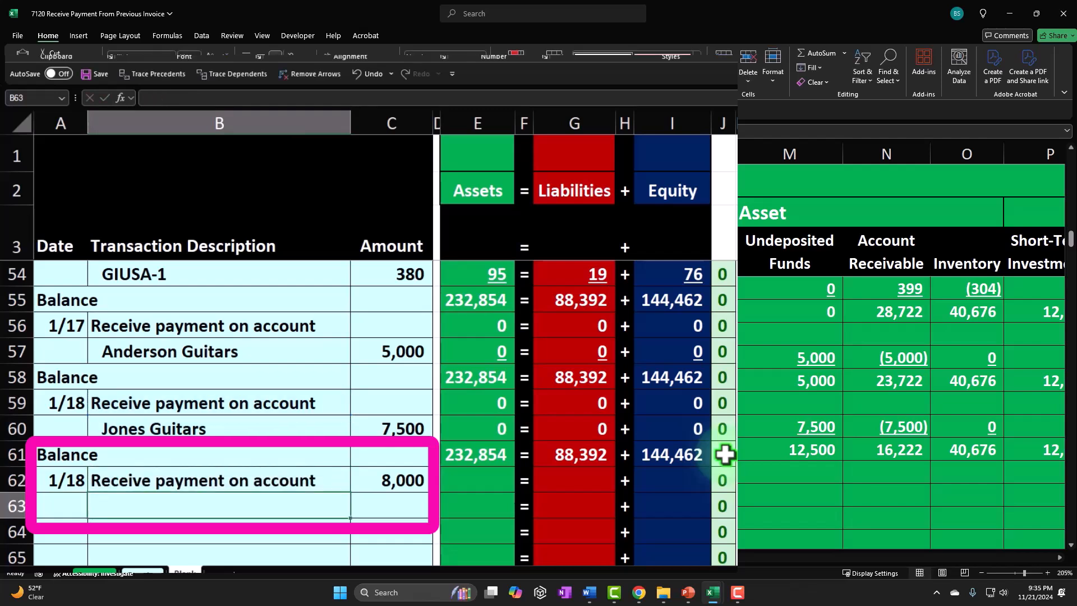
- Enter Smith Guitars as the customer name on the row below the description
text(Smith Guitars)
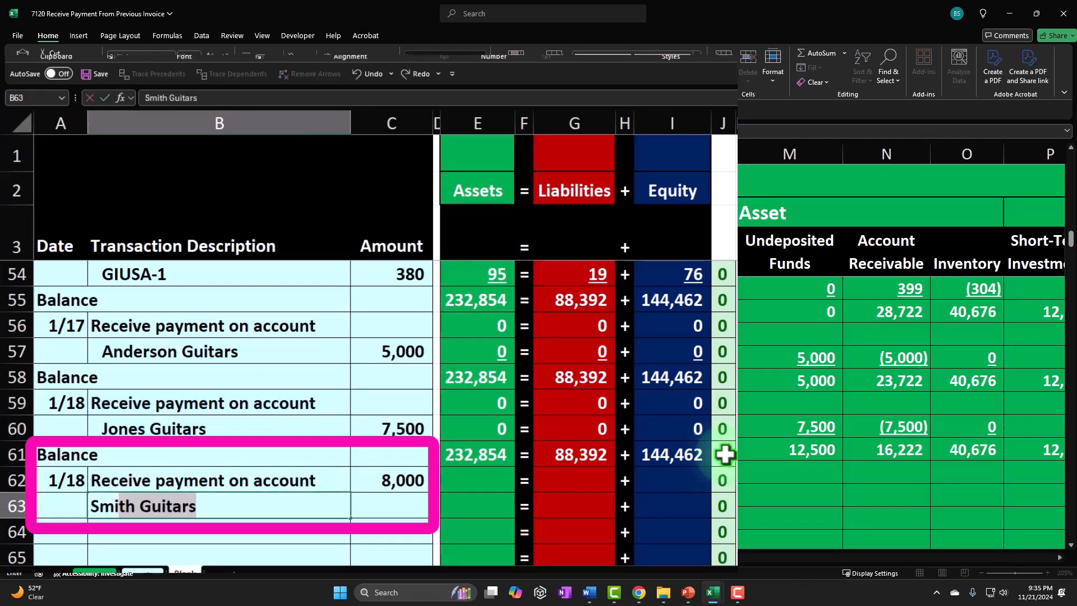
key(Return)
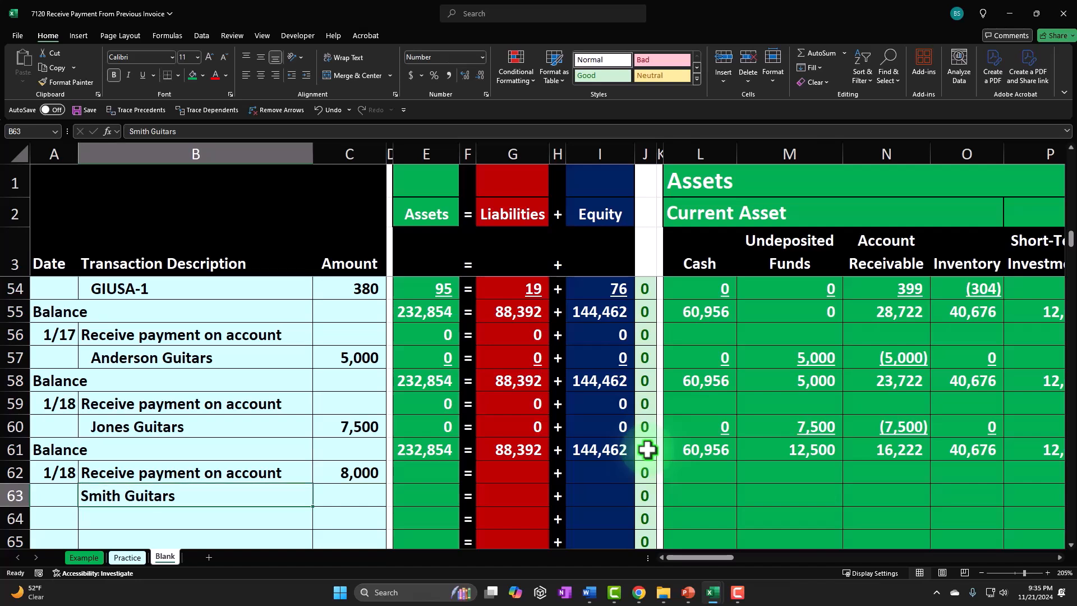
click(307, 76)
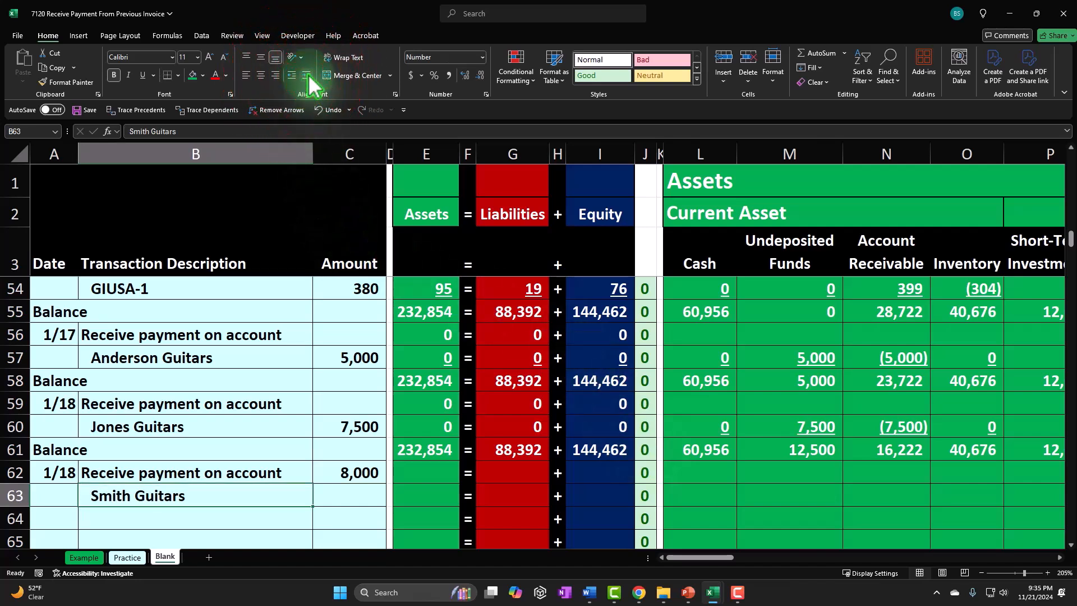
key(Right)
key(Right)
key(Right)
key(Right)
key(Right)
key(Right)
key(Right)
key(Right)
key(Right)
key(Right)
key(Right)
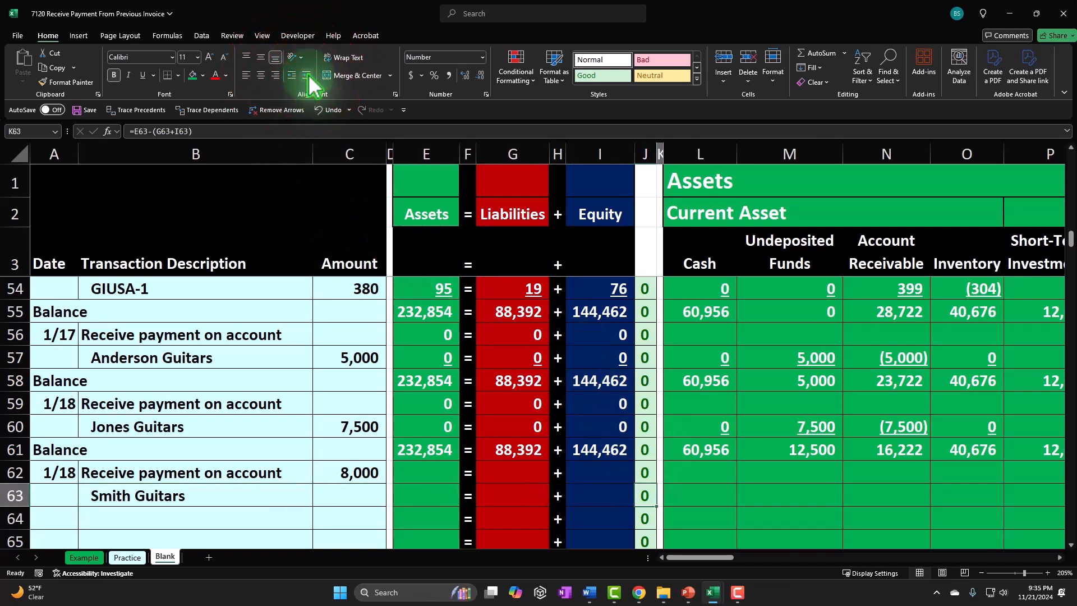
text(=)
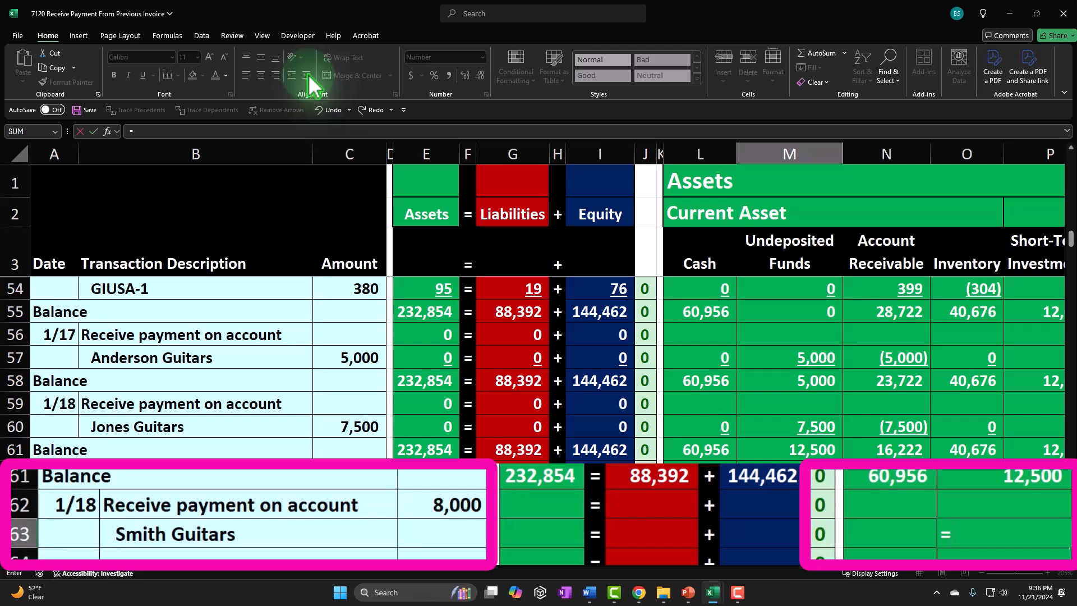
key(Left)
key(Left)
key(Left)
key(Up)
key(Left)
key(Left)
key(Left)
key(Left)
key(Left)
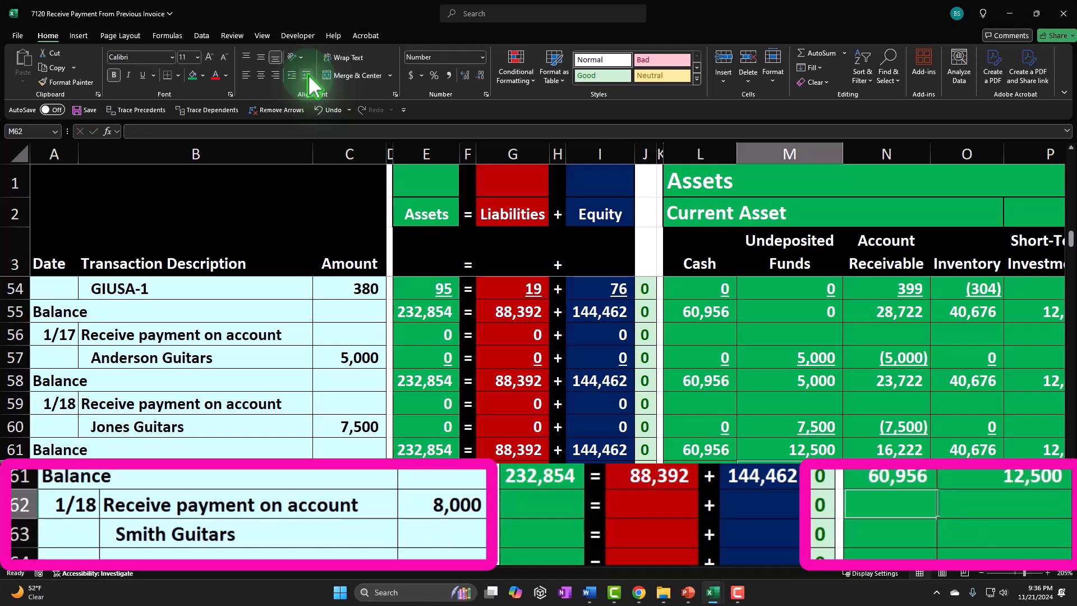
- Move the 8000 payment amount from the description row down onto the Smith Guitars row
key(Left)
key(Left)
key(Left)
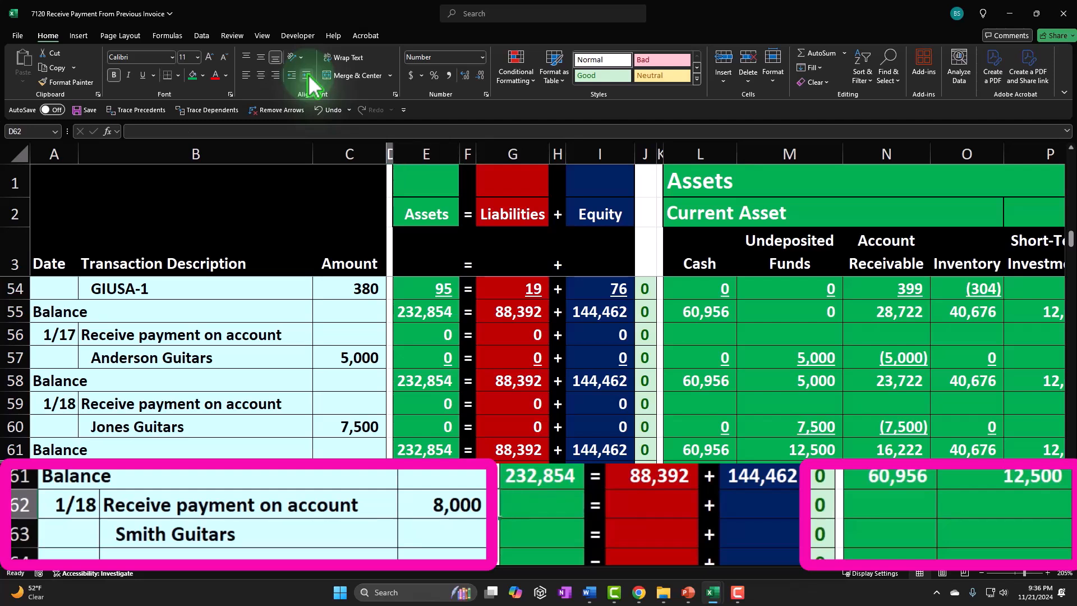
key(Down)
key(Down)
key(Down)
key(Down)
key(Down)
key(Down)
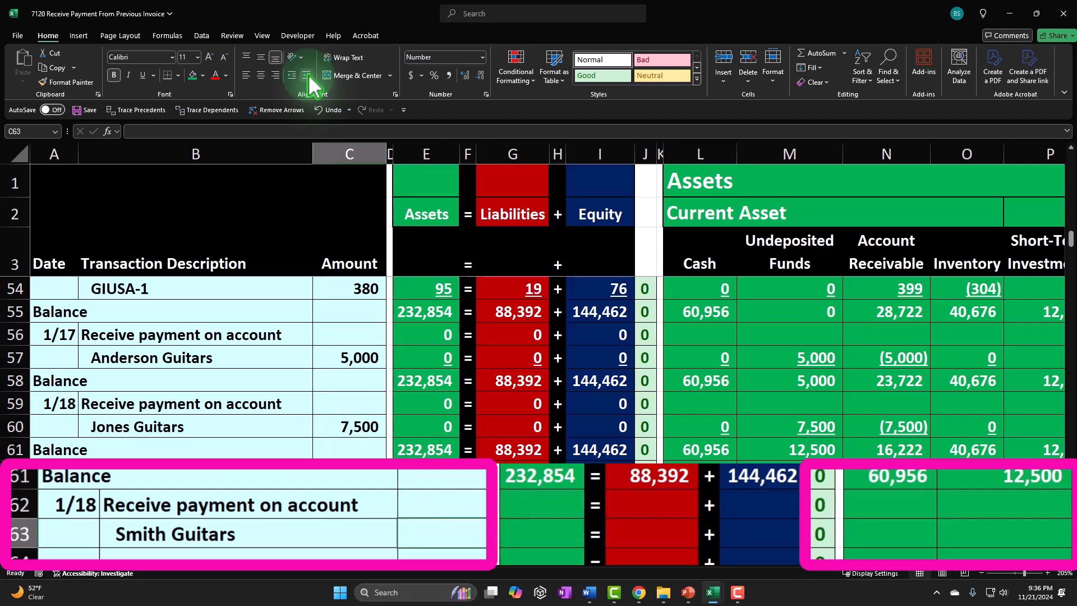
text(8000)
key(Return)
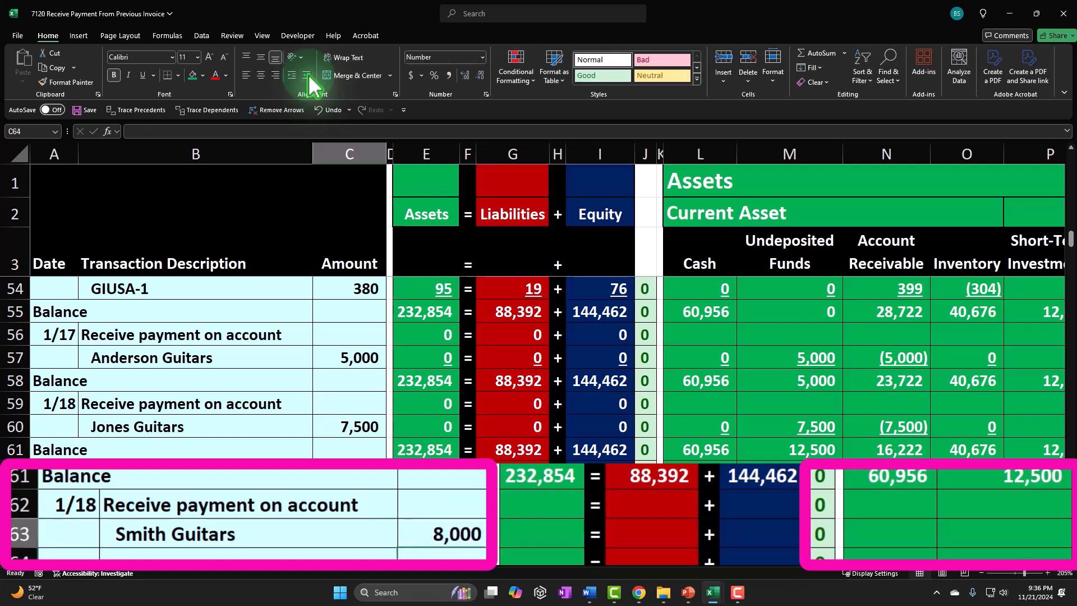
- Set the Undeposited Funds cell on the Smith Guitars row to reference the row's amount
key(Right)
key(Right)
key(Right)
key(Right)
key(Right)
key(Right)
key(Right)
key(Right)
key(Right)
key(Left)
text(=)
key(Left)
key(Left)
key(Left)
key(Left)
key(Left)
key(Left)
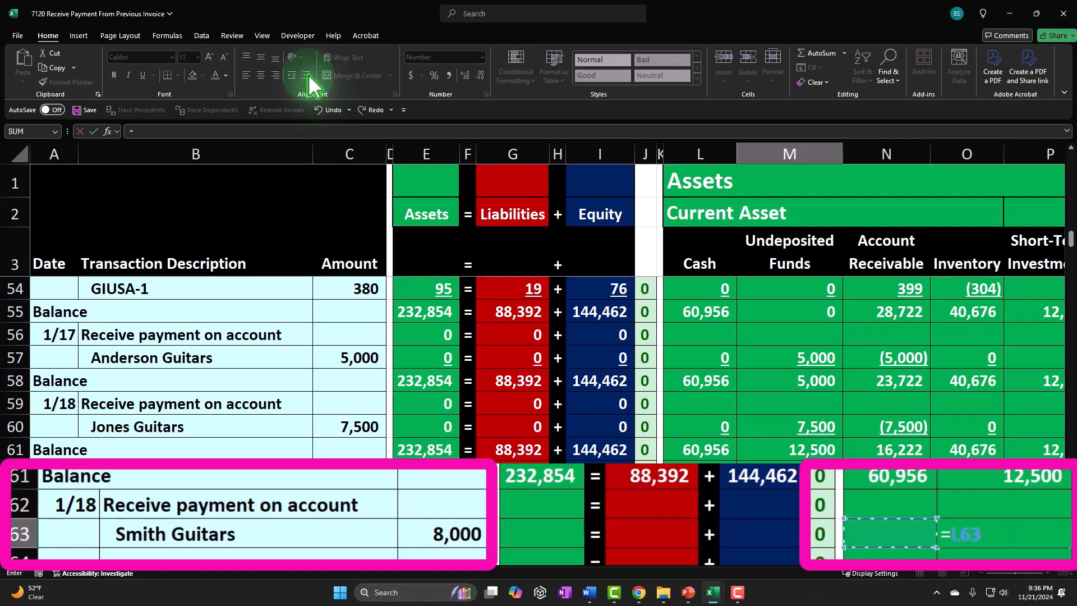
key(Tab)
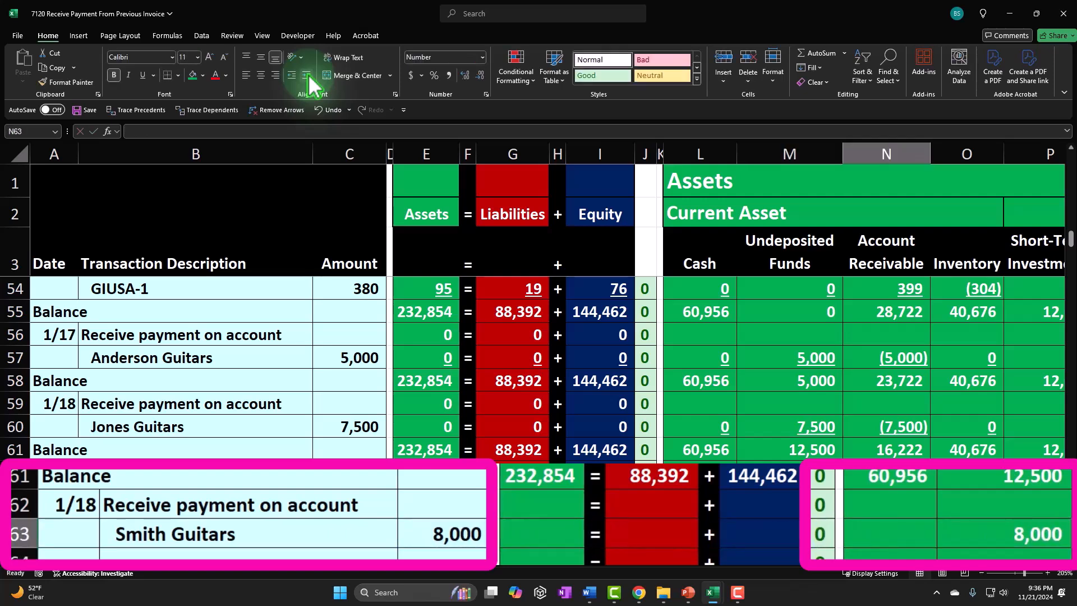
- Set the Account Receivable cell on the Smith Guitars row to the negative of the amount
text(-)
key(Left)
key(Left)
key(Left)
key(Left)
key(Left)
key(Left)
key(Left)
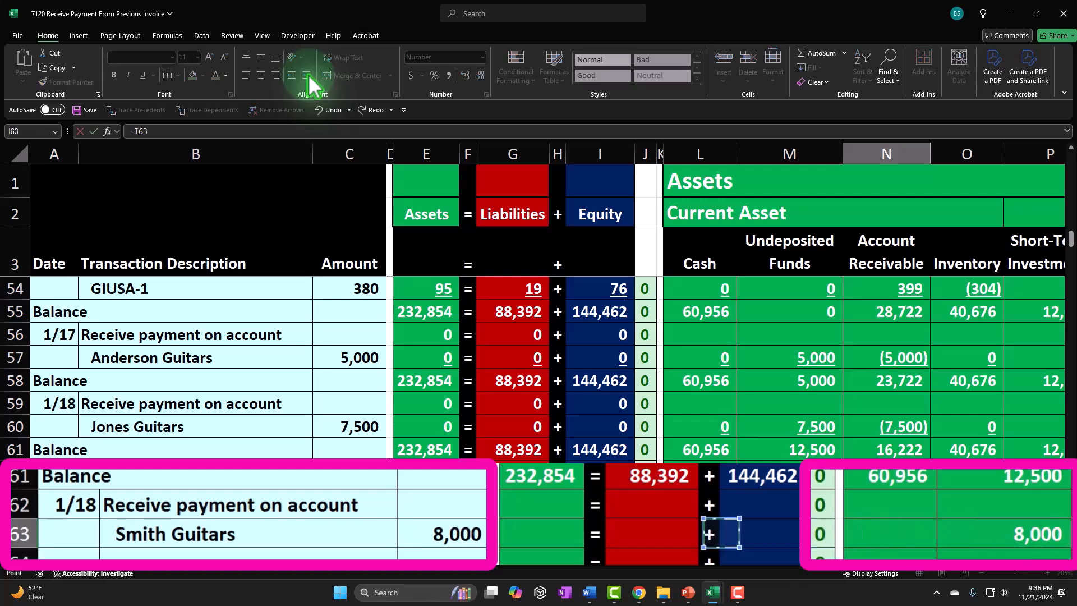
key(Up)
key(Left)
key(Left)
key(Left)
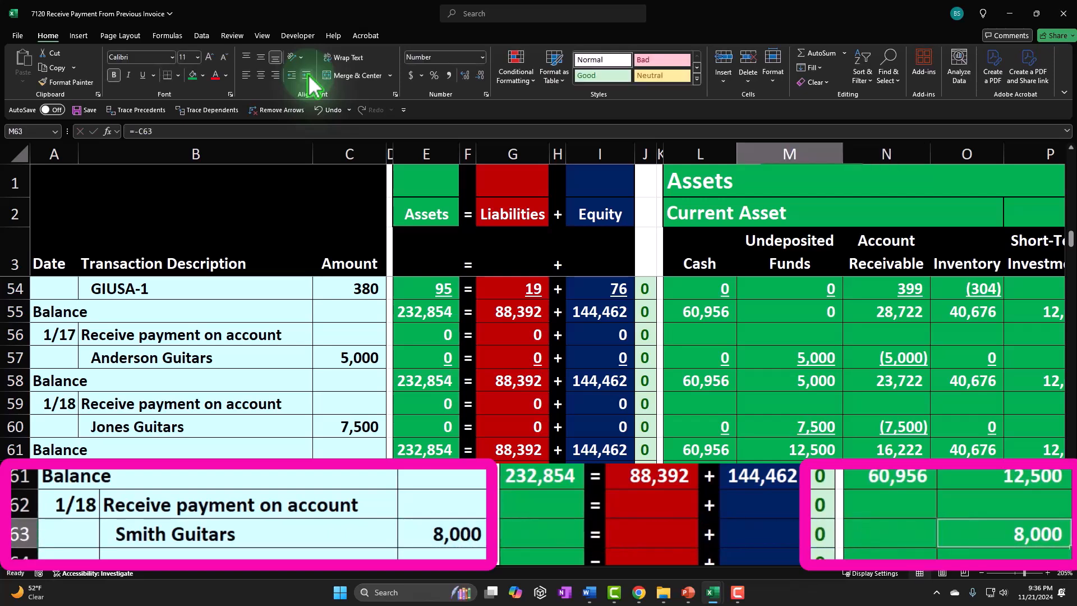
- Enter zeros in the remaining asset and liability columns of the Smith Guitars row, undoing the stray entry in the plus separator column
text(0)
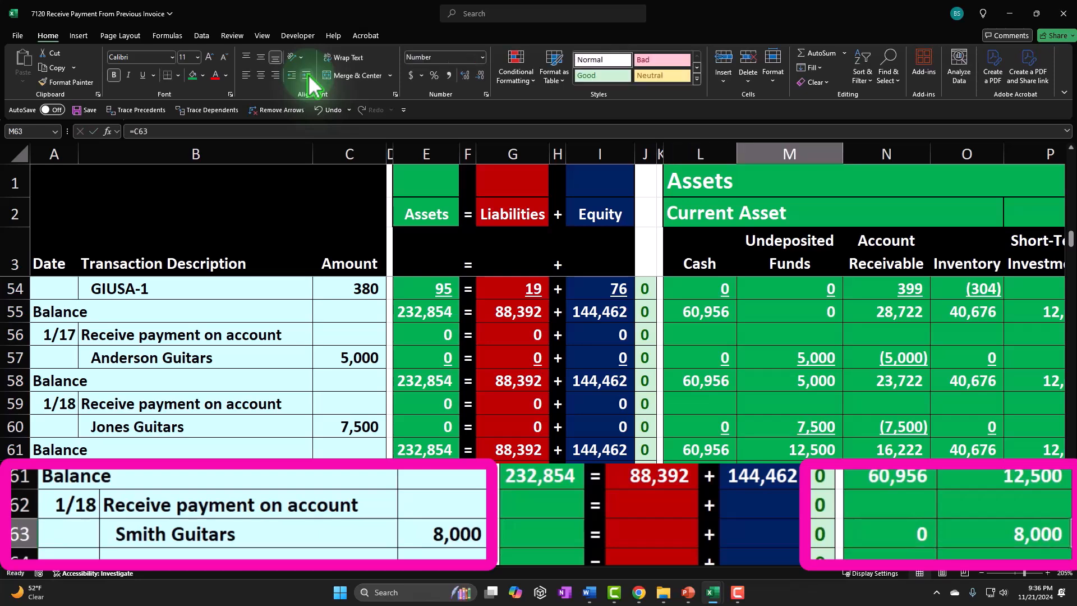
key(Return)
key(Up)
key(Right)
key(Right)
key(Right)
key(Right)
key(Right)
key(Right)
key(Right)
key(Right)
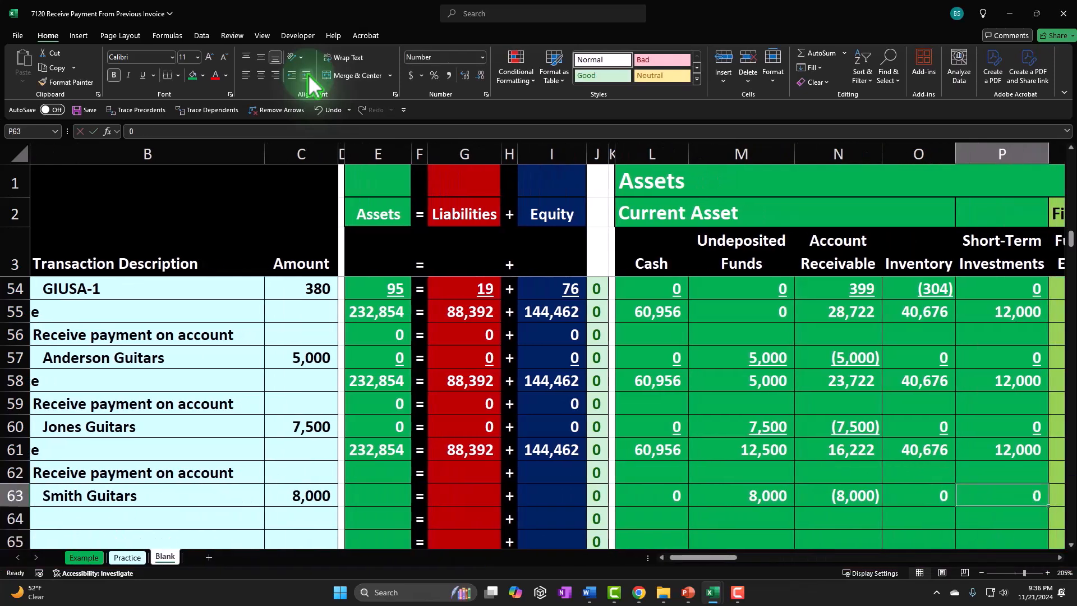
text(0)
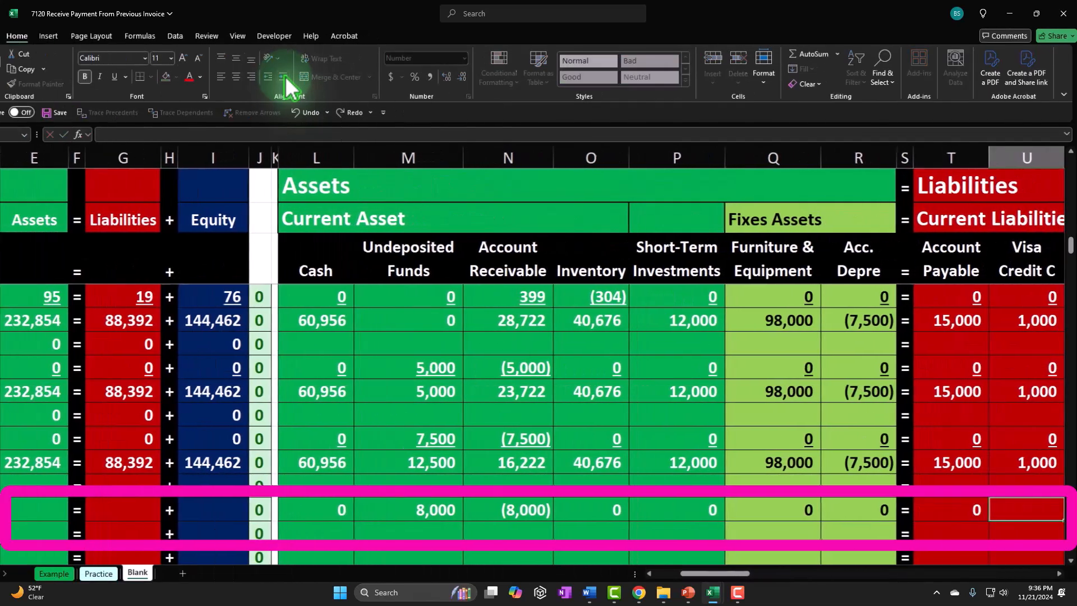
key(Right)
text(0)
key(Right)
text(0)
key(Right)
text(0)
key(Tab)
text(0)
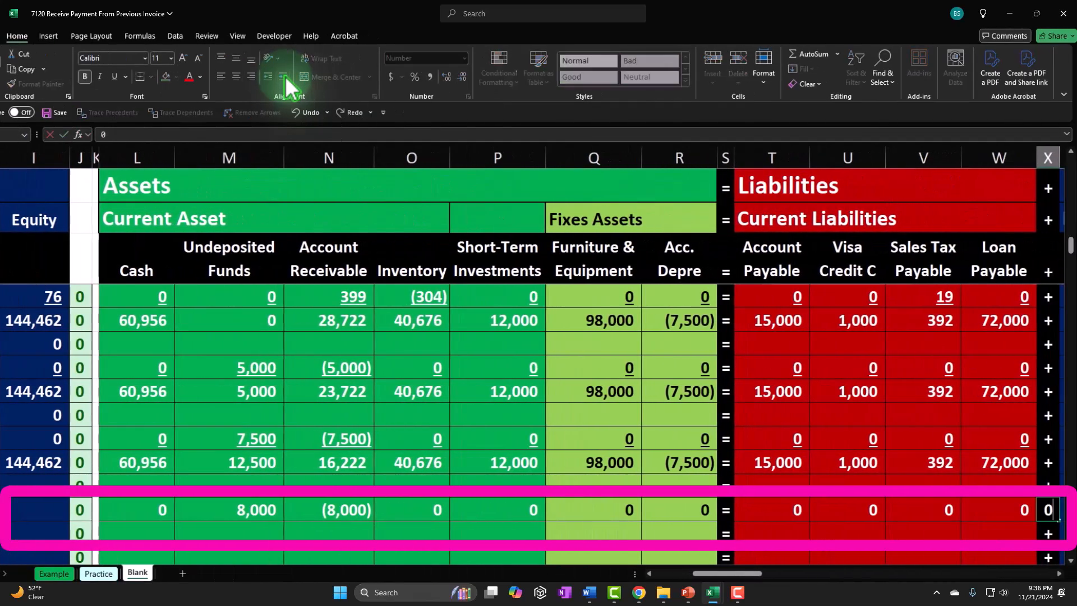
key(Return)
key(ctrl+z)
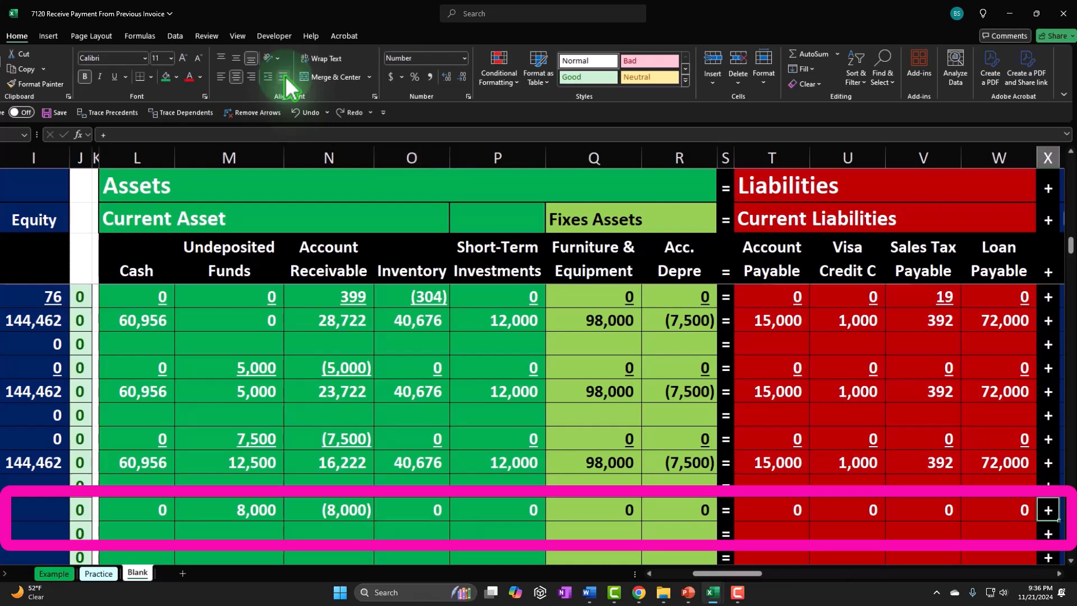
- Enter zeros across the equity and income statement columns of the Smith Guitars row
key(Right)
text(0)
key(Tab)
text(0)
key(Tab)
text(0)
key(Tab)
text(0)
key(Tab)
text(0)
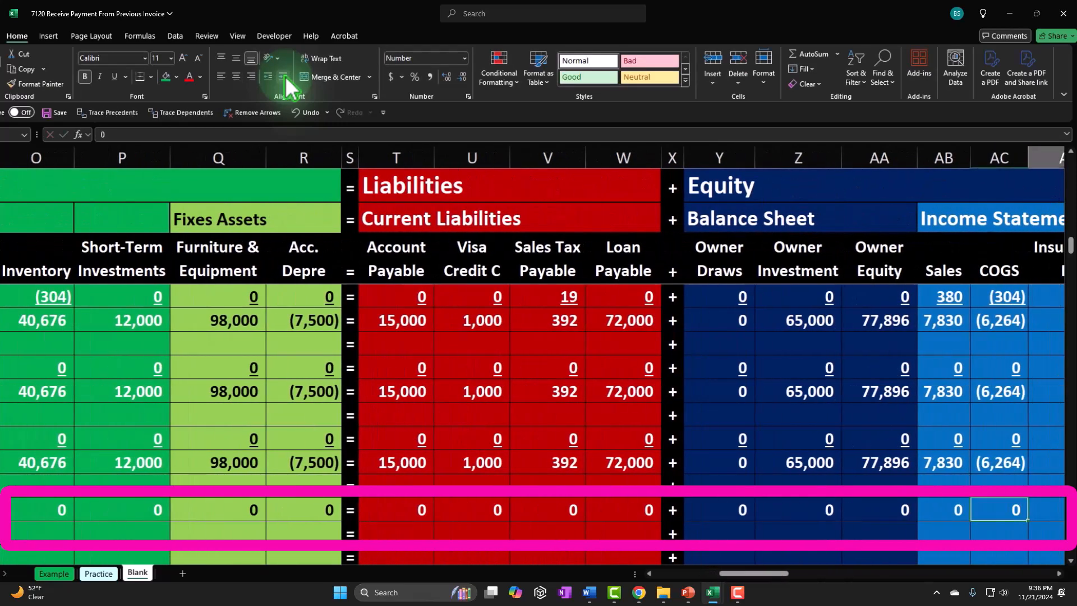
key(Tab)
text(0)
key(Tab)
text(0)
key(Tab)
text(0)
key(Tab)
text(0)
key(Tab)
text(0)
key(Tab)
text(0)
key(Tab)
key(Tab)
key(Tab)
key(Tab)
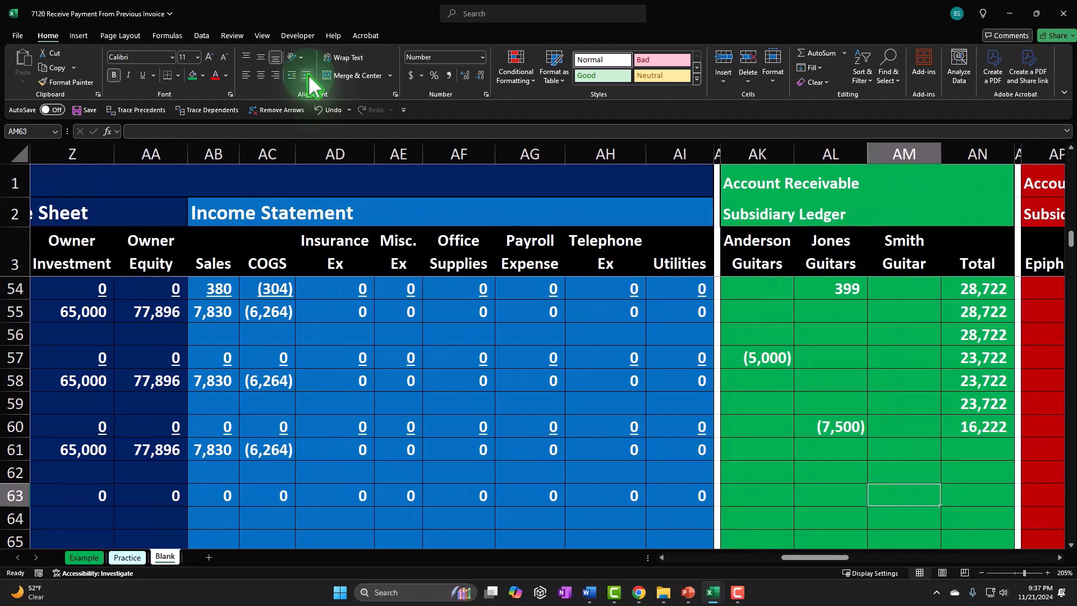
- Enter the negative of the amount in the Smith Guitar subsidiary ledger column on row 63
text(-AI63)
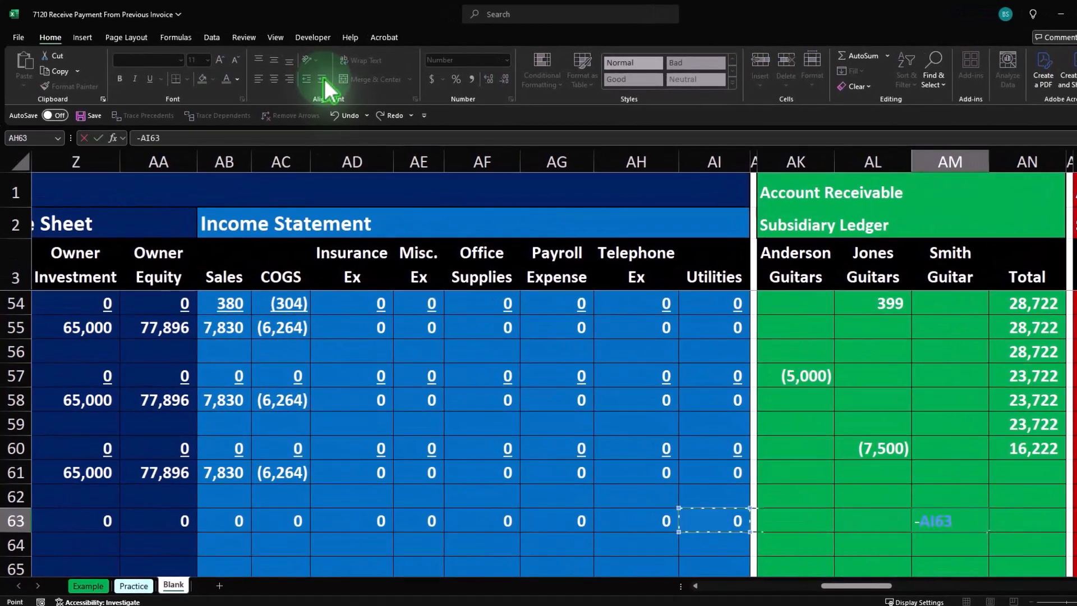
key(Left)
key(Left)
key(Left)
key(Left)
key(Left)
key(Left)
key(Left)
key(Left)
key(Left)
key(Left)
key(Left)
key(Left)
key(Left)
key(Left)
key(Left)
key(Left)
key(Left)
key(Left)
key(Left)
key(Left)
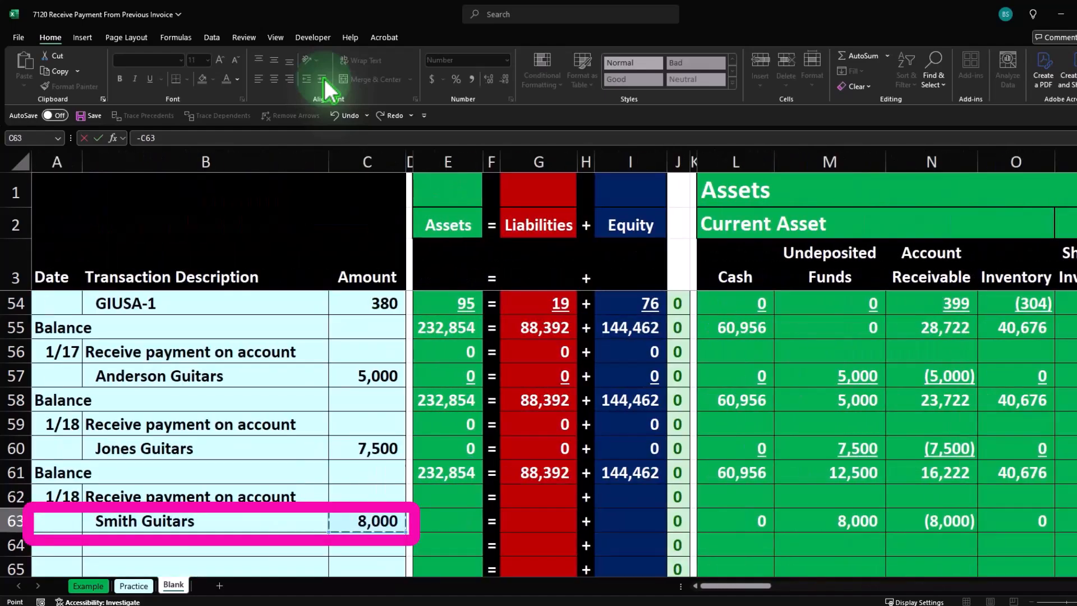
key(Return)
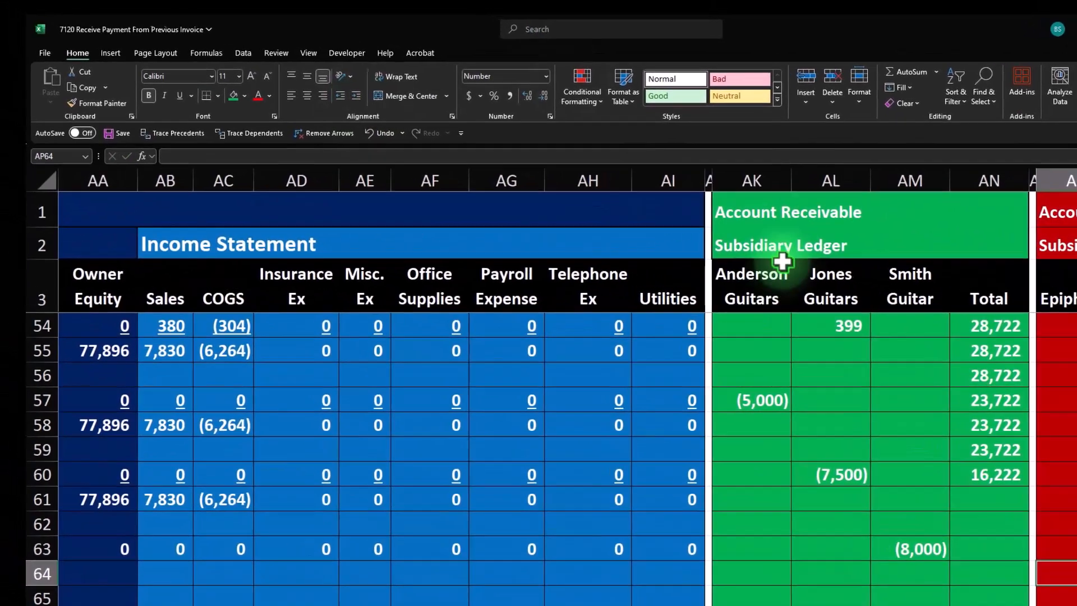
- Fill the subsidiary ledger Total formula down to the Smith Guitars row
scroll(950, 530, up, 17)
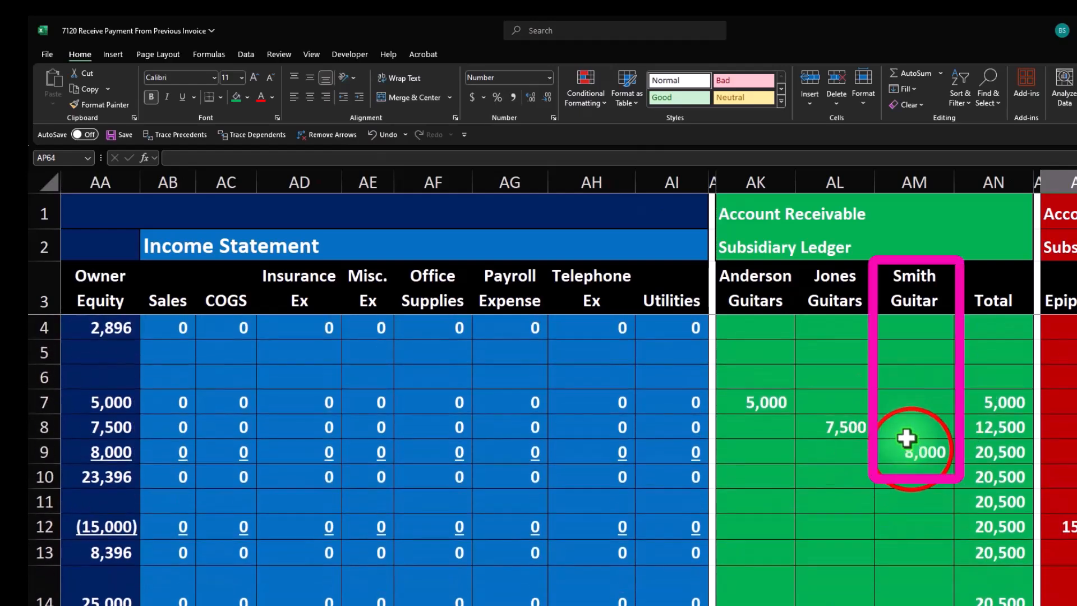
drag(908, 446, 918, 588)
drag(908, 325, 906, 357)
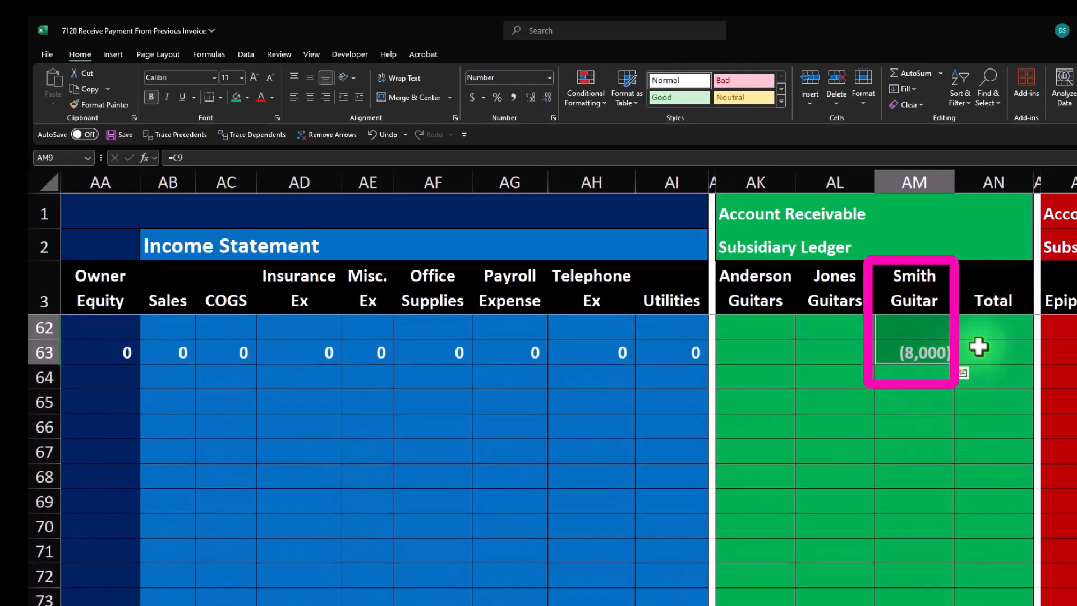
scroll(979, 346, up, 2)
click(990, 435)
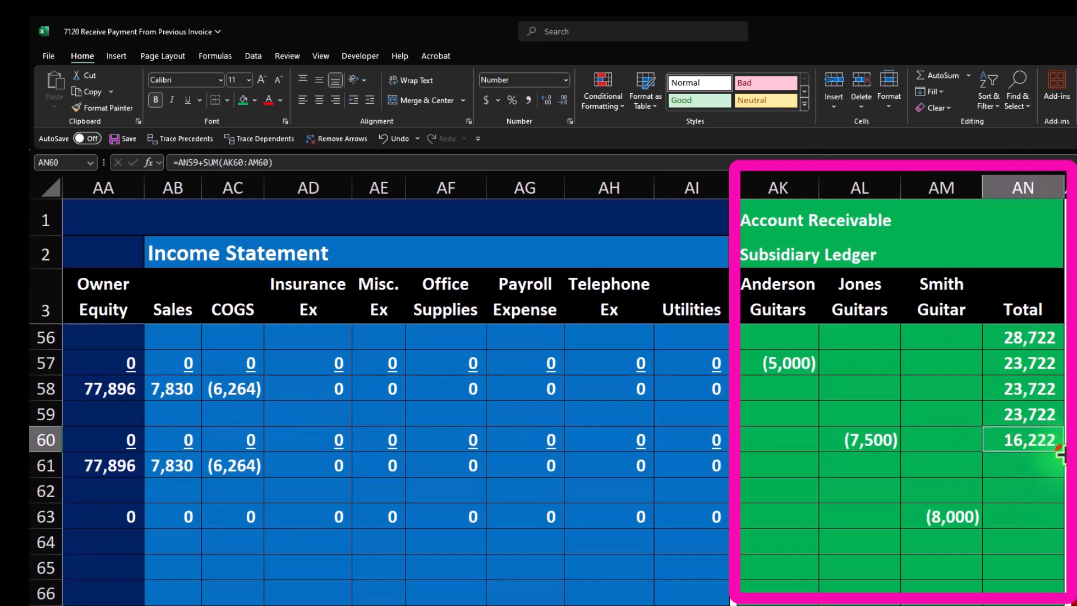
drag(1062, 534, 1053, 532)
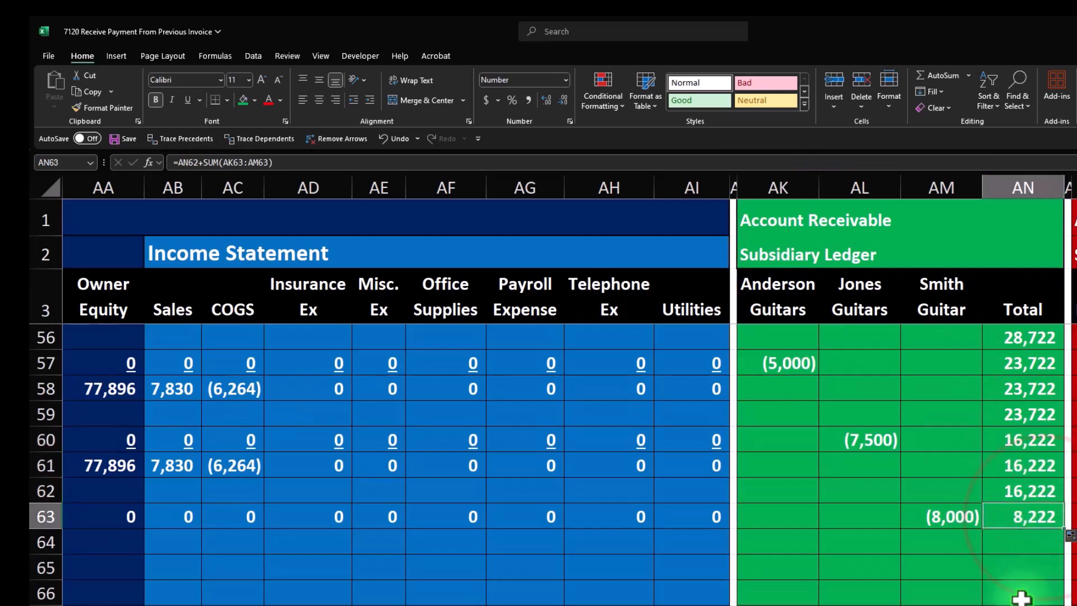
- Underline the Smith Guitars row's amounts across the asset, liability, equity and income statement columns
key(Left)
key(Left)
key(Left)
key(Left)
key(Left)
key(Left)
key(Left)
key(Left)
key(Left)
key(Left)
key(Left)
key(Left)
key(Left)
key(Left)
key(Left)
key(Left)
key(Left)
key(Left)
key(Left)
key(Left)
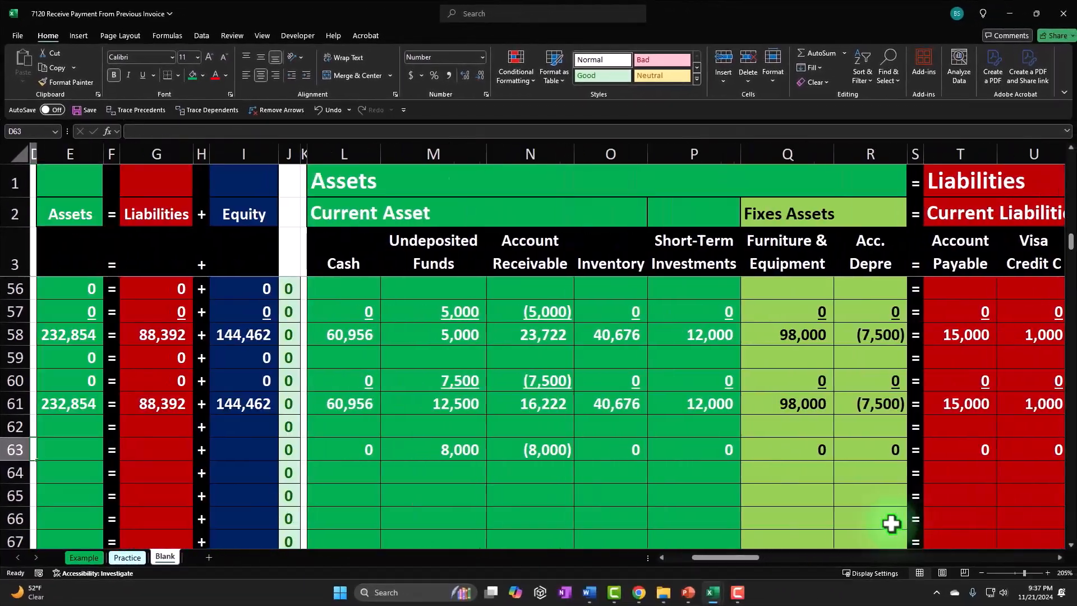
key(Left)
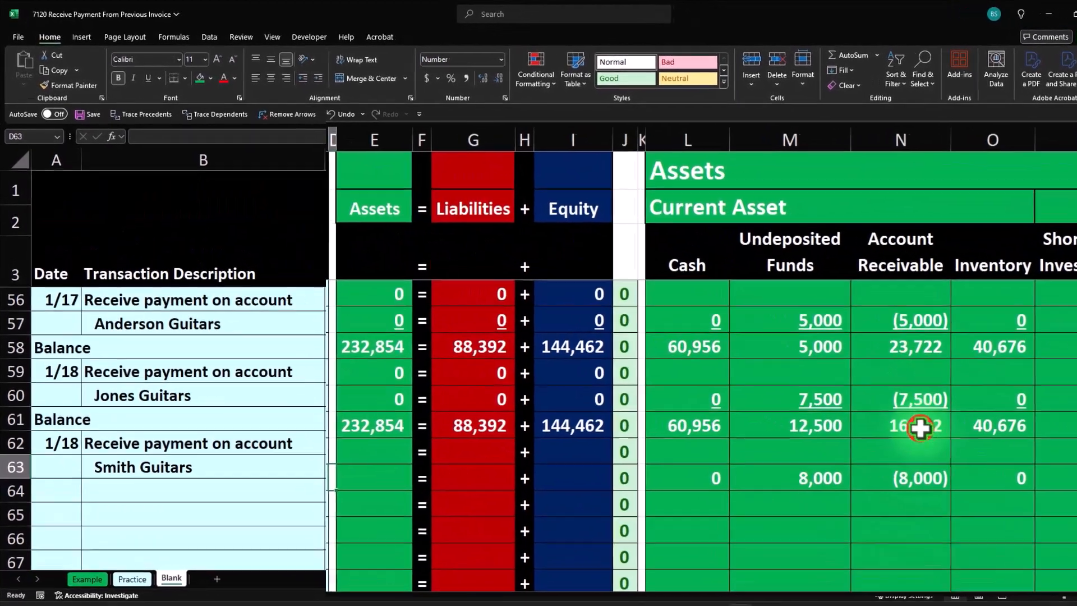
drag(881, 411, 886, 472)
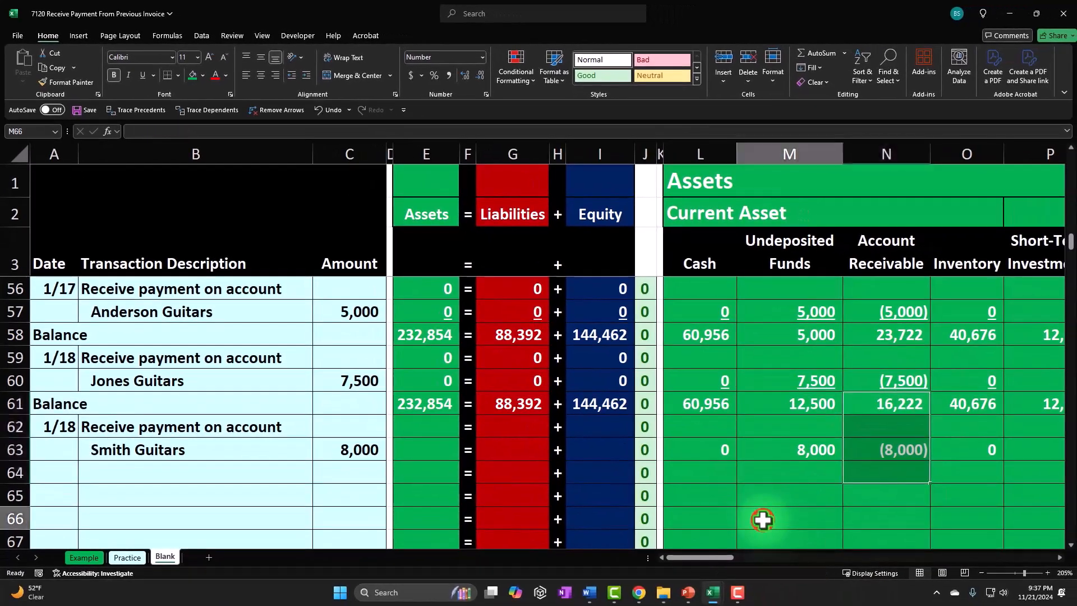
click(767, 533)
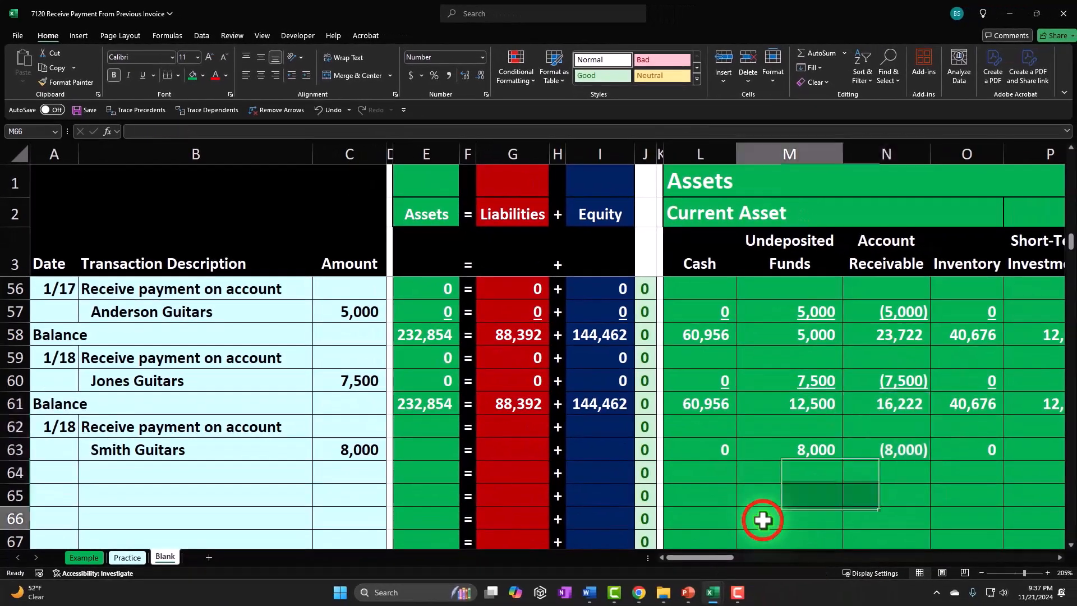
mouse_move(719, 445)
mouse_down()
mouse_move(1041, 444)
mouse_move(727, 449)
mouse_up()
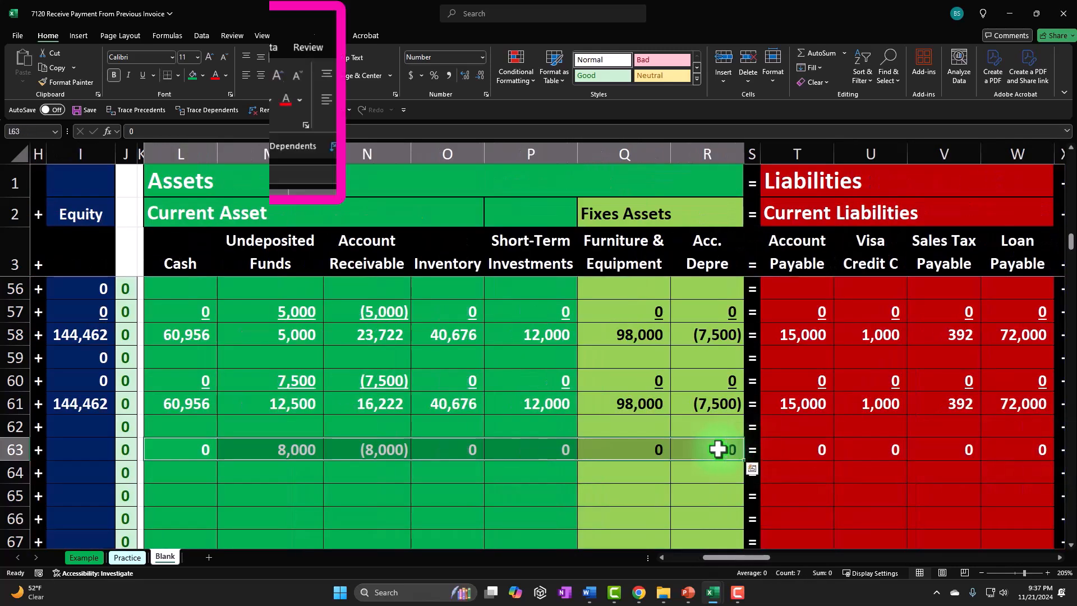
drag(817, 449, 1021, 449)
click(143, 79)
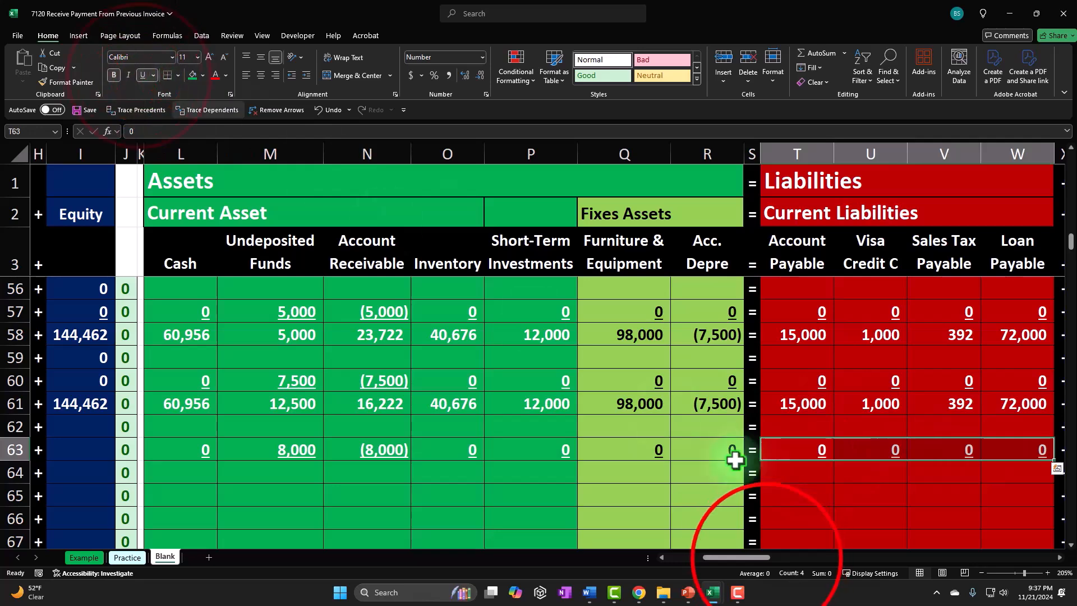
drag(737, 557, 768, 557)
drag(703, 450, 1052, 448)
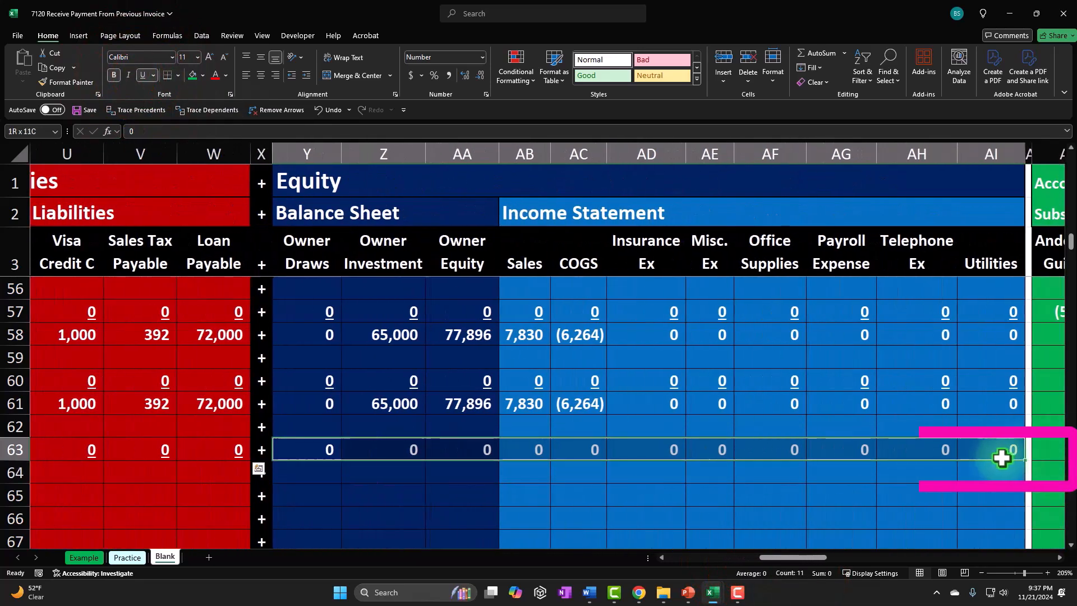
click(143, 75)
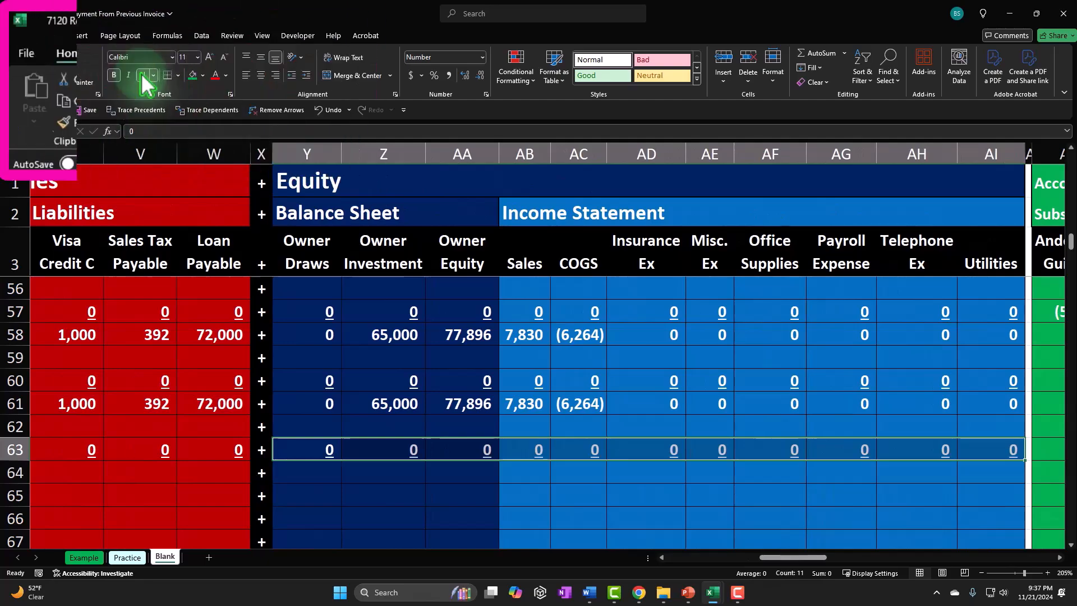
- Fill the Assets, Liabilities and Equity total formulas down through the two Smith Guitars transaction rows
key(Left)
key(Left)
key(Left)
key(Left)
key(Left)
key(Left)
key(Left)
key(Left)
key(Left)
key(Left)
key(Left)
key(Home)
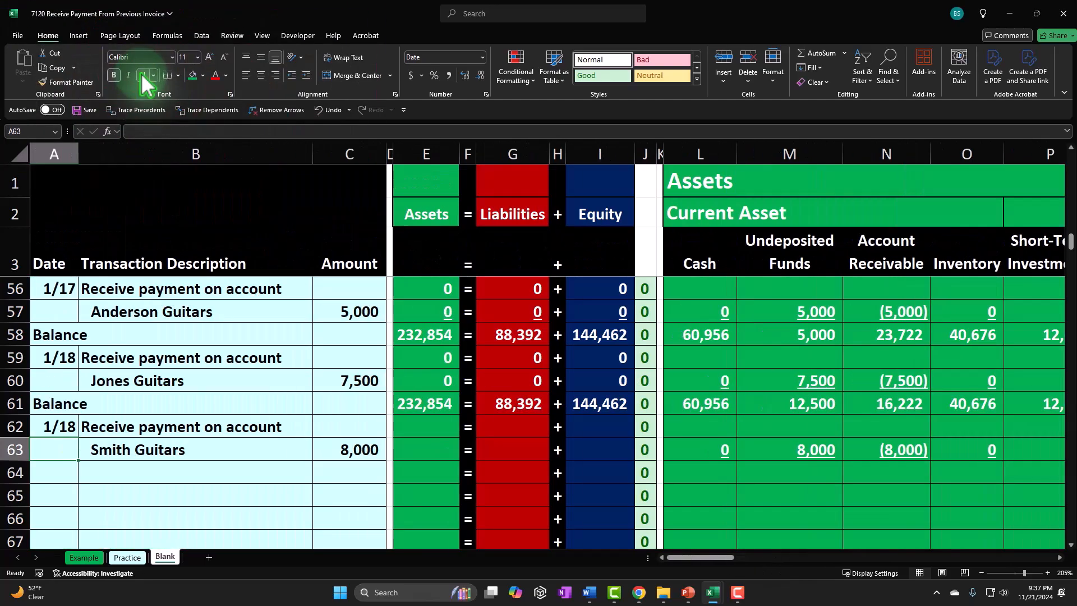
key(Right)
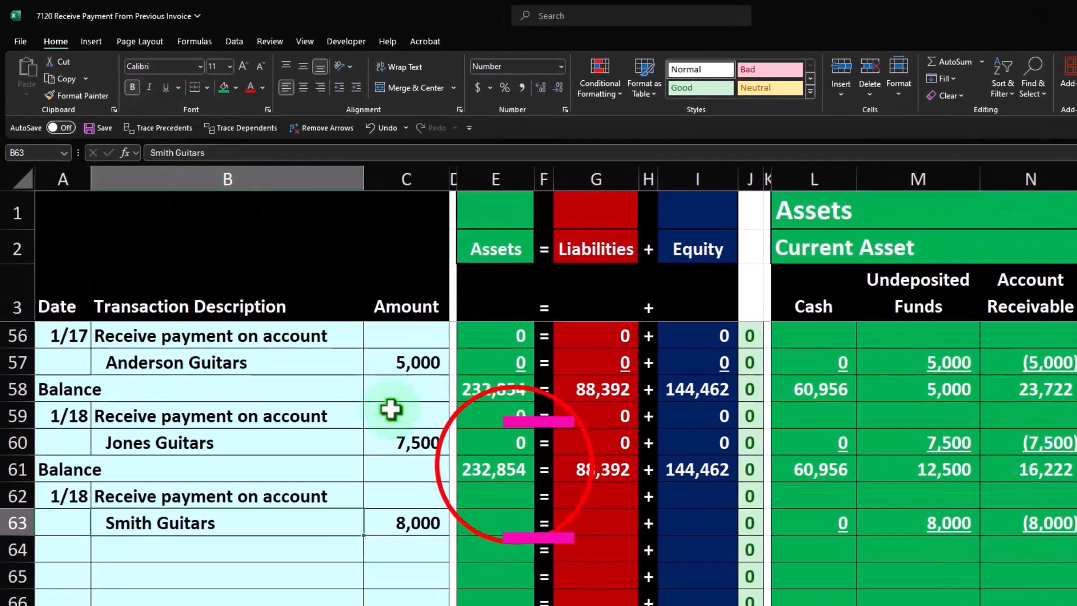
click(514, 463)
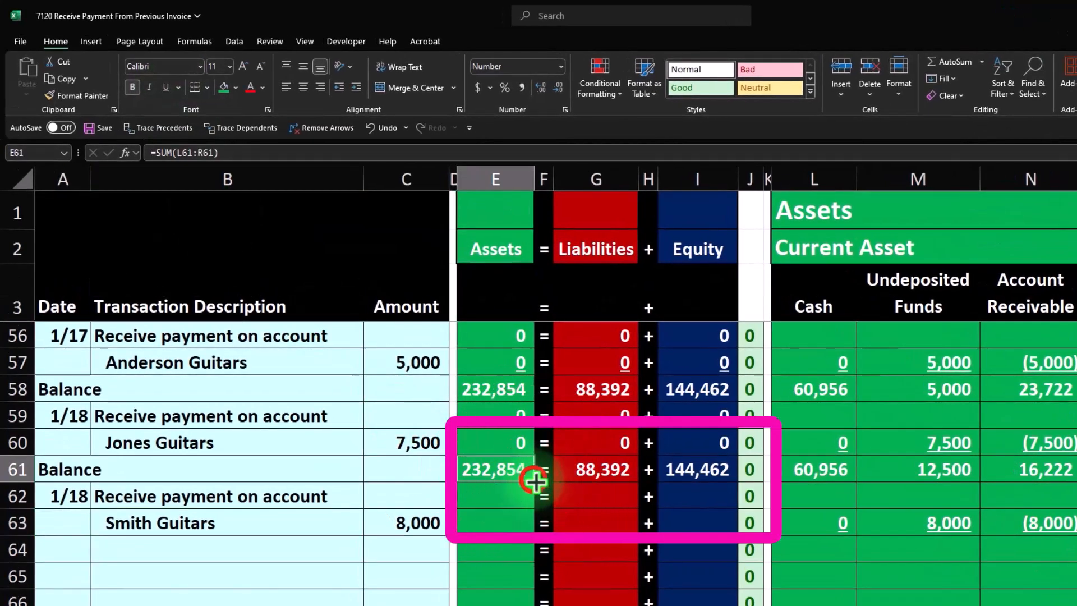
drag(531, 511, 532, 524)
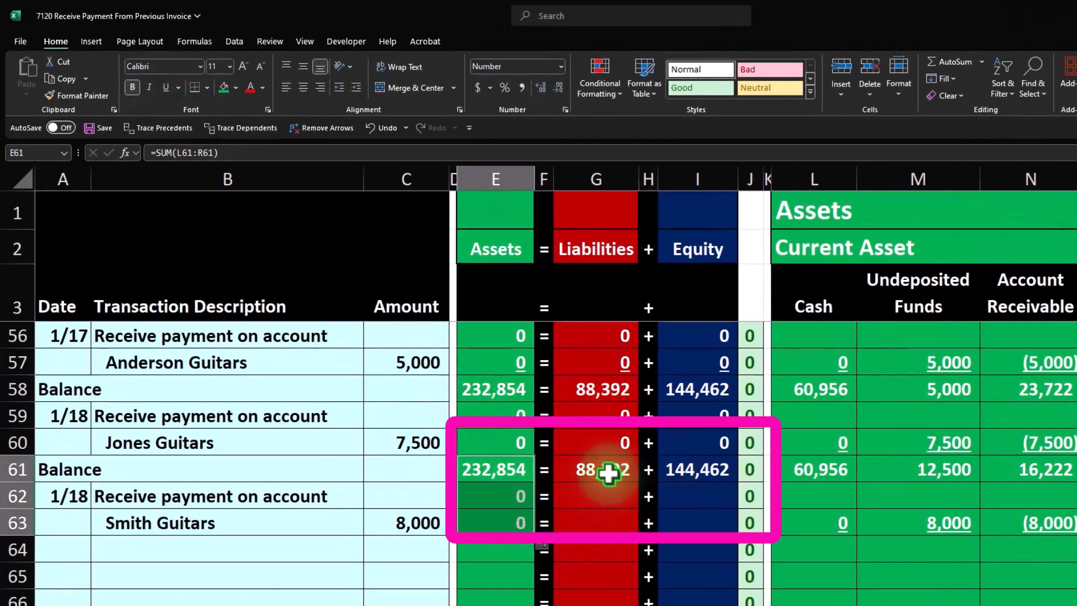
click(629, 474)
drag(638, 482, 640, 524)
click(701, 470)
drag(736, 482, 735, 525)
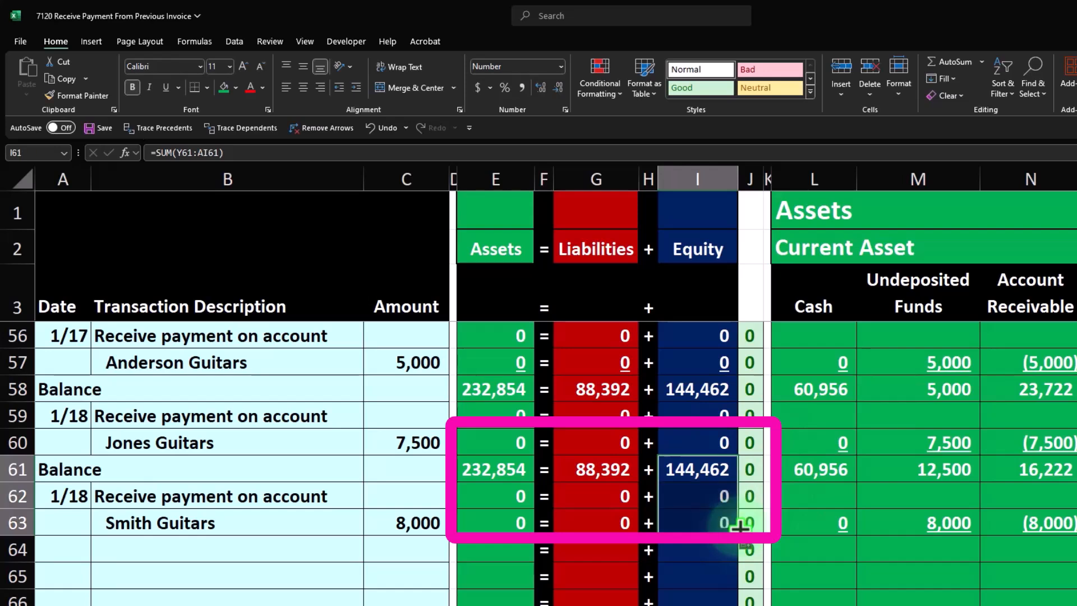
key(Left)
key(Left)
key(Left)
key(Left)
key(Left)
key(Left)
key(Left)
key(Left)
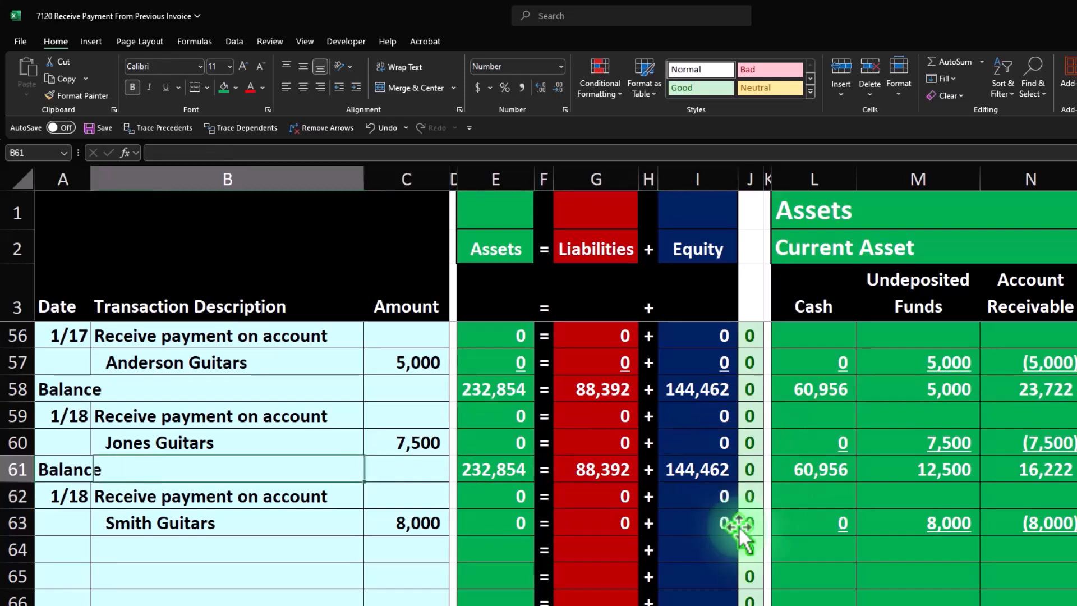
- Label row 64 as a Balance row by referencing the Balance description on row 61
key(Down)
key(Down)
key(Down)
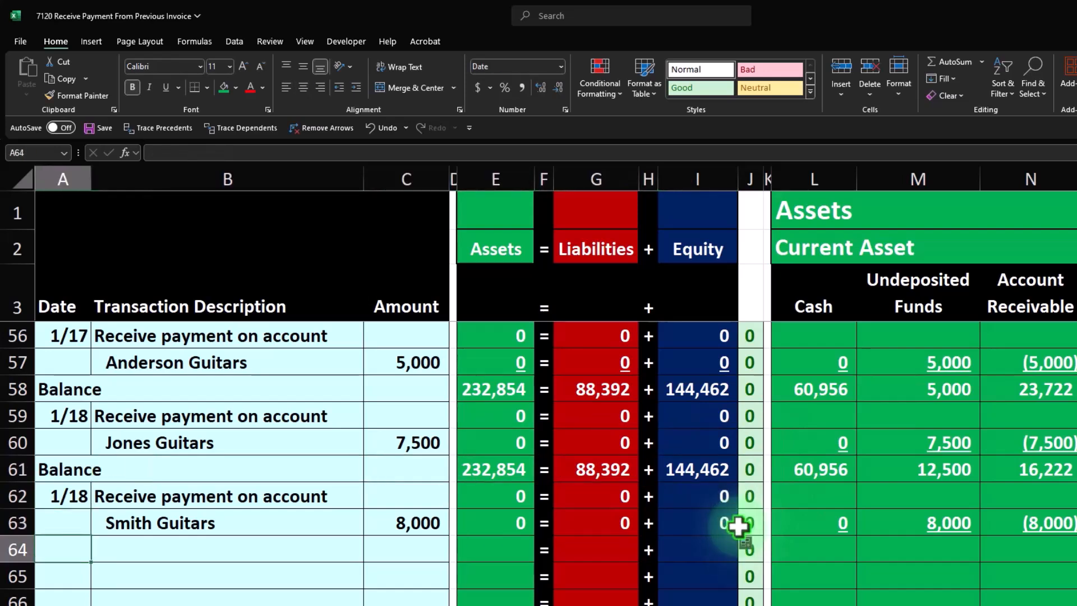
text(=)
key(Up)
key(Up)
key(Up)
key(Tab)
key(Tab)
key(Tab)
key(Tab)
key(Tab)
key(Tab)
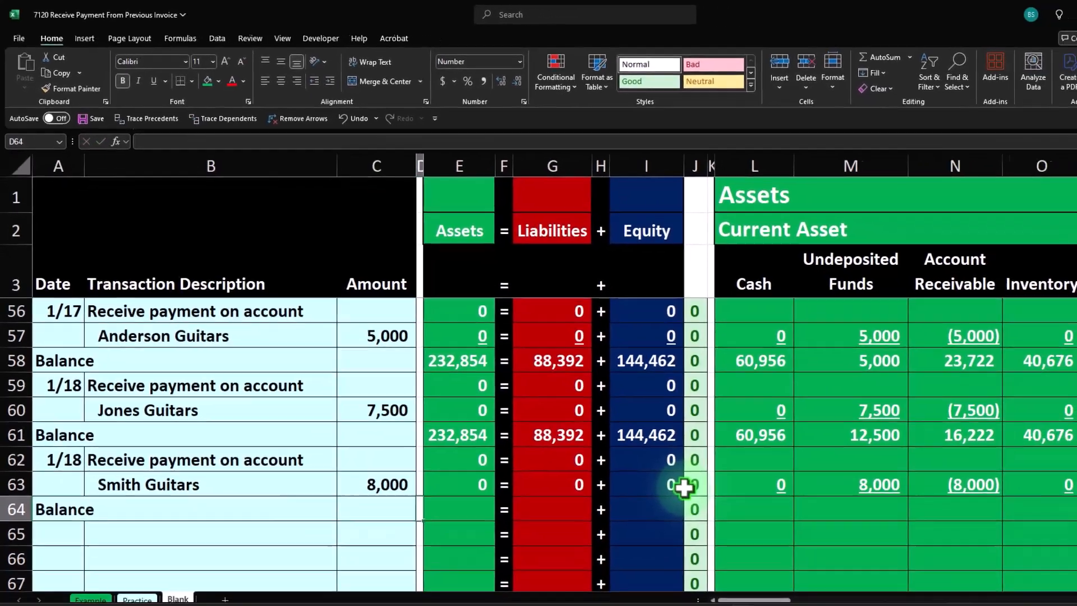
key(Tab)
key(Tab)
key(Tab)
key(Tab)
key(Tab)
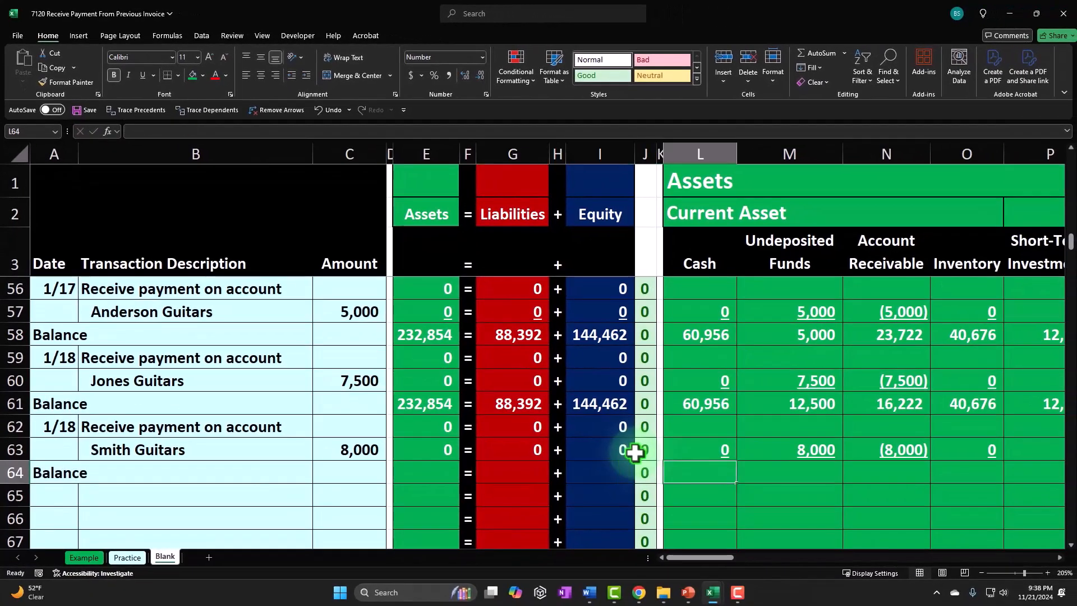
- Enter a SUM formula in the Cash column on row 64 totalling rows 61 through 63
text(=sum()
key(Up)
key(Up)
key(Up)
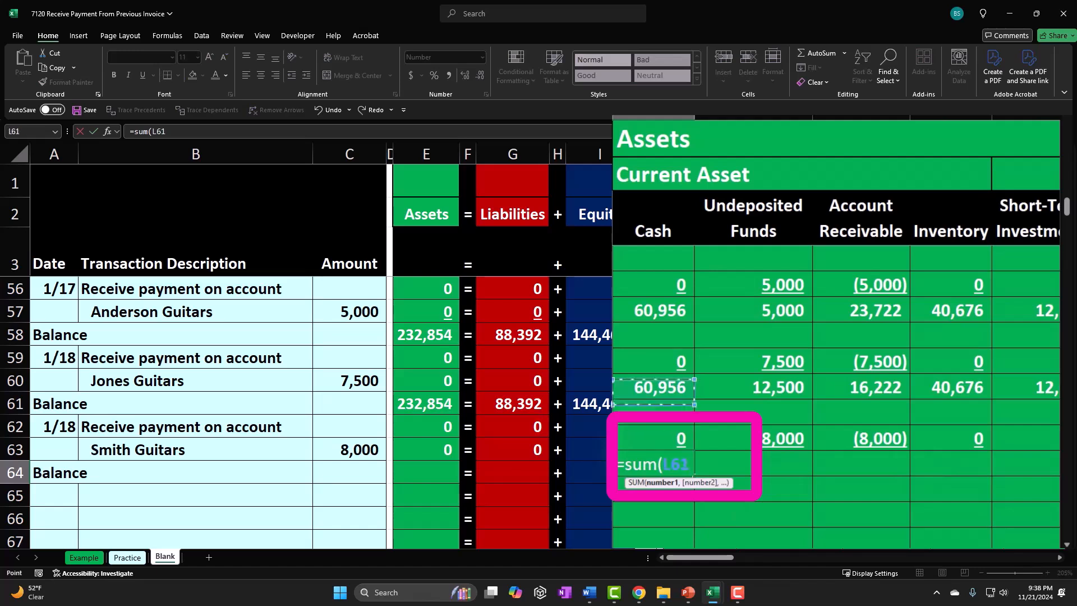
key(shift+Down)
key(shift+Down)
key(Return)
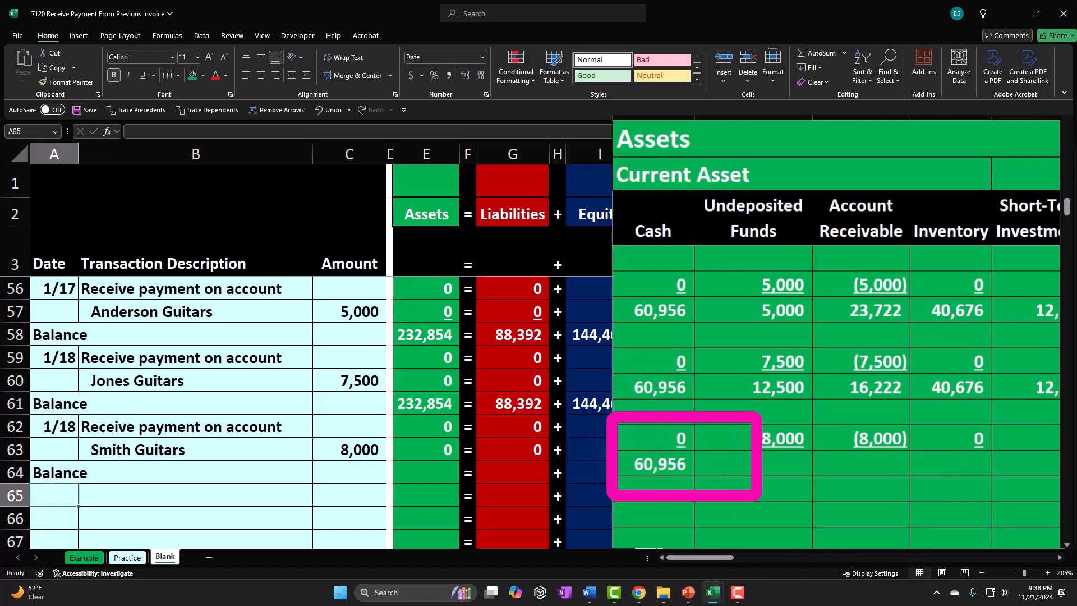
- Copy the Cash balance formula across the asset, liability and equity columns on row 64, pasting as formulas
click(673, 468)
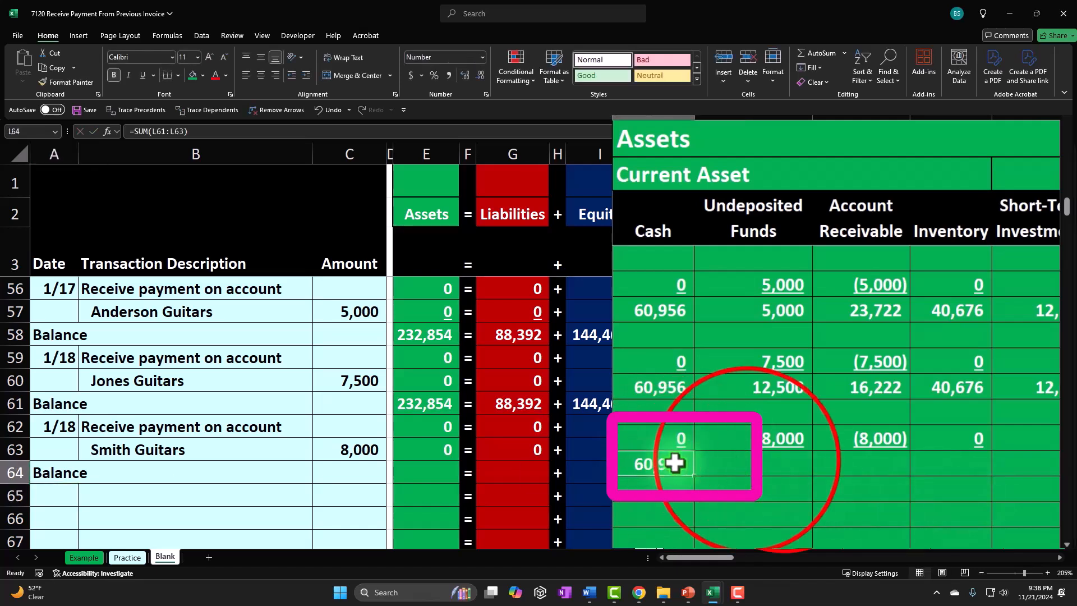
key(ctrl+c)
drag(748, 460, 519, 462)
right_click(519, 466)
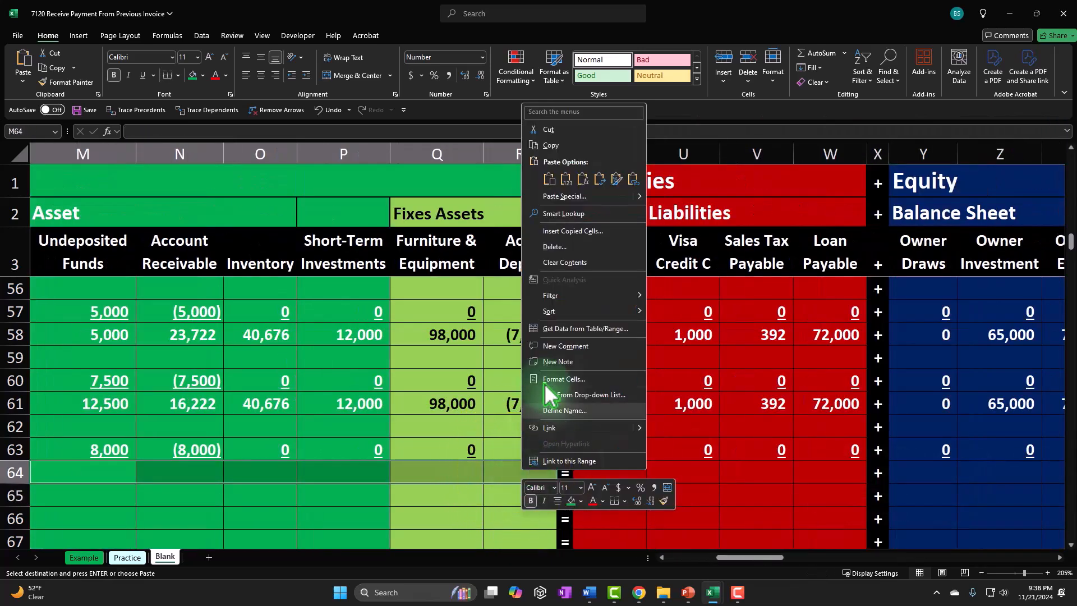
click(611, 208)
drag(633, 471, 811, 471)
right_click(811, 472)
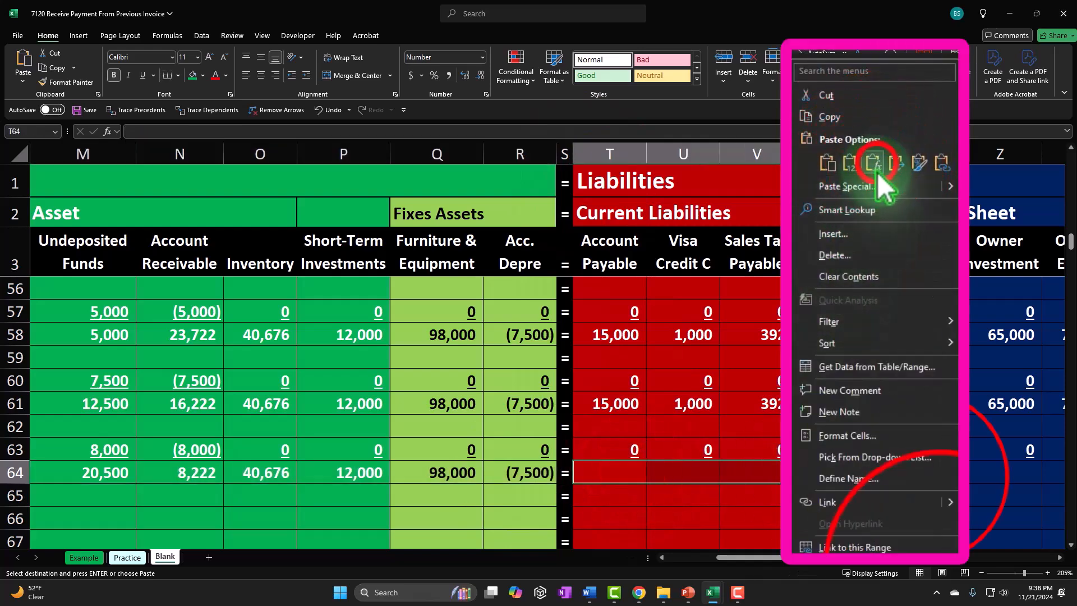
click(892, 164)
drag(923, 476, 1019, 470)
right_click(1020, 470)
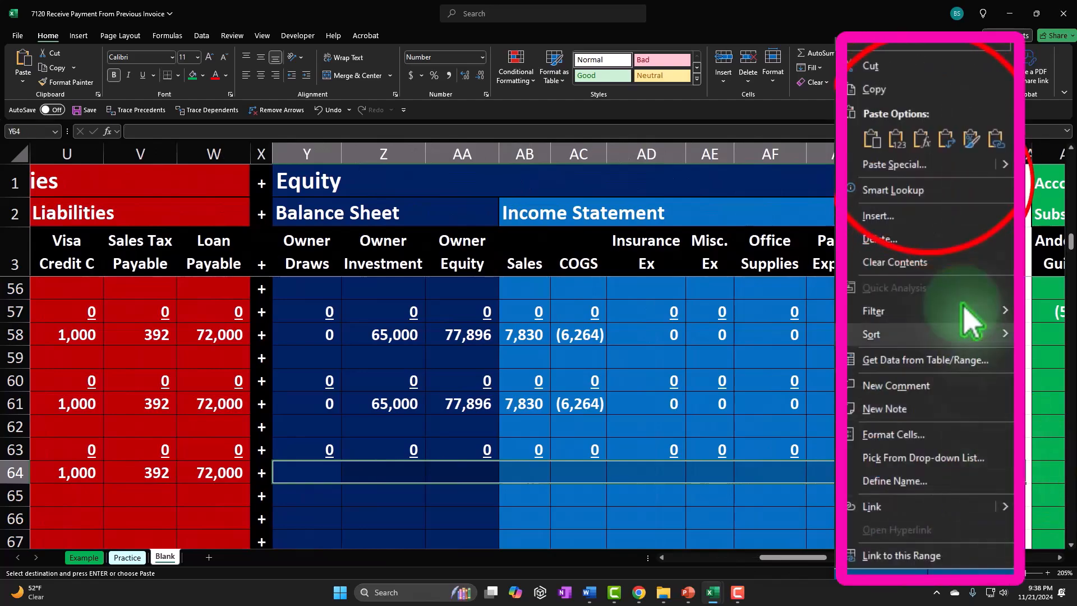
click(922, 141)
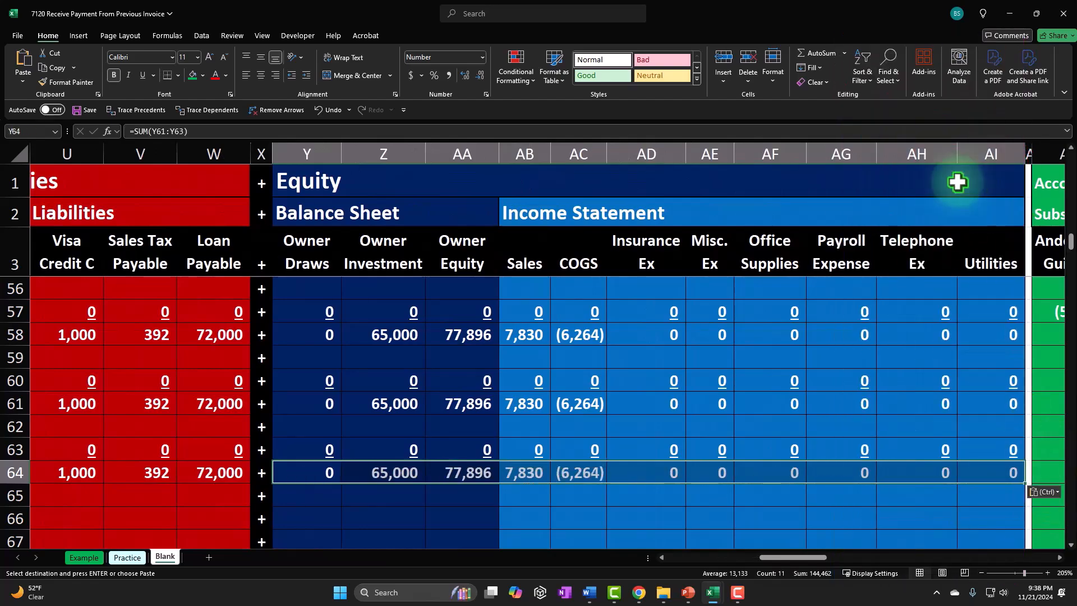
- Fill the Assets, Liabilities, Equity and check formulas down into the row 64 Balance row
key(Left)
key(Left)
key(Left)
key(Left)
key(Left)
key(Left)
key(Left)
key(Left)
key(Left)
key(Left)
key(Left)
key(Left)
key(Left)
key(Left)
key(Left)
key(Left)
key(Left)
key(Left)
key(Left)
key(Left)
key(Left)
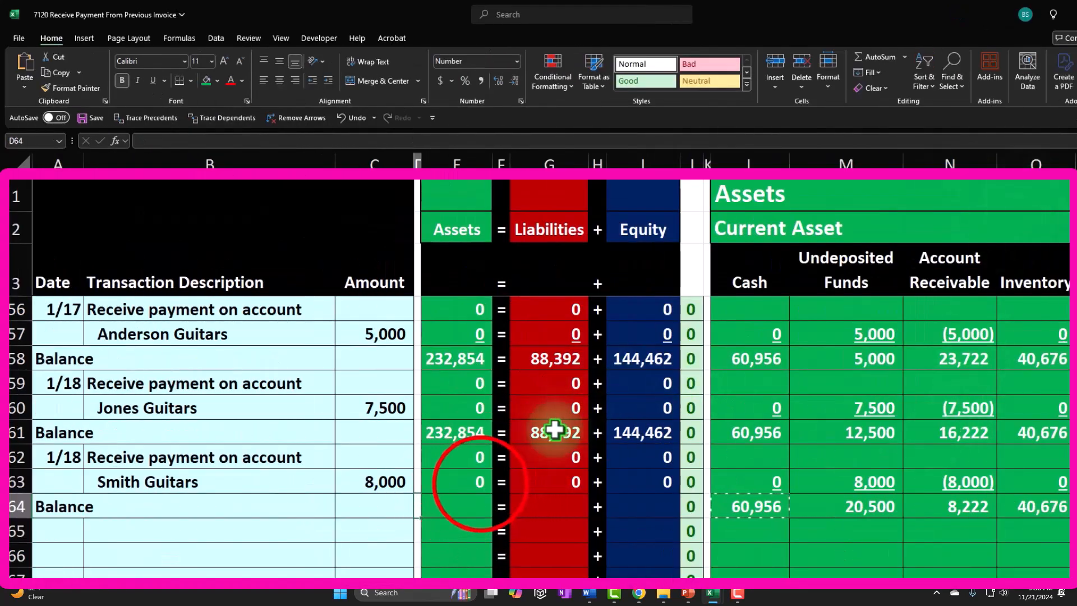
click(480, 484)
drag(493, 494, 498, 509)
click(552, 491)
drag(589, 494, 591, 510)
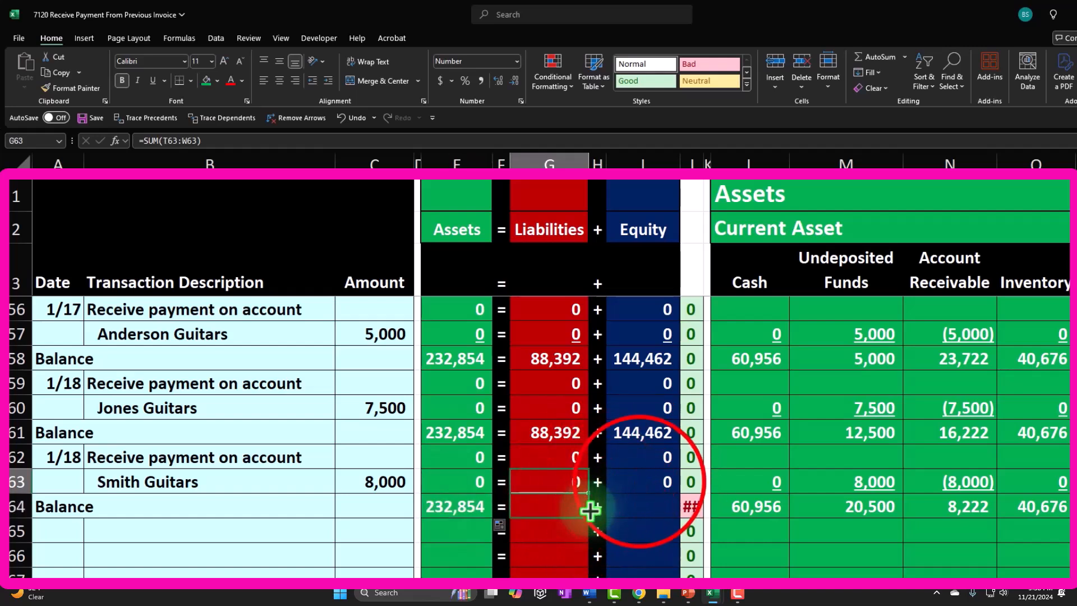
click(630, 488)
drag(680, 495, 689, 505)
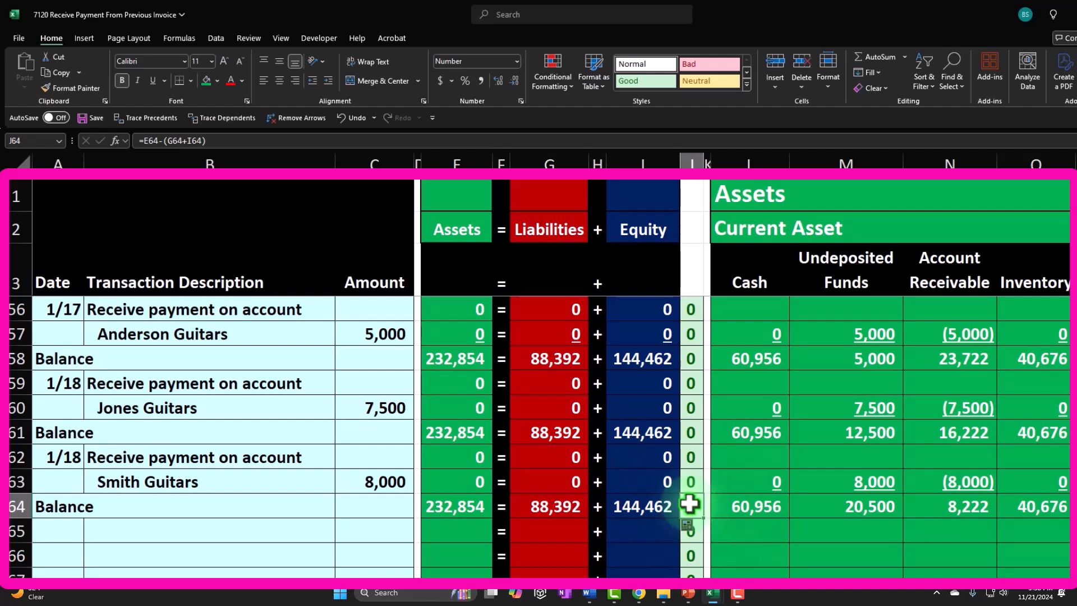
click(690, 506)
- Underline the Assets, Liabilities and Equity totals on the Jones Guitars and Smith Guitars rows
click(458, 408)
ctrl+click(550, 408)
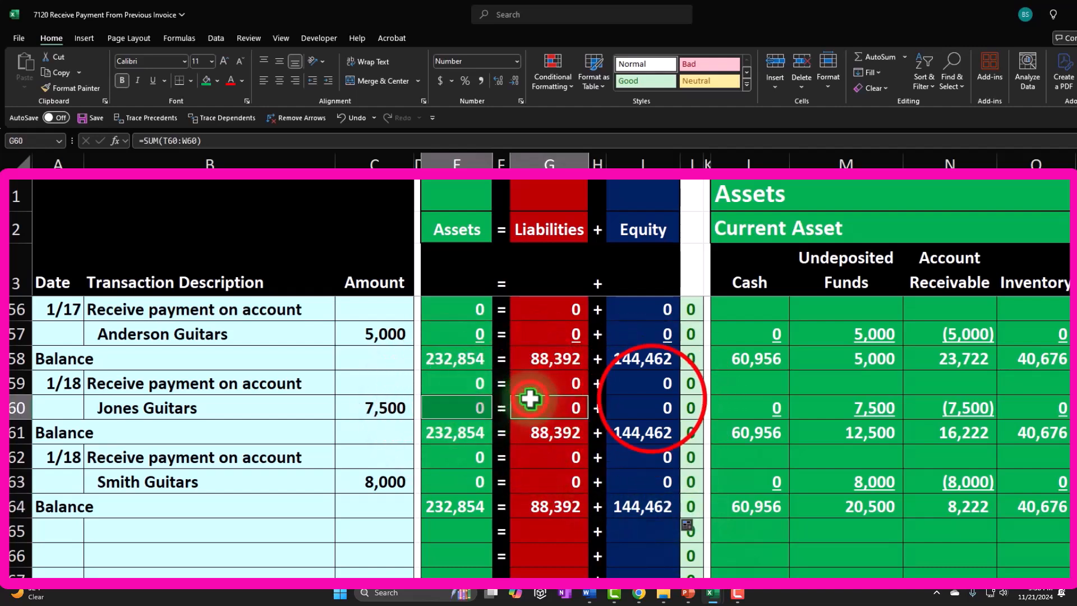
ctrl+click(651, 399)
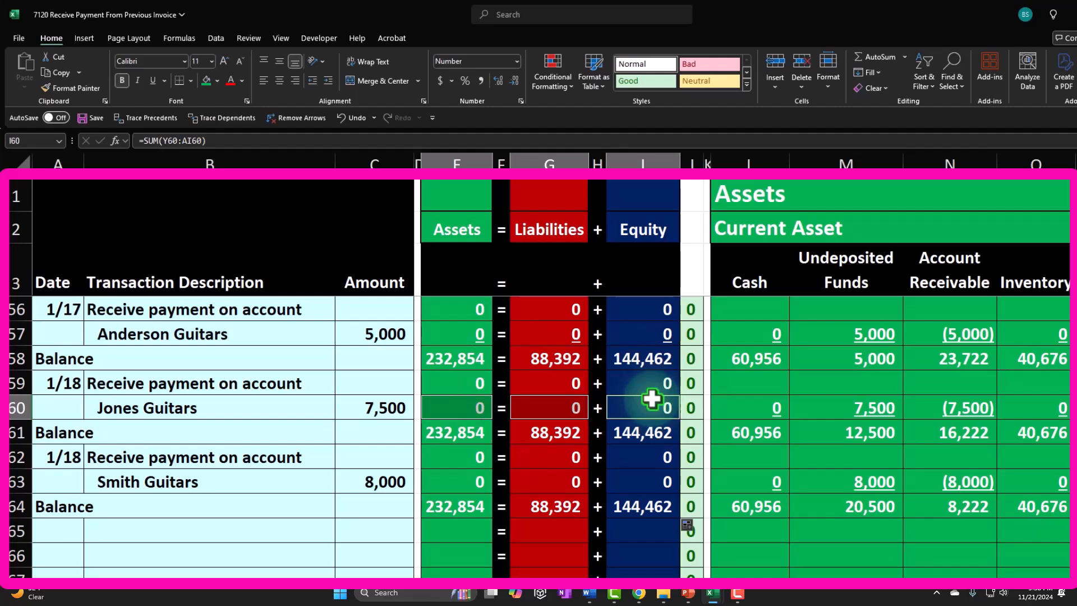
click(153, 79)
click(464, 480)
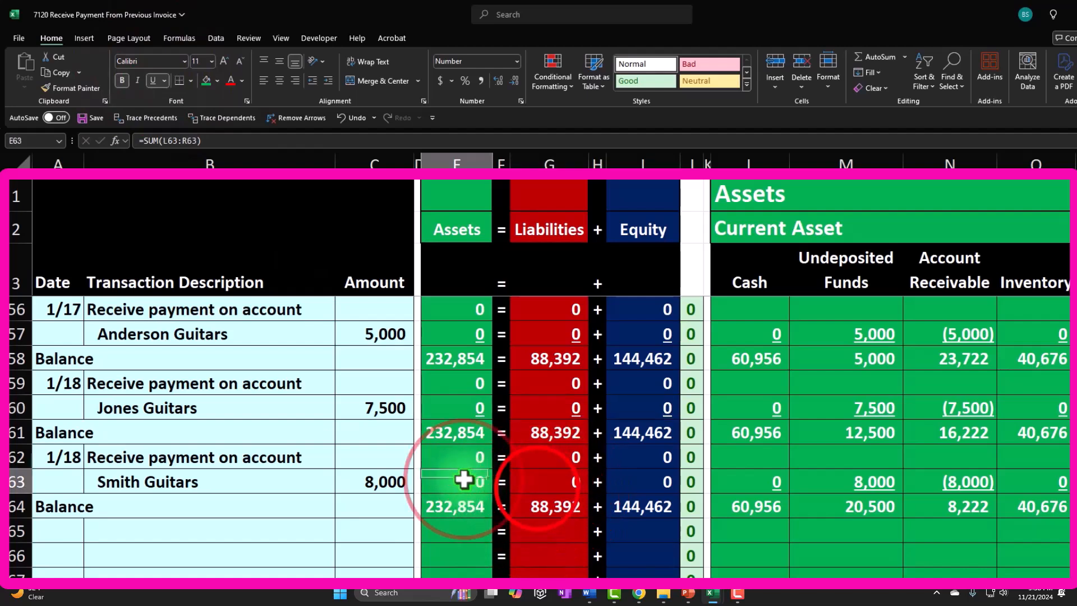
ctrl+click(539, 481)
ctrl+click(640, 481)
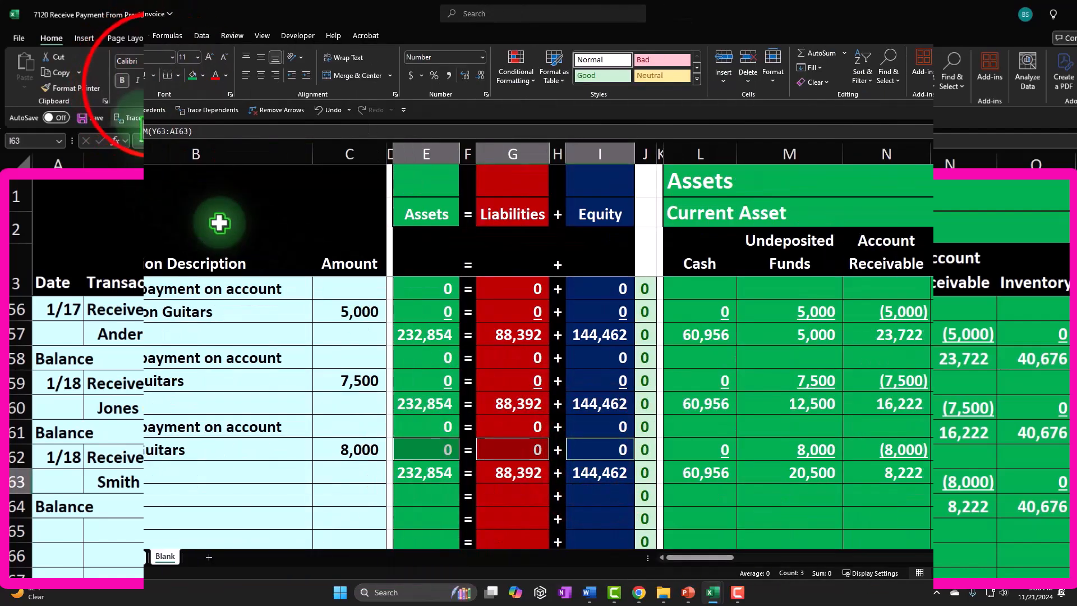
click(152, 79)
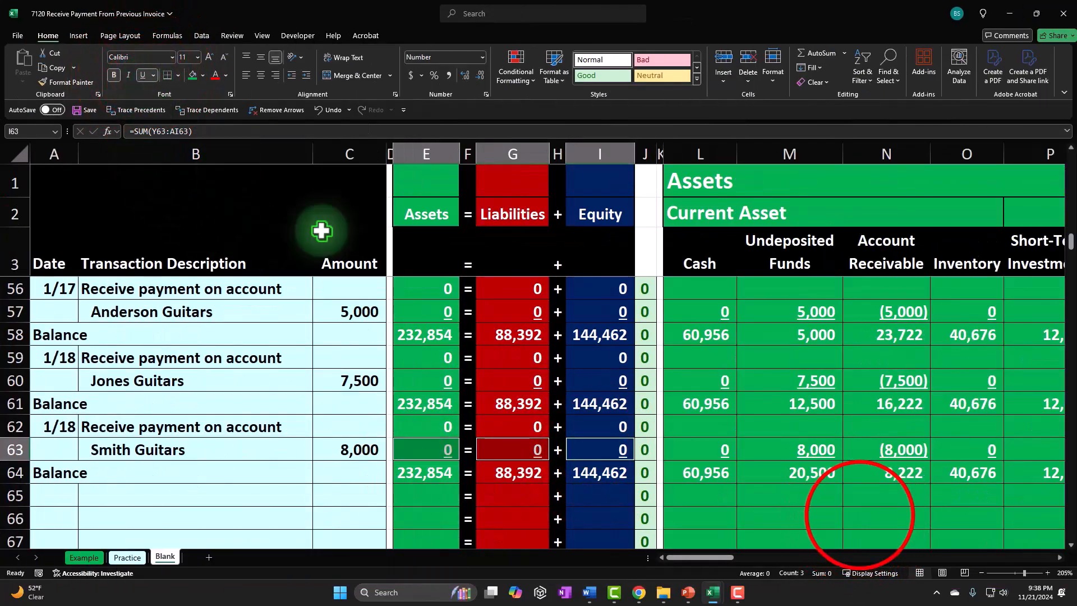
- Review the Undeposited Funds balances and transaction formulas for the three customer payments
click(814, 474)
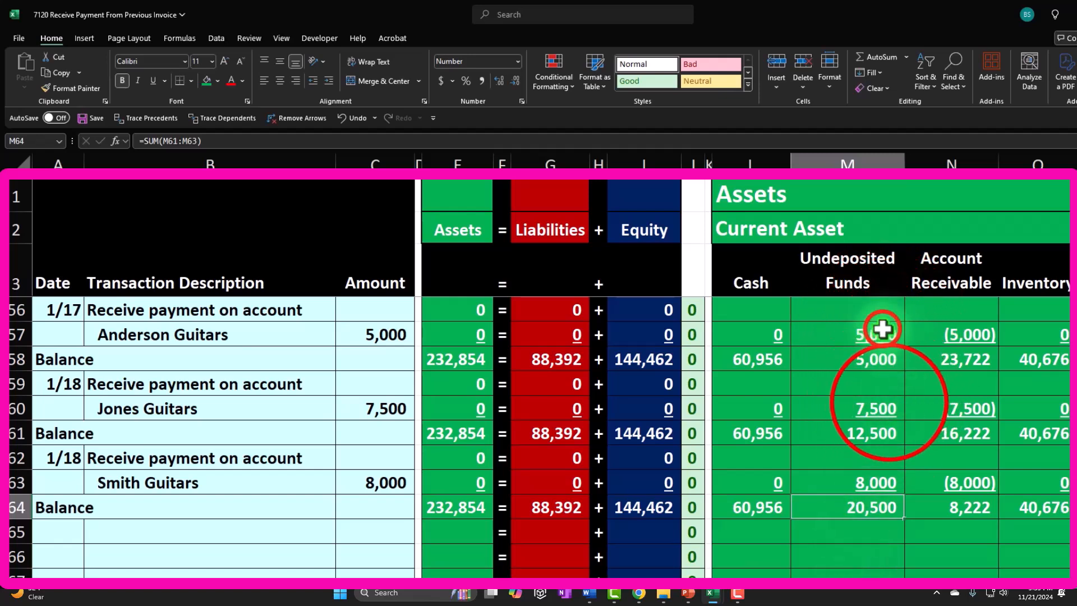
click(890, 404)
click(891, 491)
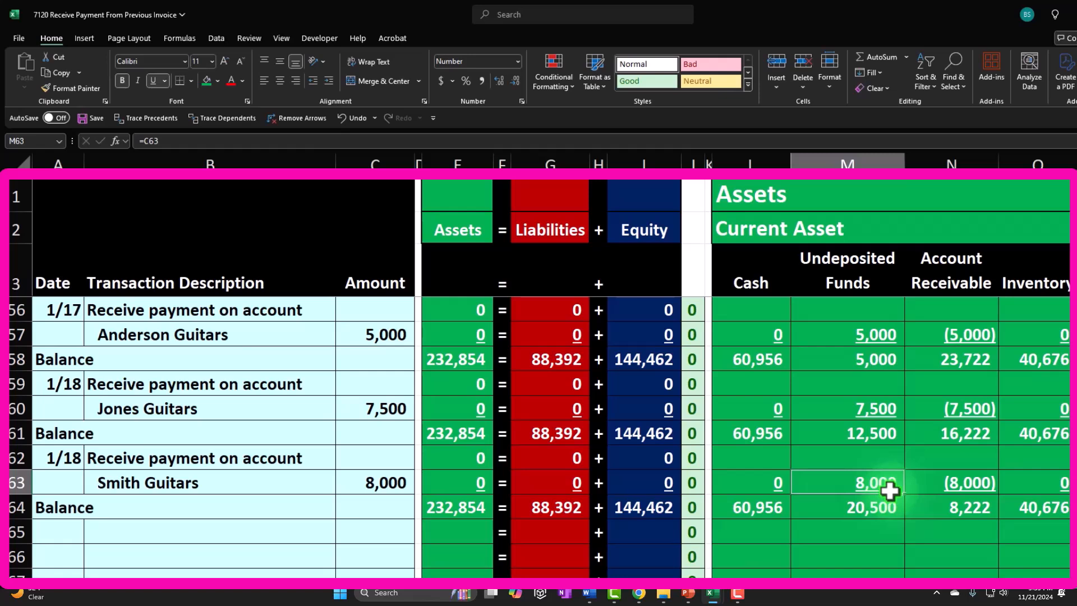
click(872, 515)
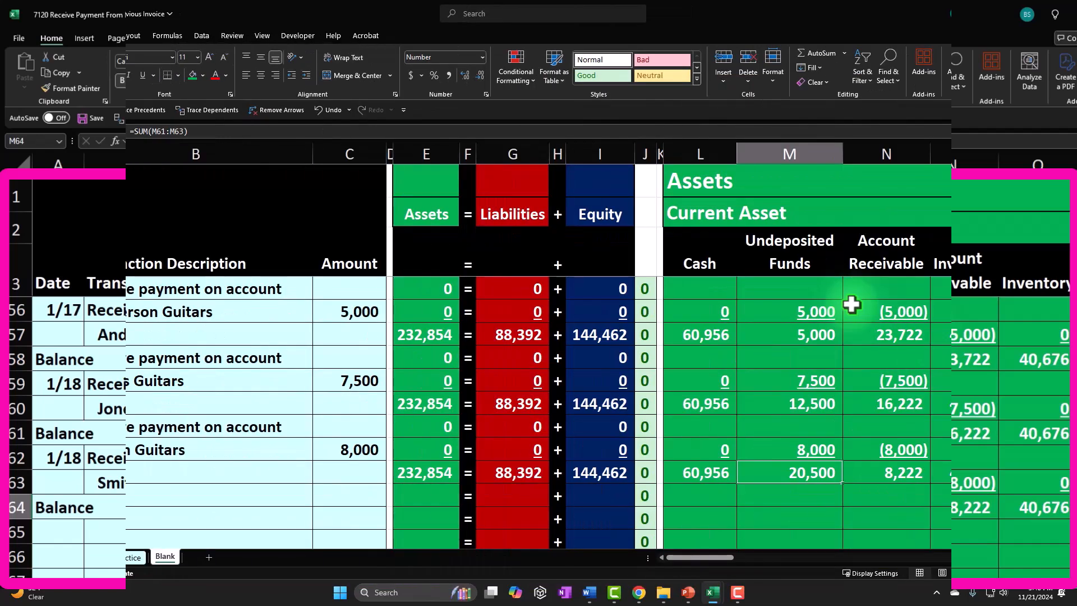
click(280, 358)
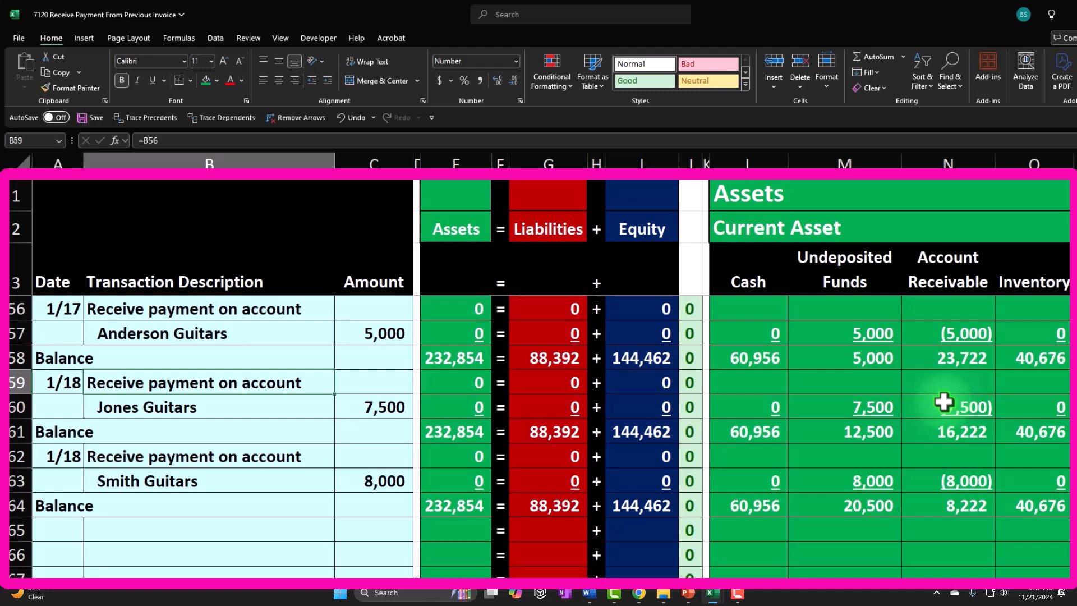
click(883, 413)
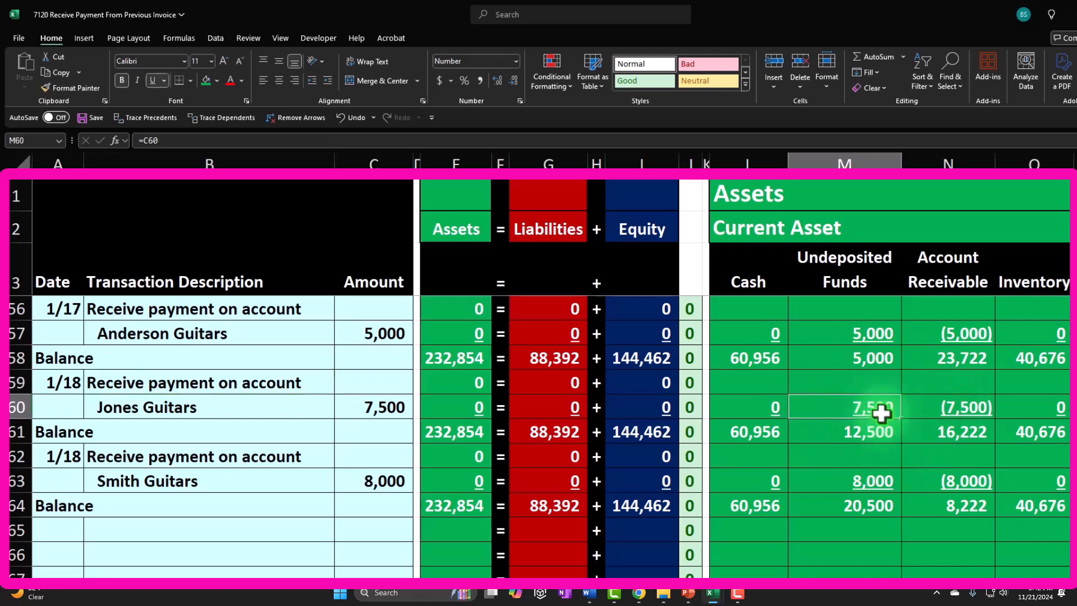
click(761, 414)
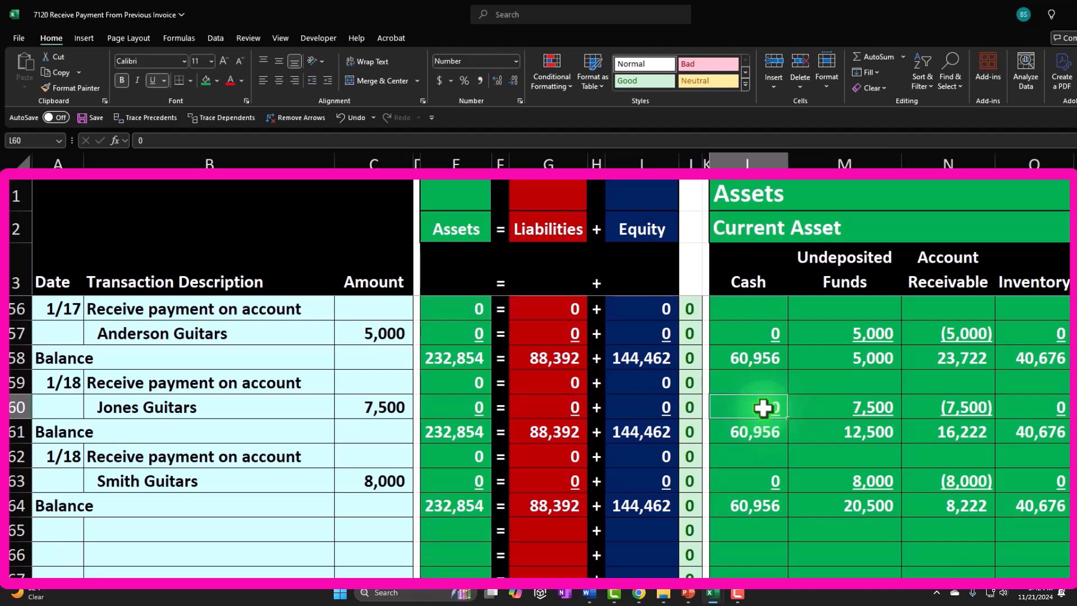
click(310, 388)
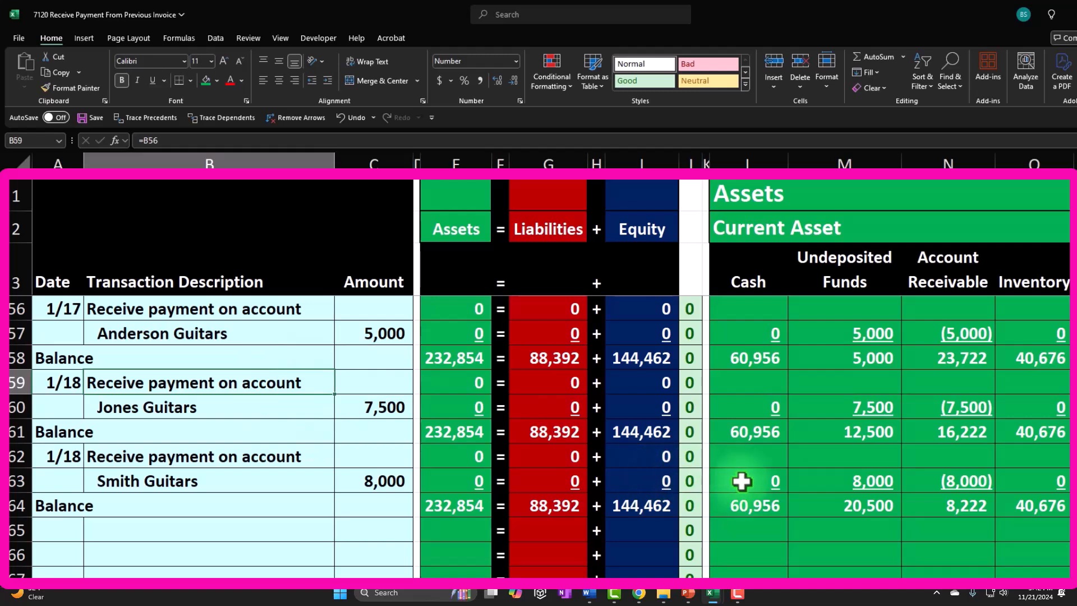